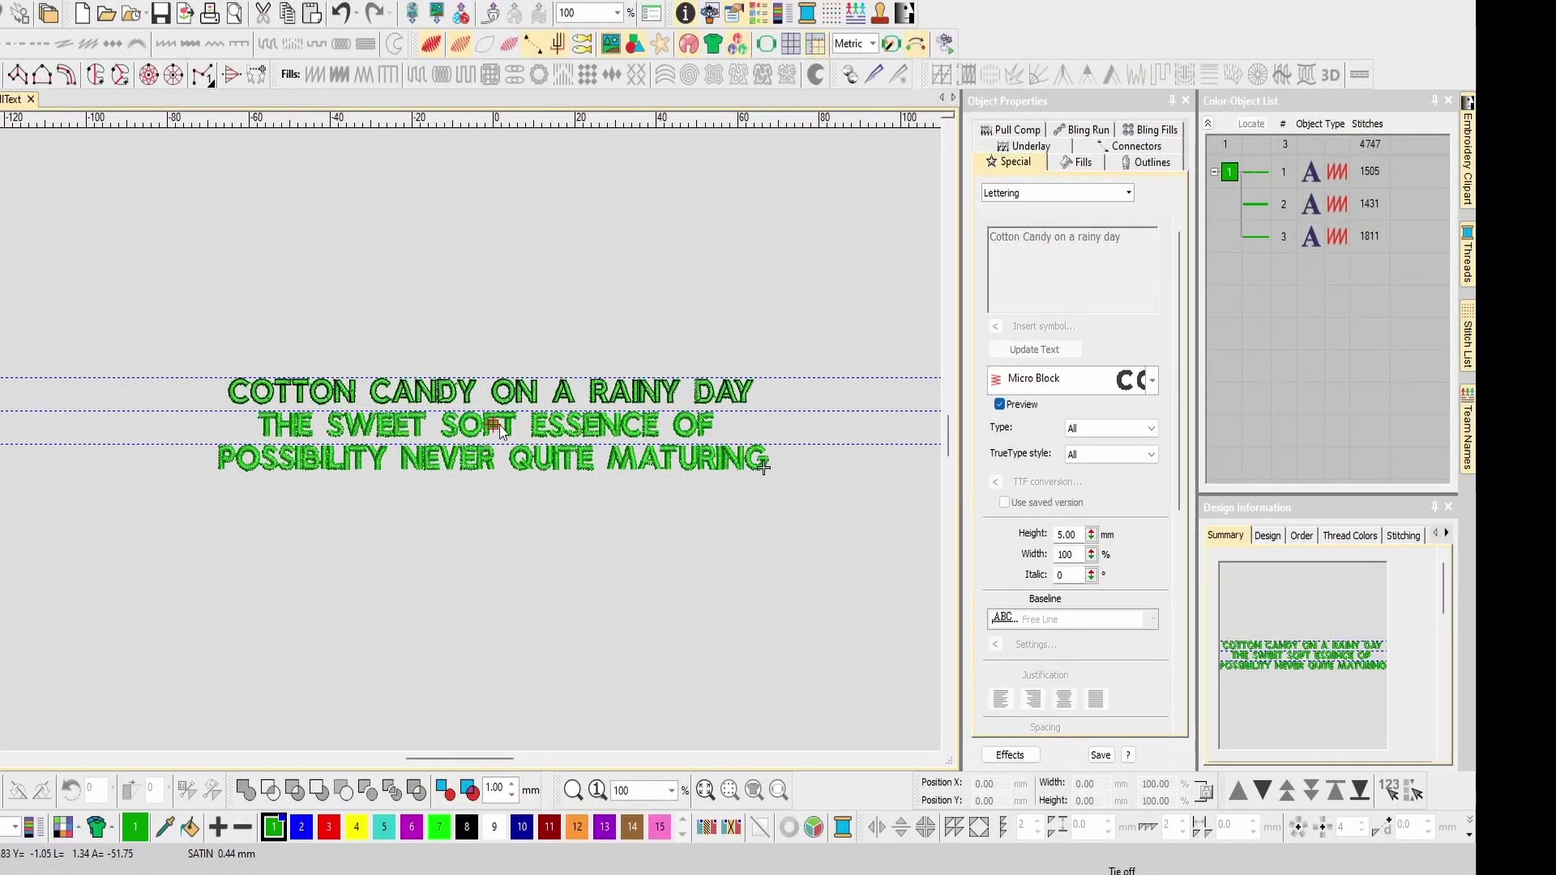
Check the lettering settings of the first two text lines and examine their stitches up close.
left_click(226, 346)
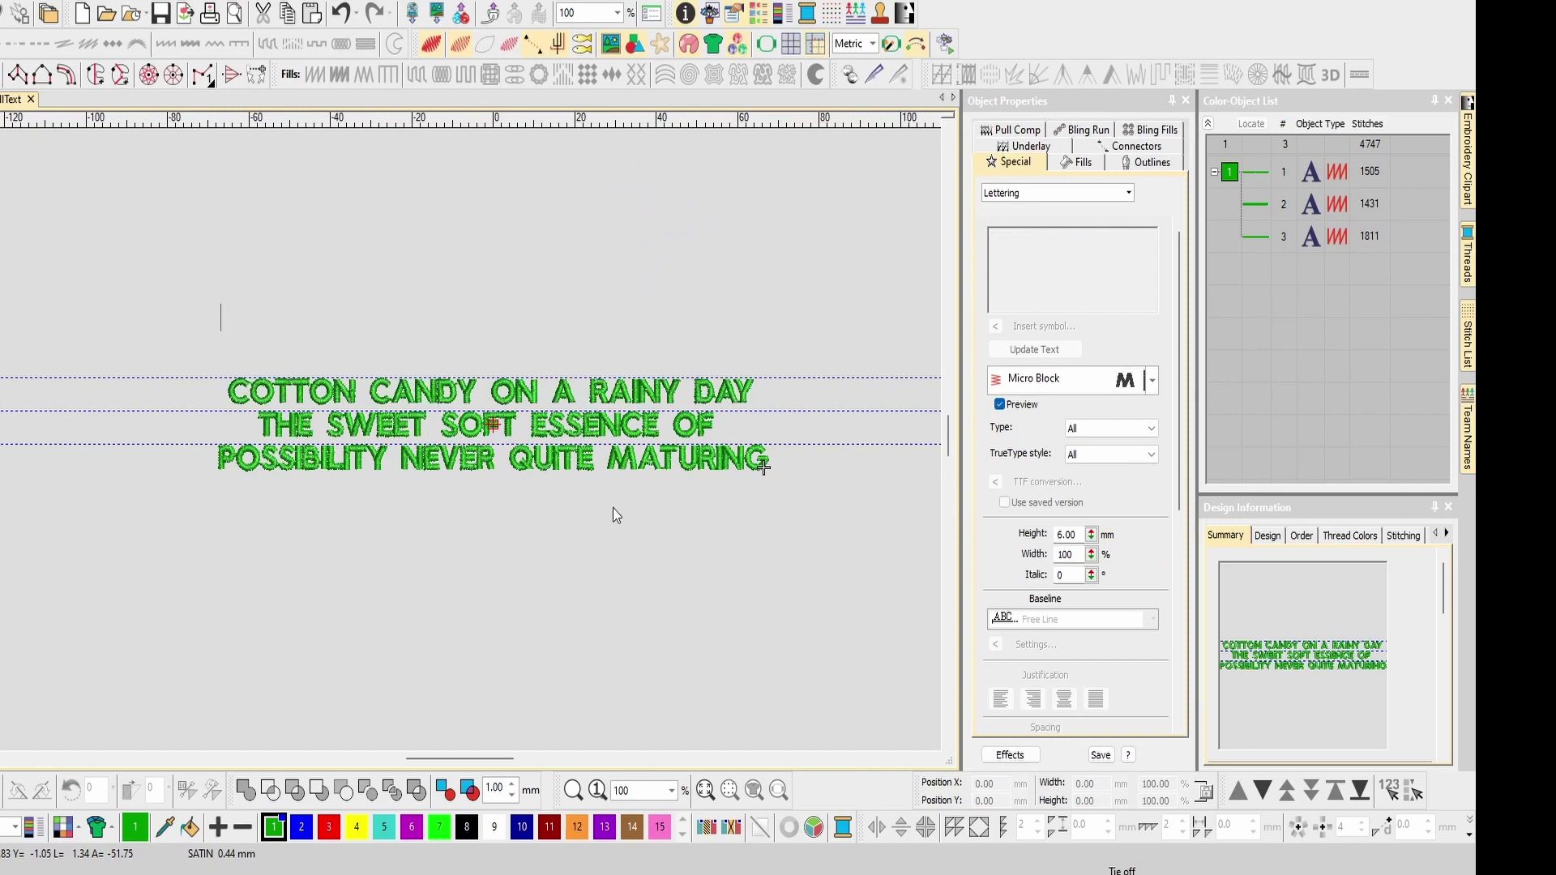
left_click(609, 431)
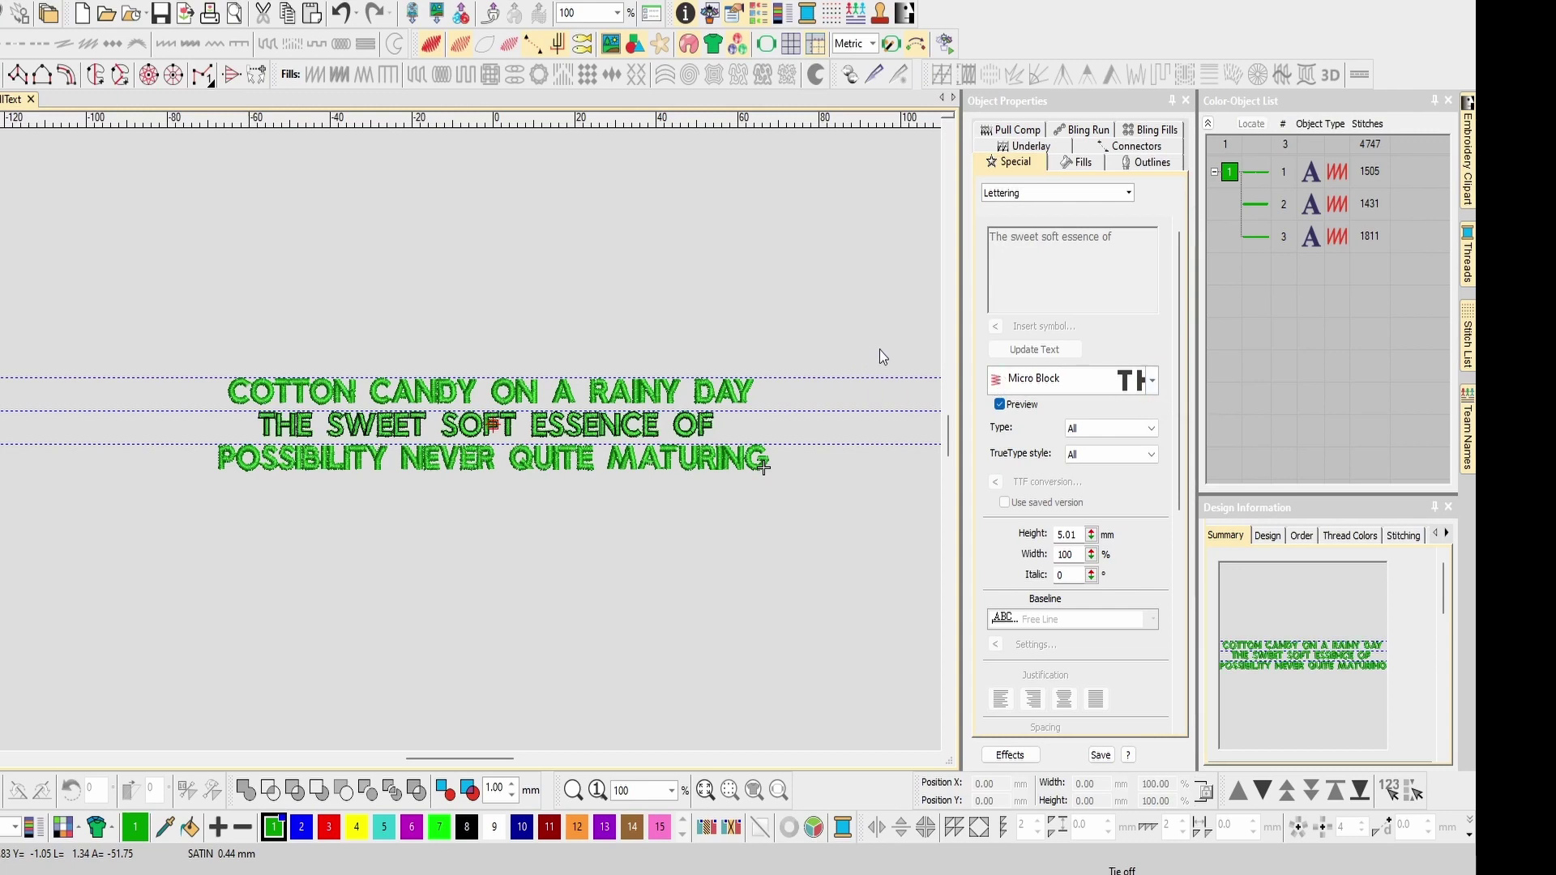
left_click(626, 402)
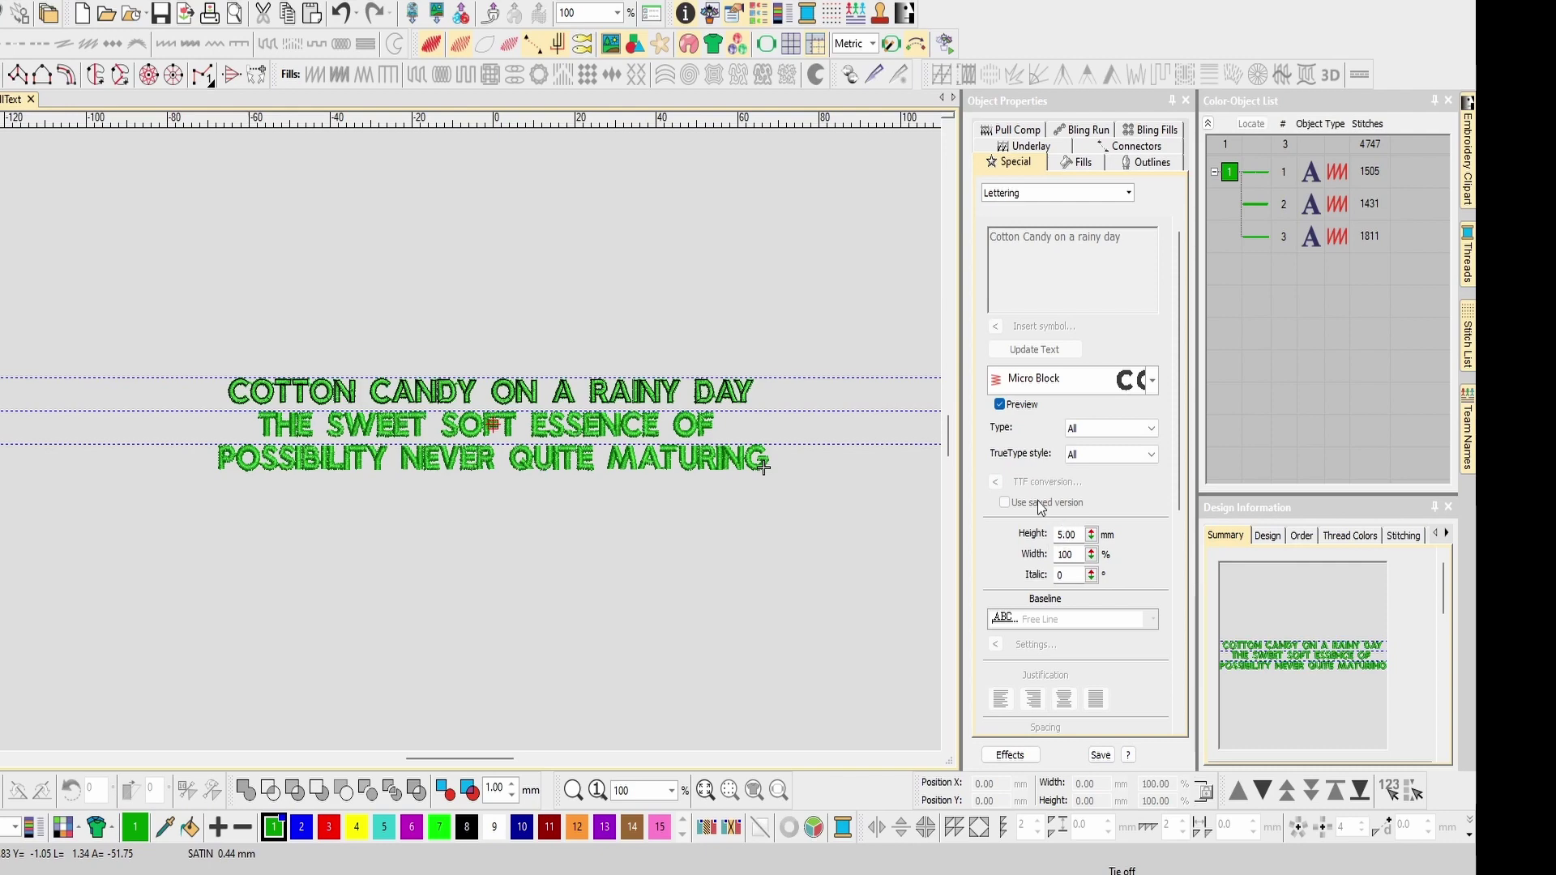
scroll(613, 400, "up", 10)
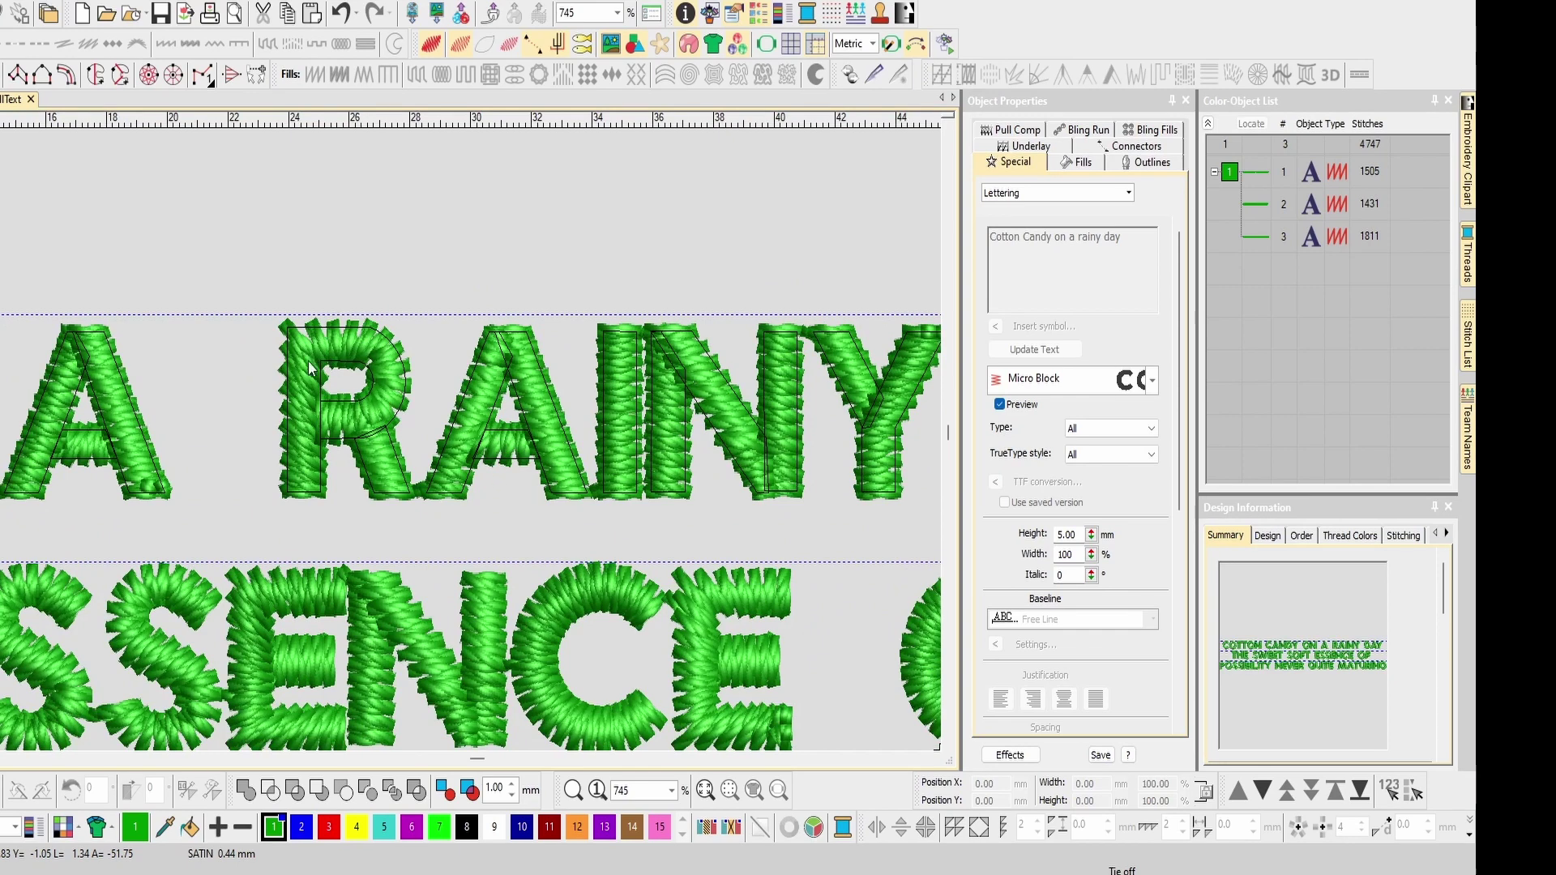
scroll(470, 444, "down", 1)
scroll(470, 444, "down", 5)
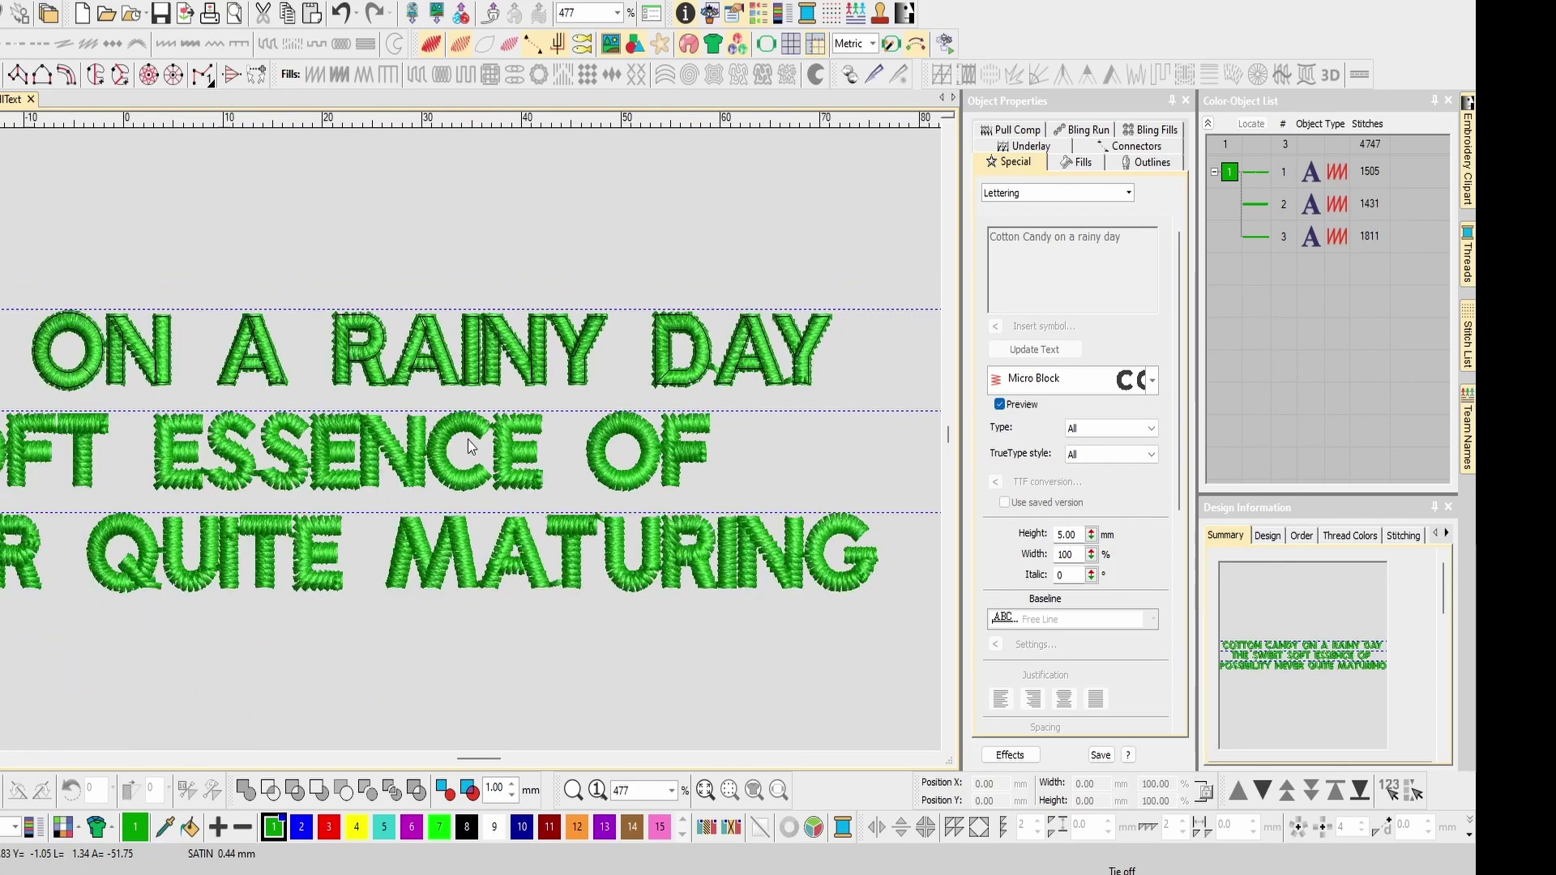
scroll(470, 447, "down", 1)
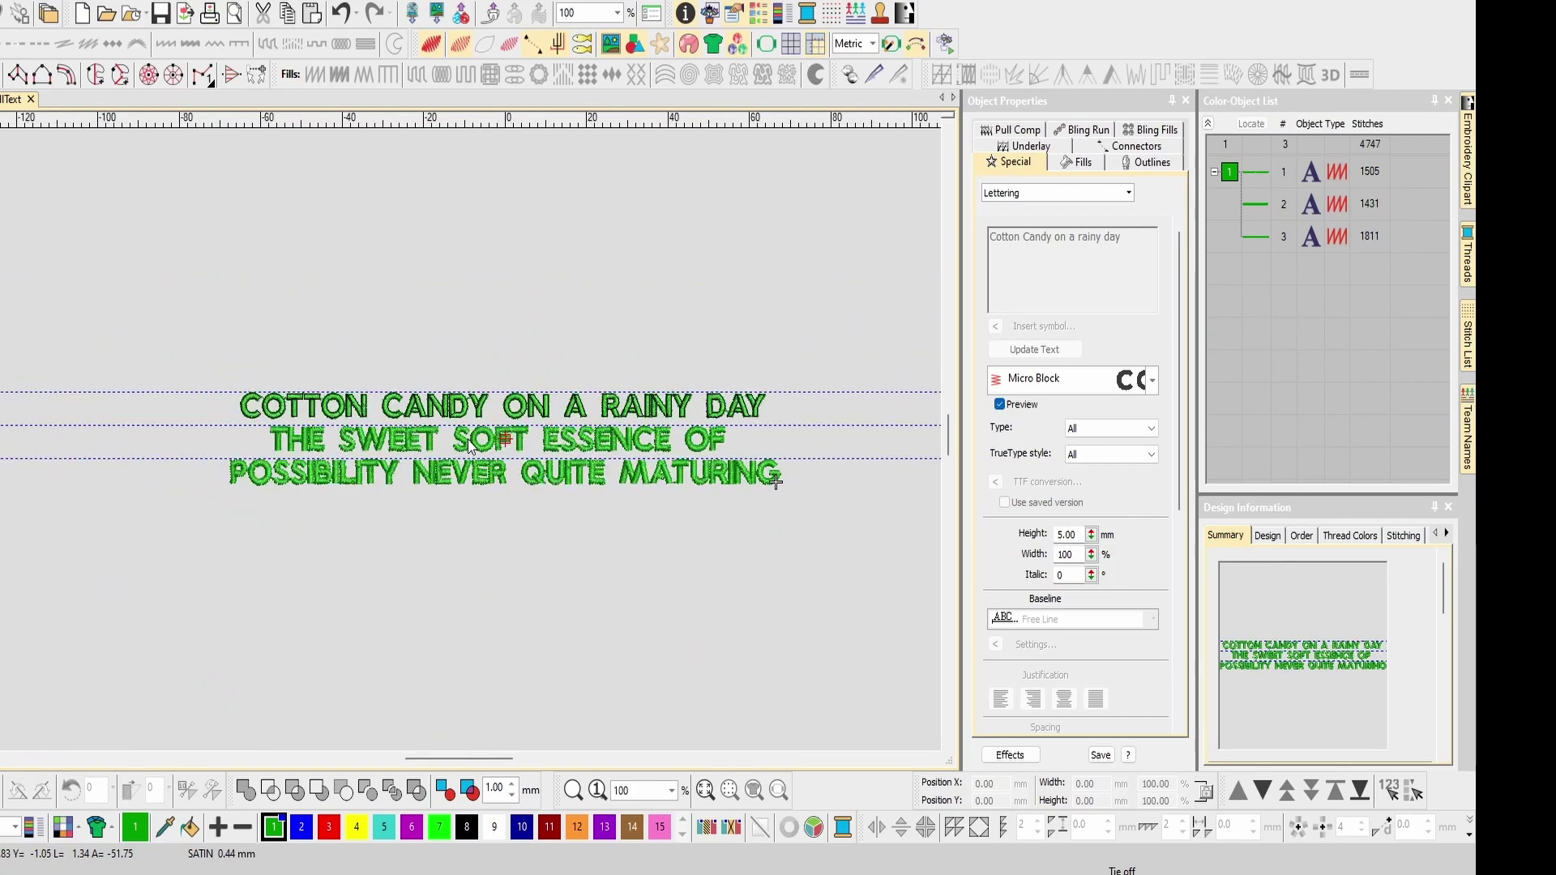
scroll(468, 450, "up", 2)
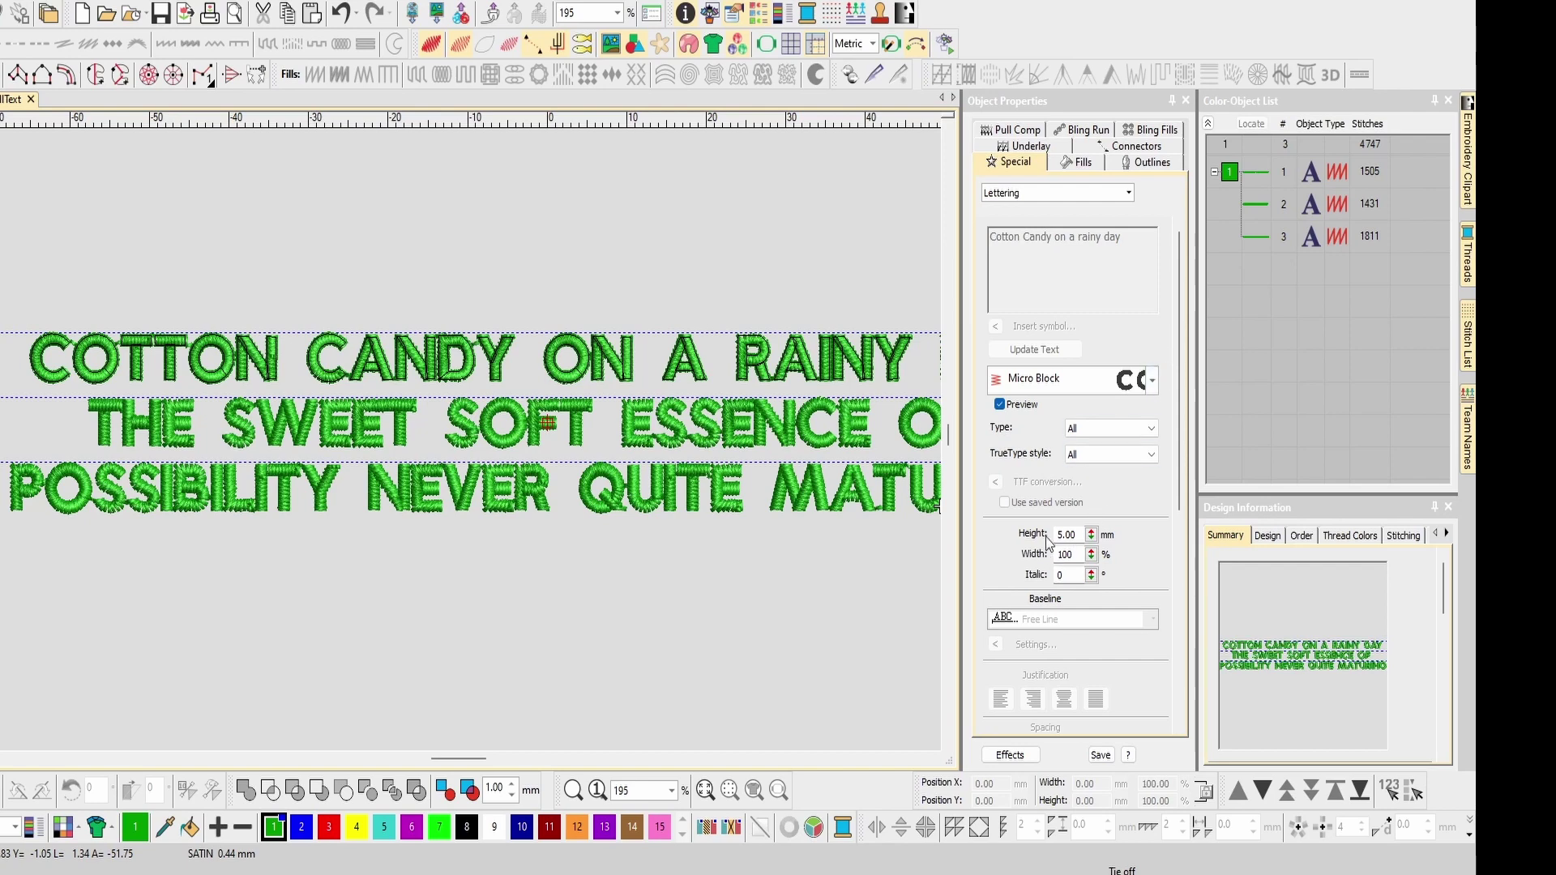
Review the After object connector settings of the first text line.
left_click(1140, 166)
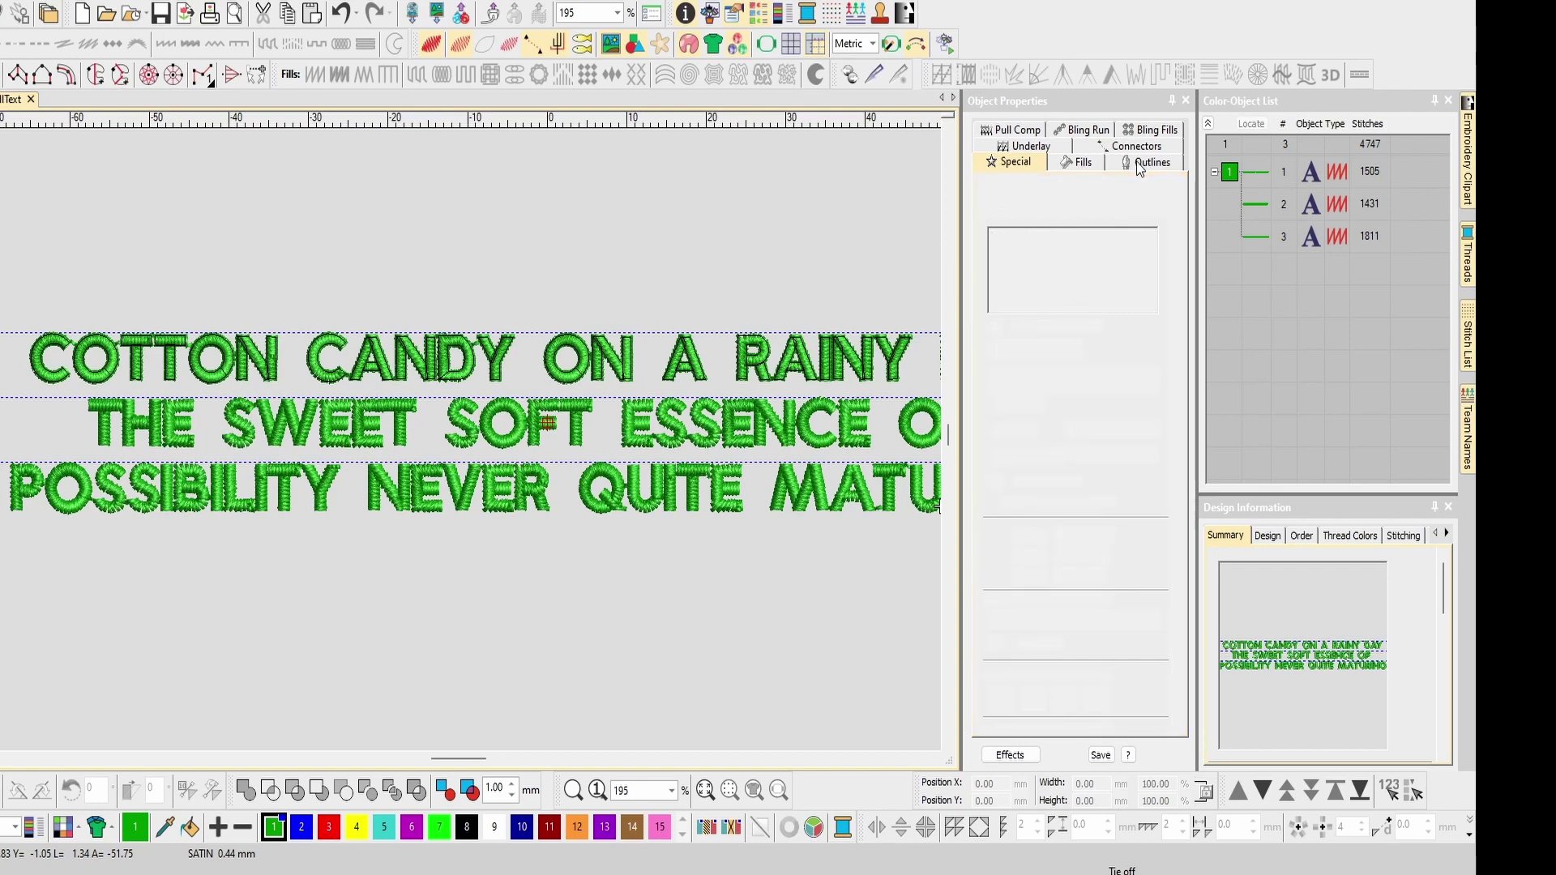
left_click(1119, 147)
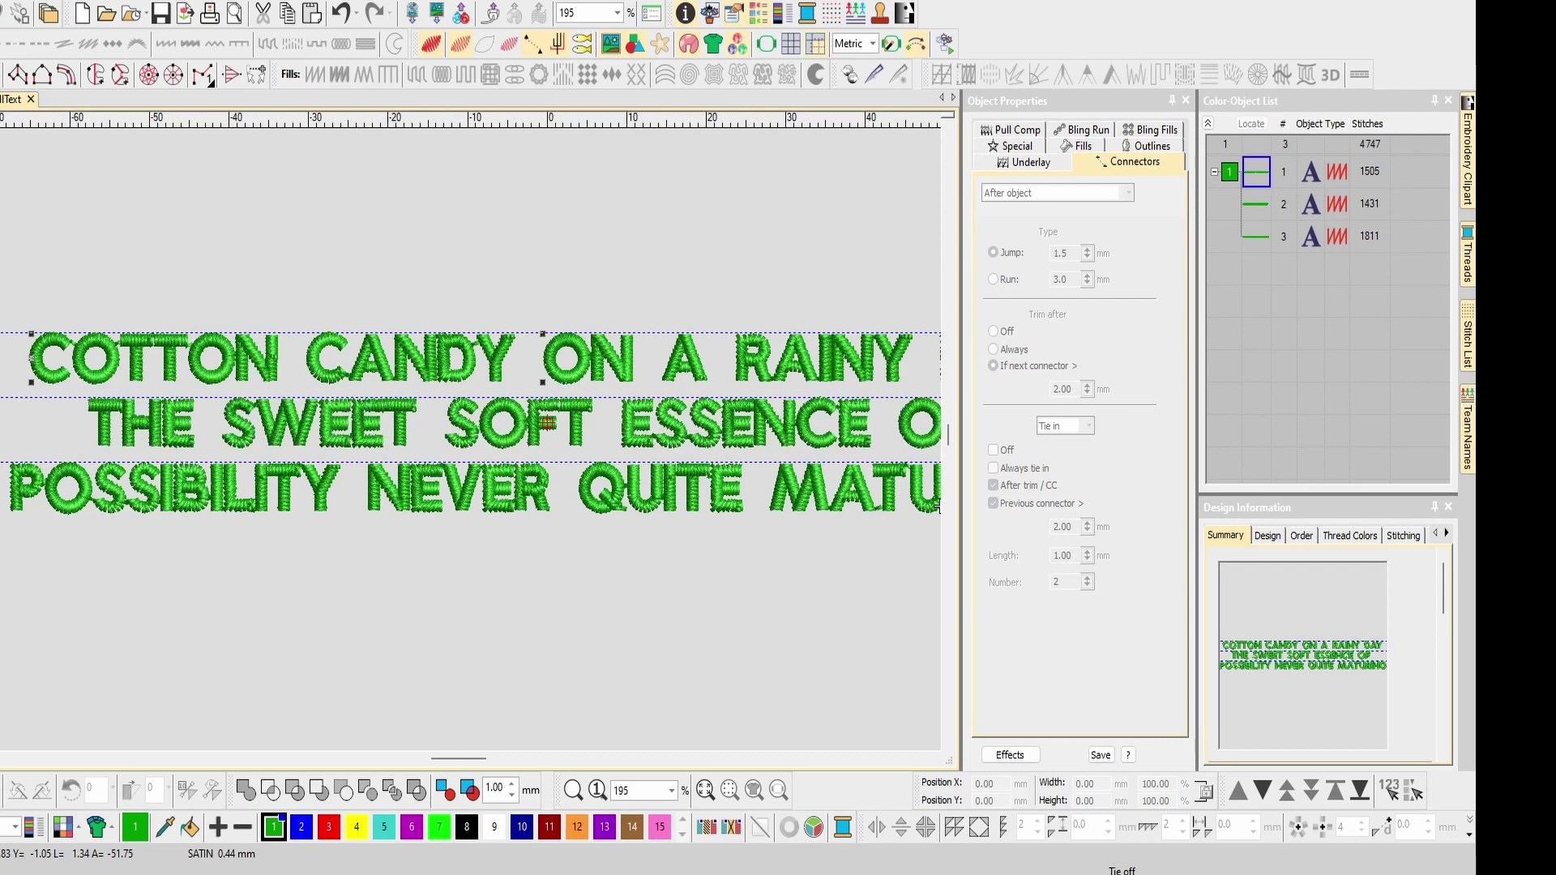
left_click(139, 376)
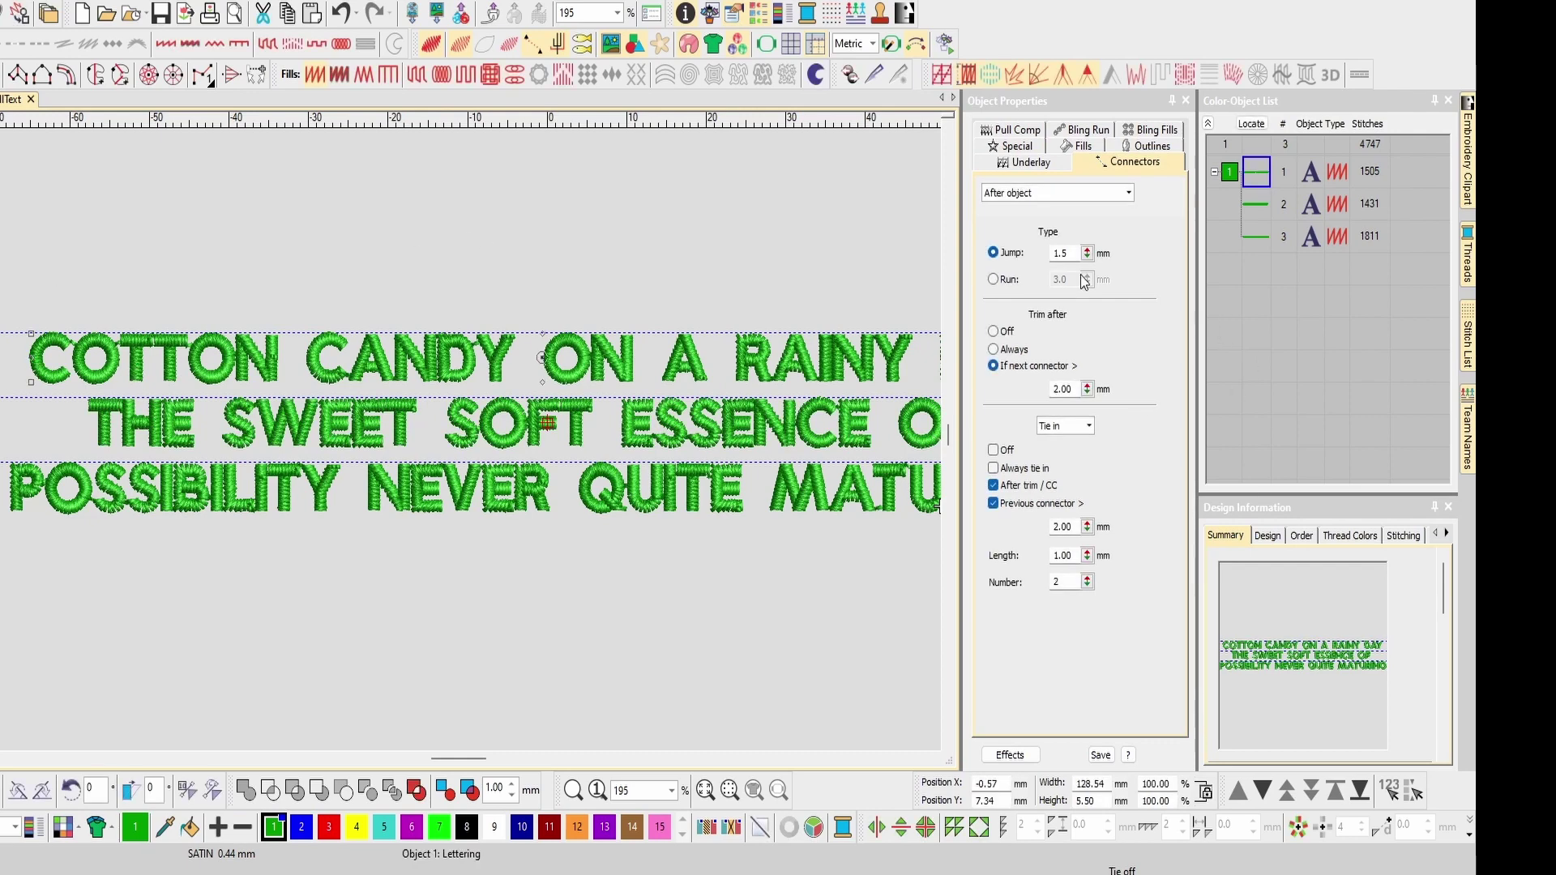
left_click(1081, 193)
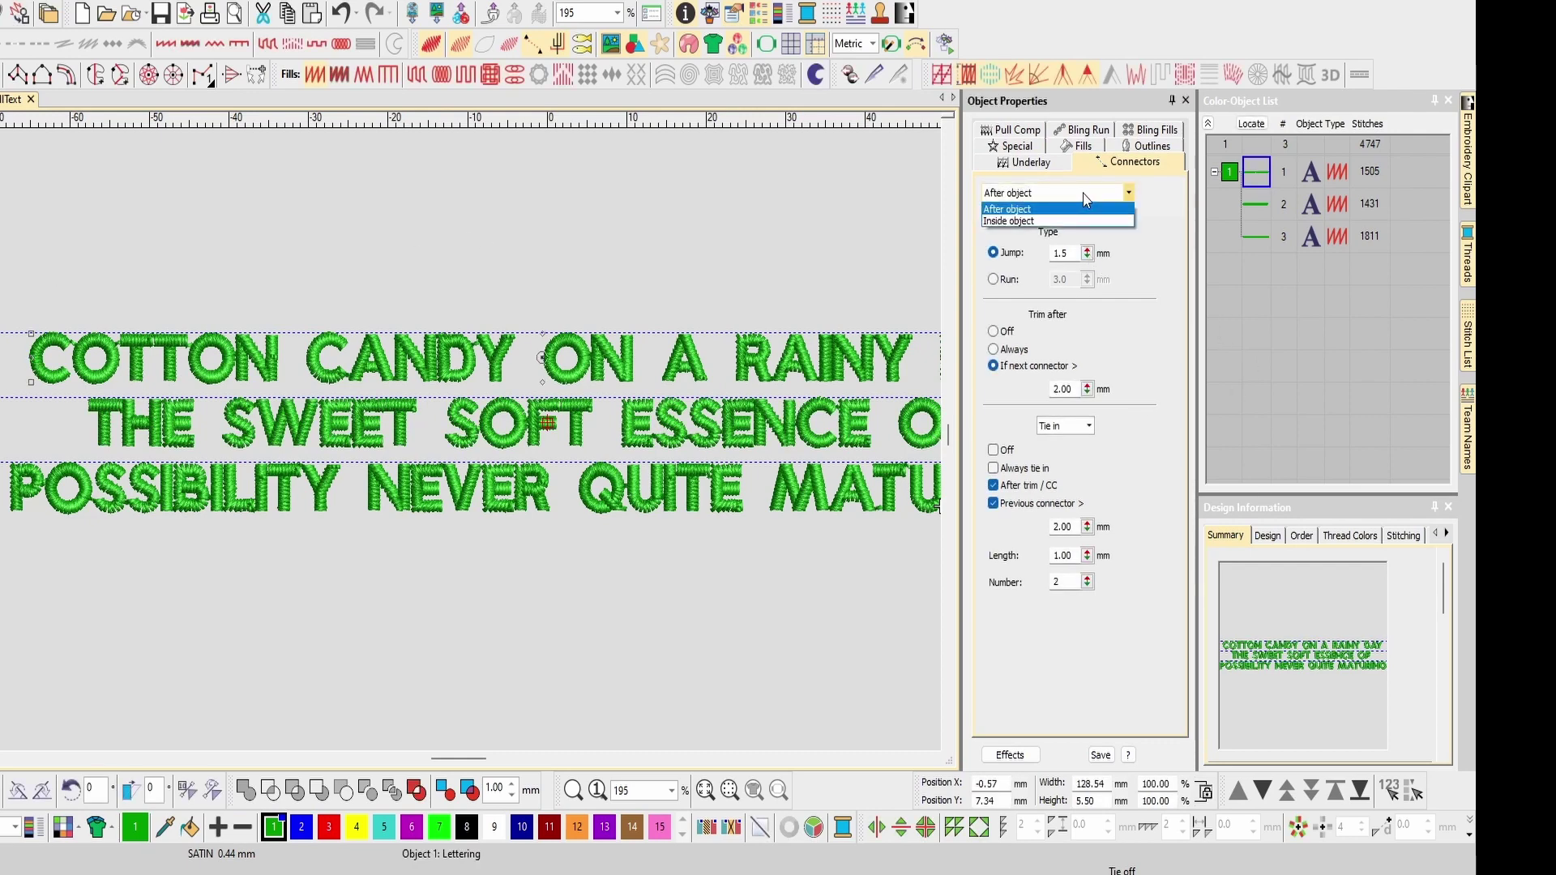
left_click(1086, 209)
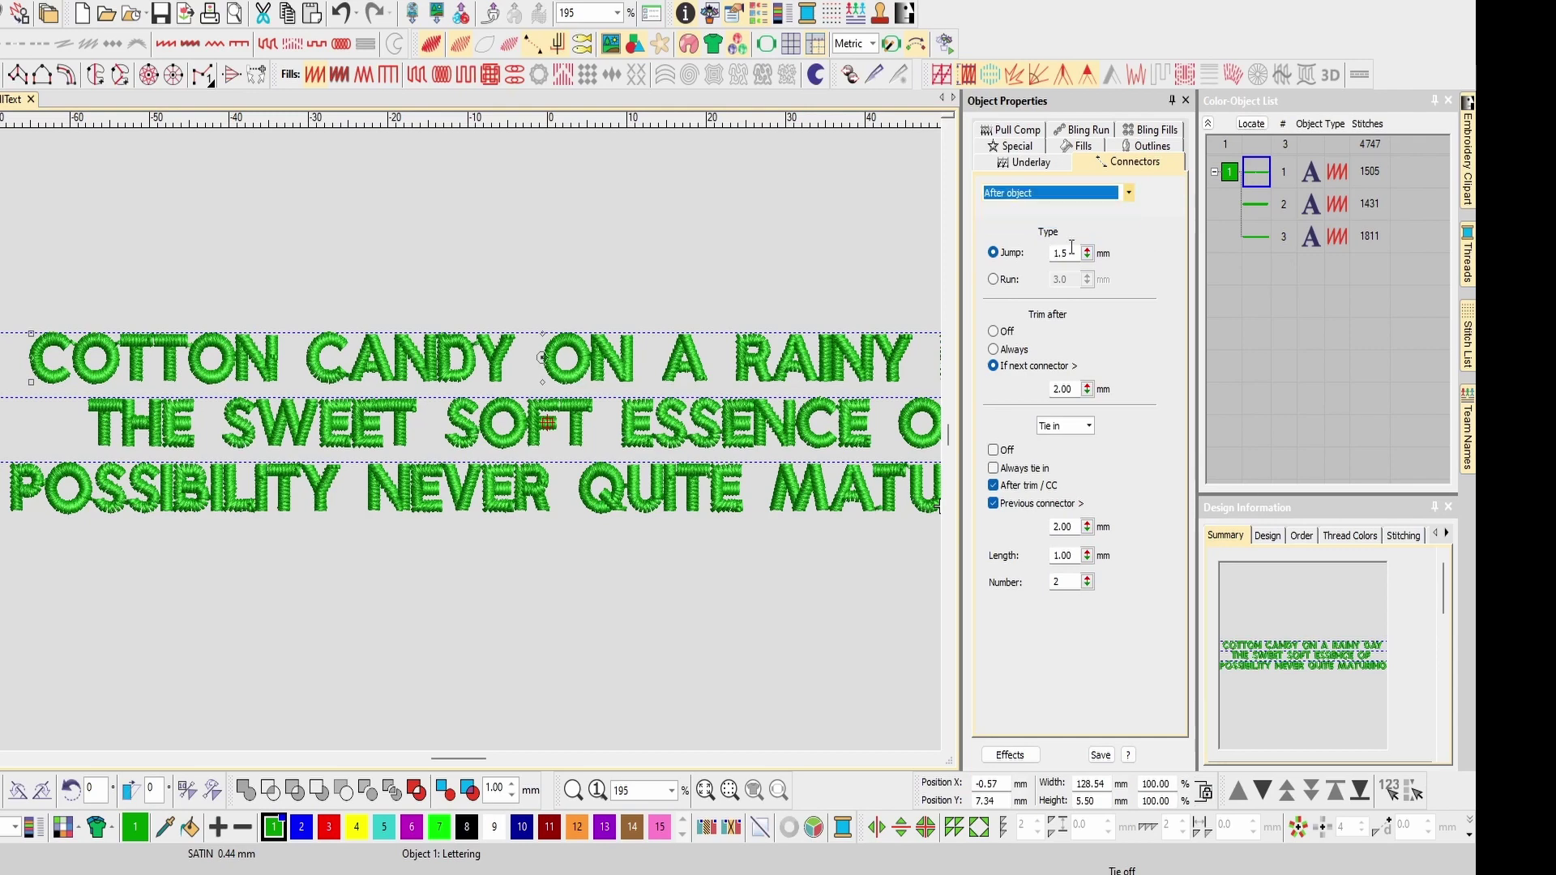
Try a Center Run first underlay on the first text line and turn it back off.
left_click(1063, 165)
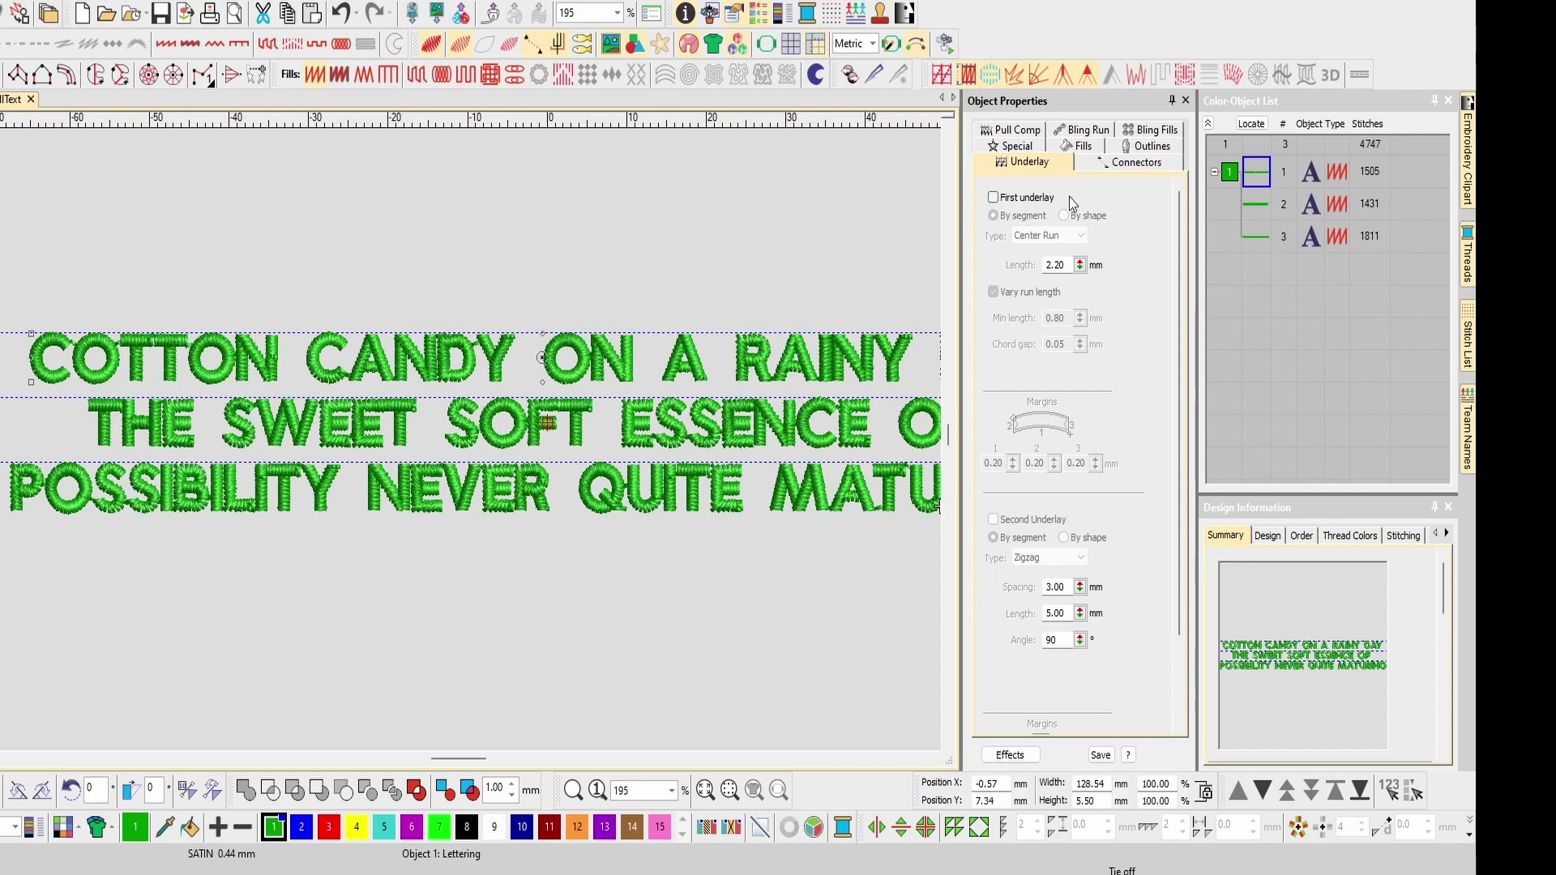
left_click(807, 367)
left_click(993, 197)
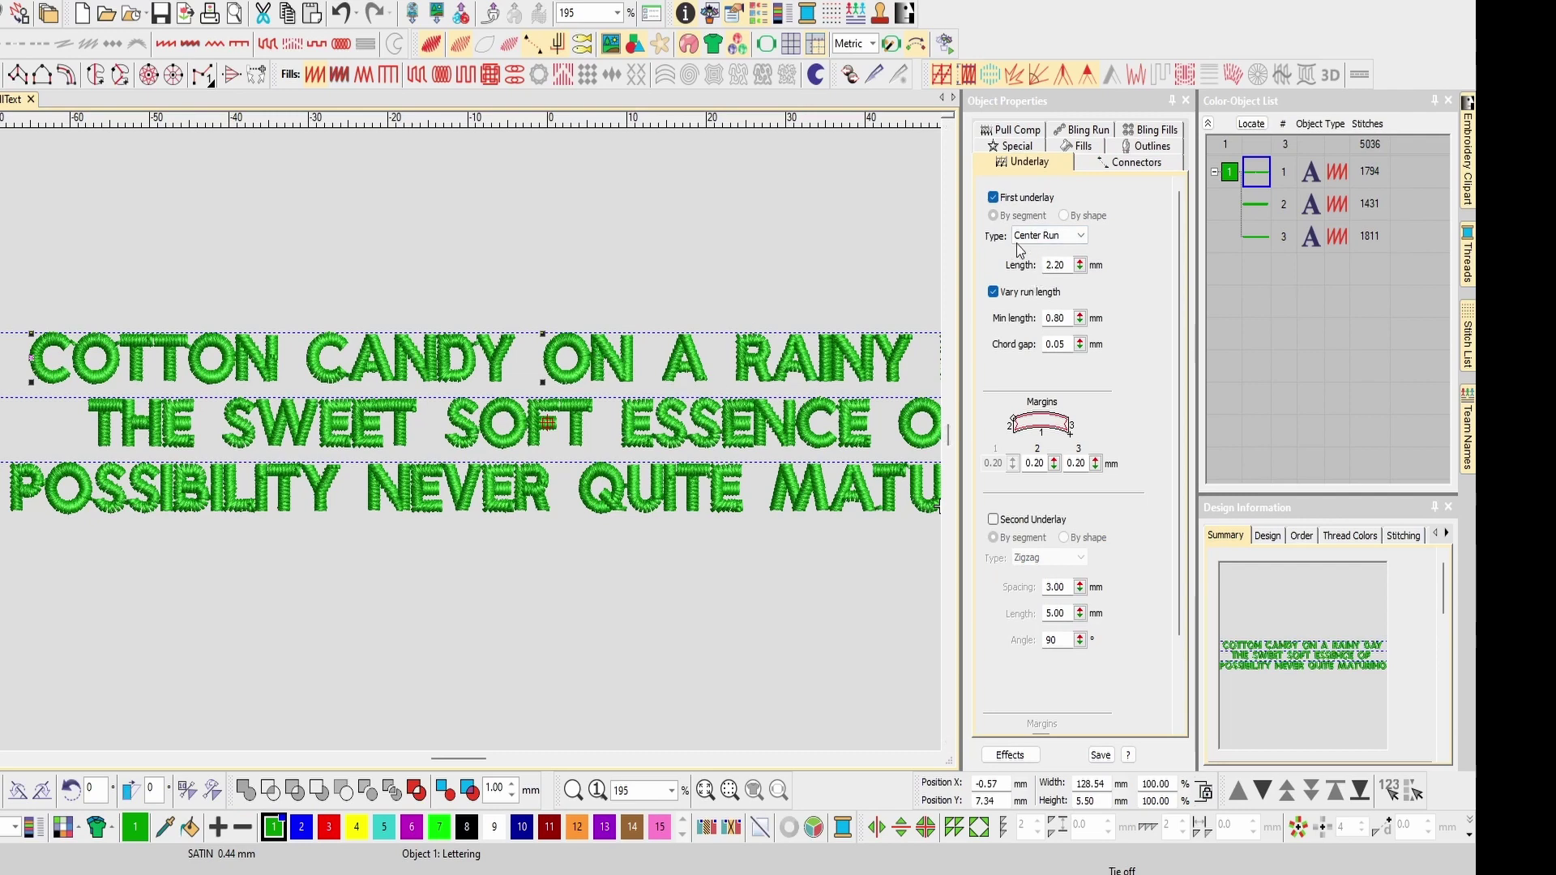
left_click(993, 197)
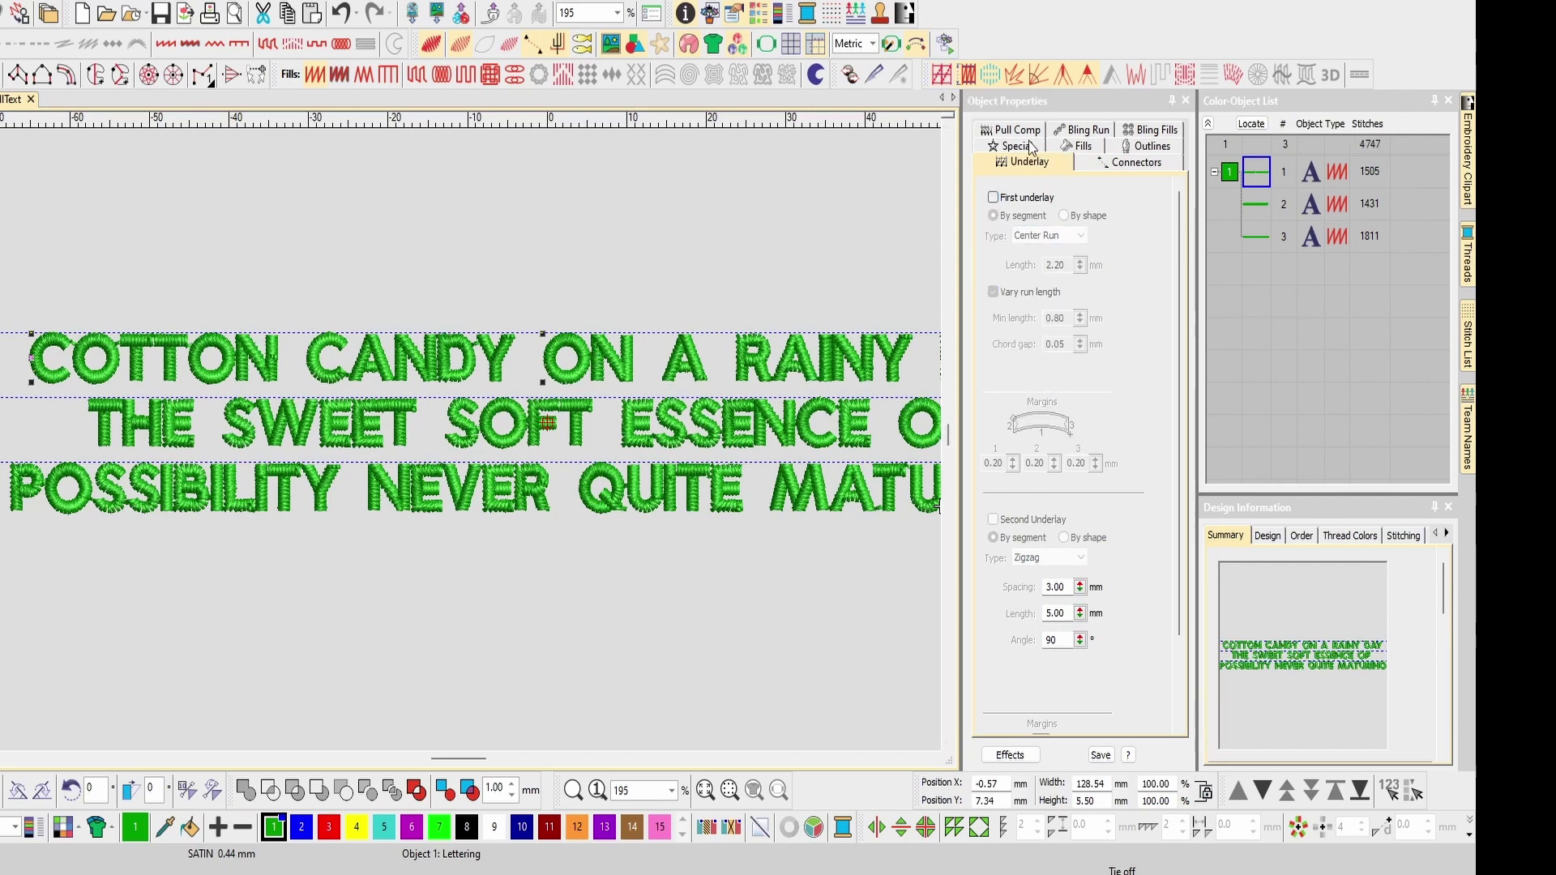
Review the first text line's lettering settings and its satin fill values.
left_click(785, 361)
left_click(1005, 148)
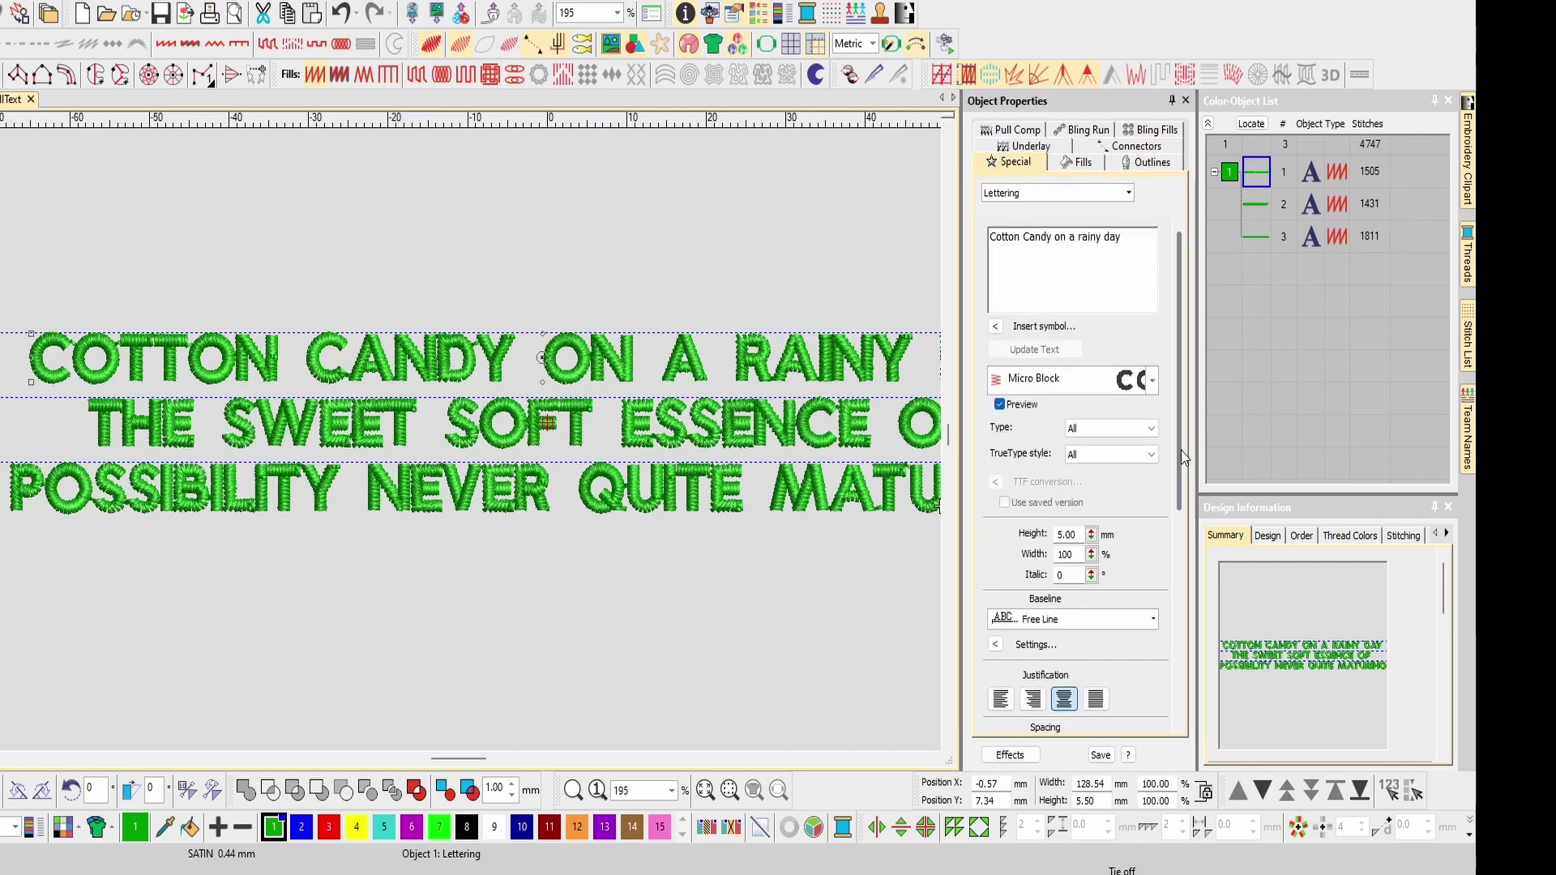
left_click(1084, 165)
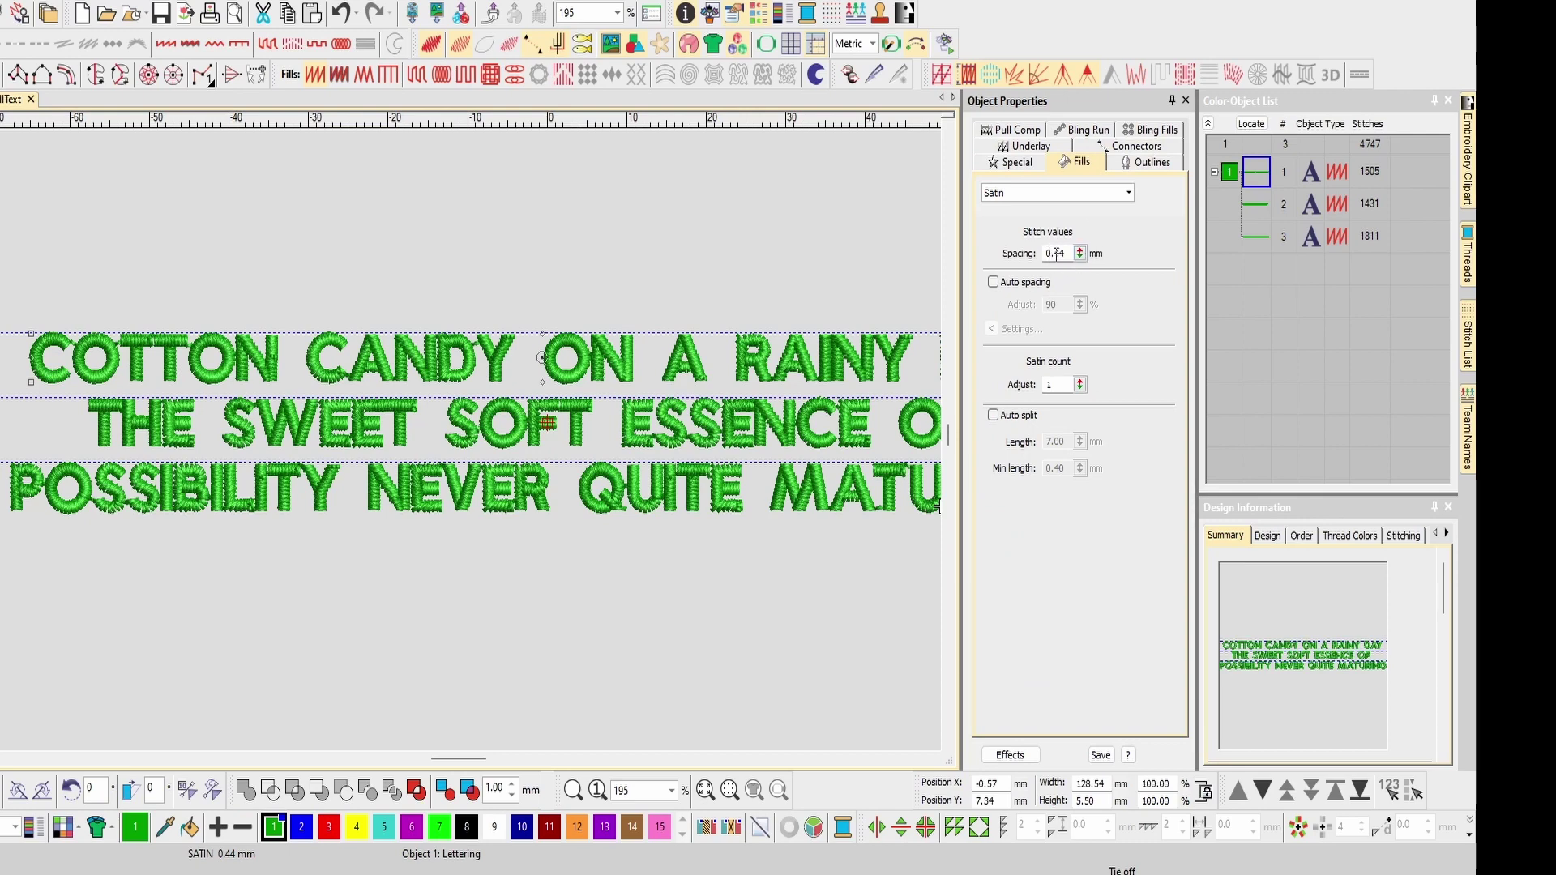
Break the first text line apart into words, and break its single-letter word "A" into separate column objects.
scroll(527, 478, "down", 2)
left_click(258, 276)
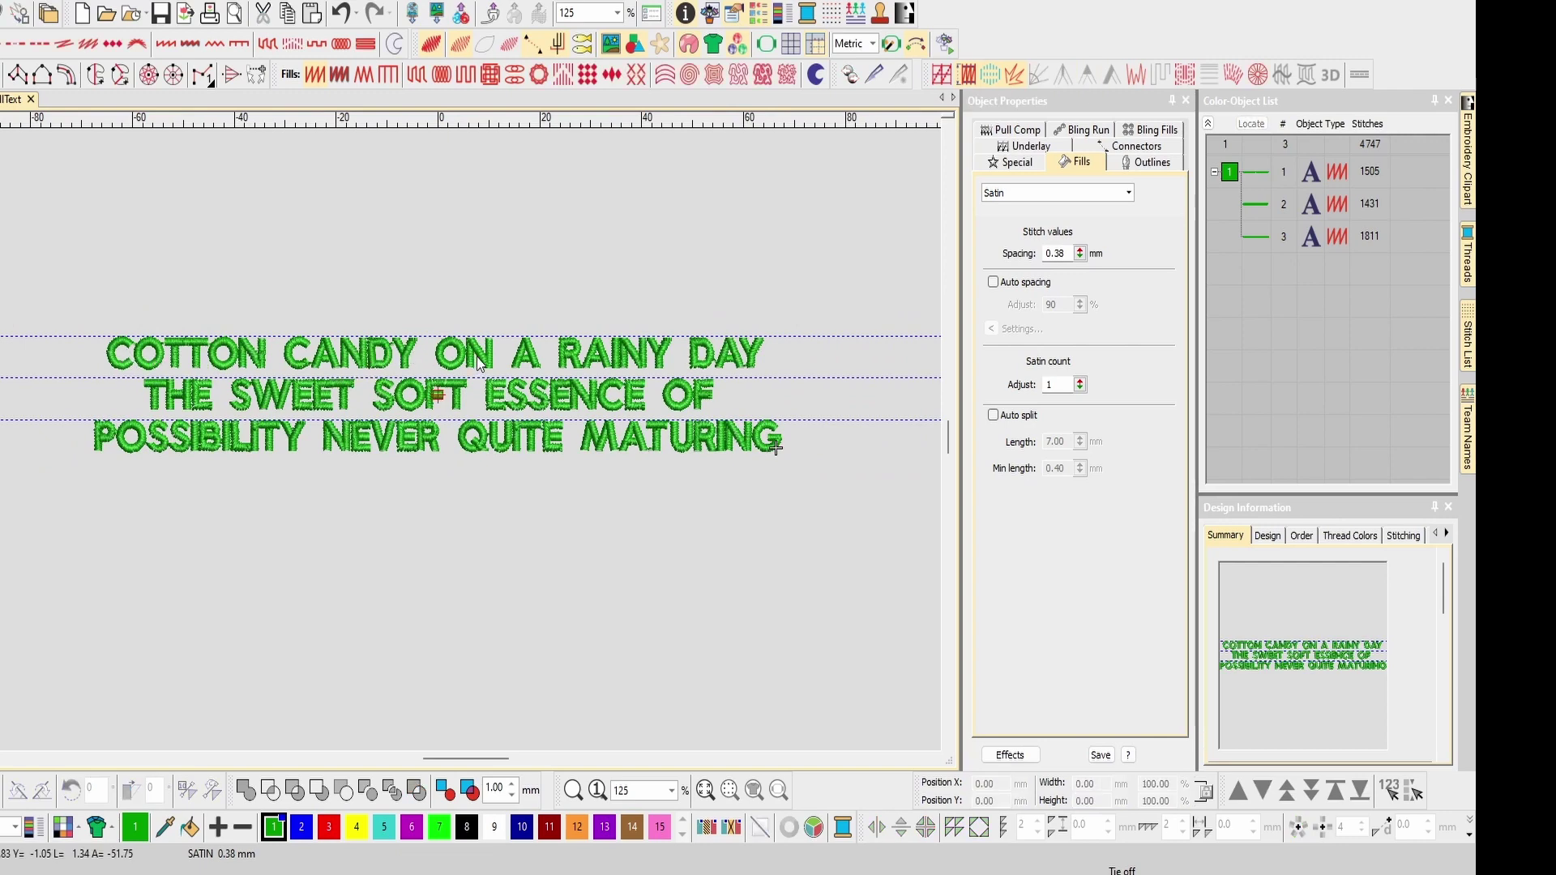
left_click(536, 363)
right_click(536, 363)
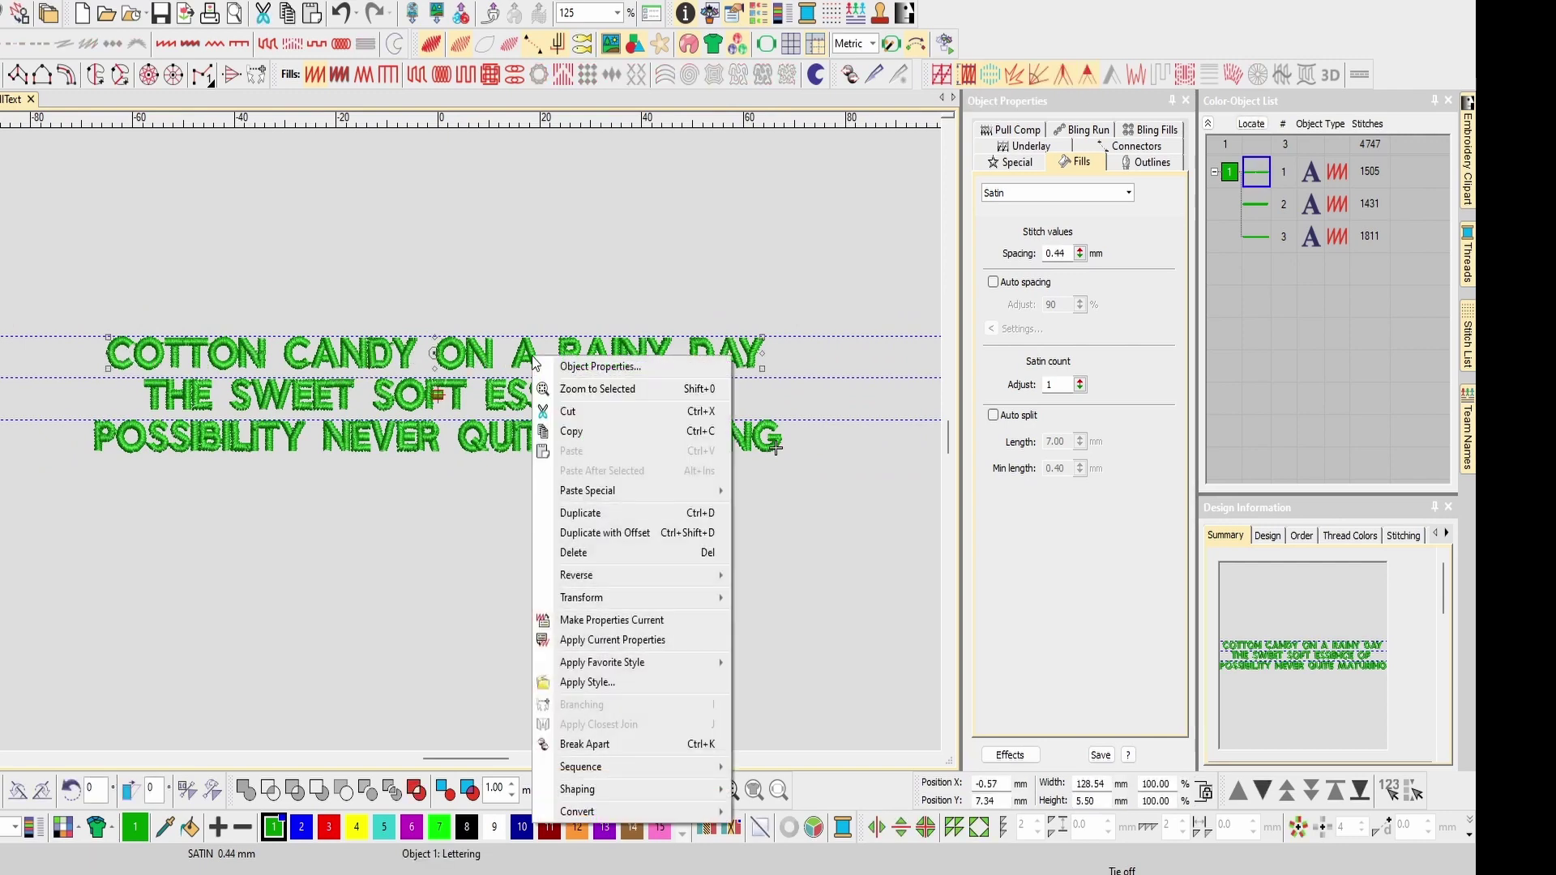
left_click(635, 742)
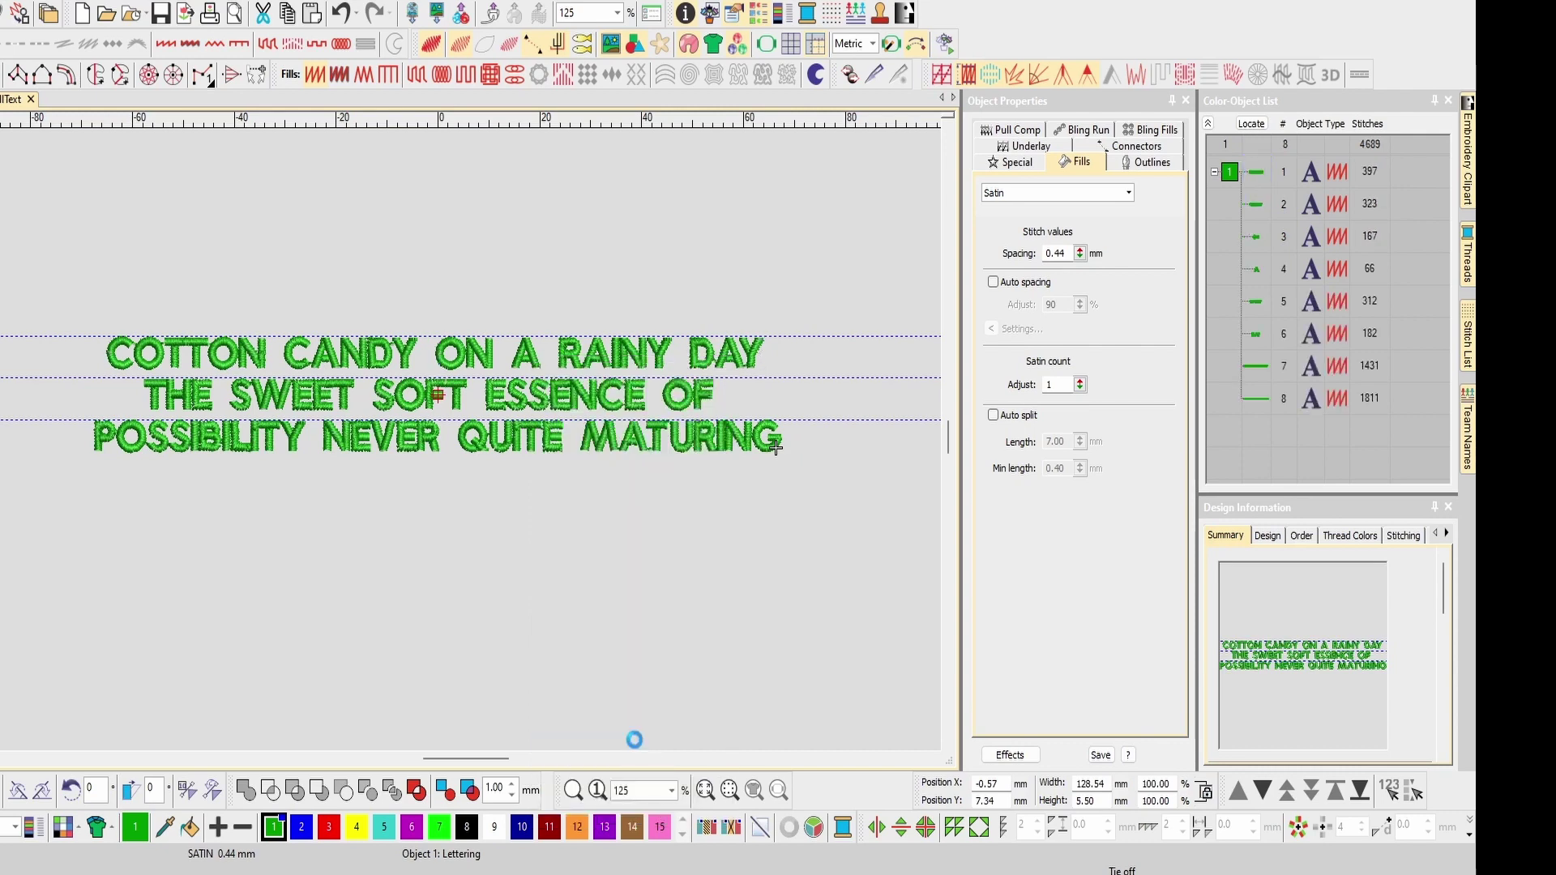
right_click(530, 357)
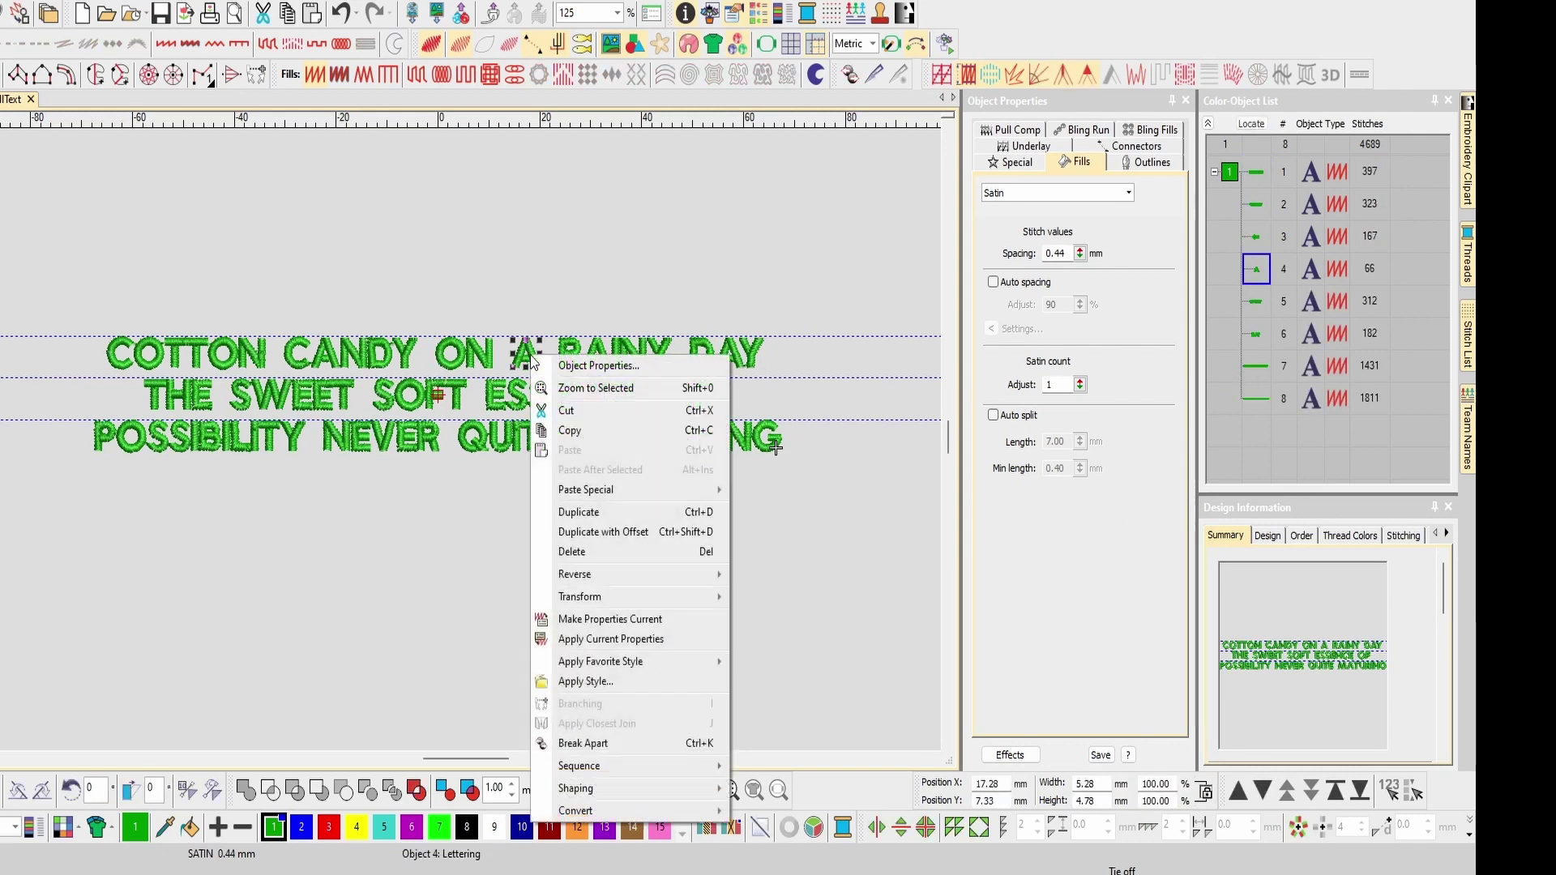
left_click(627, 744)
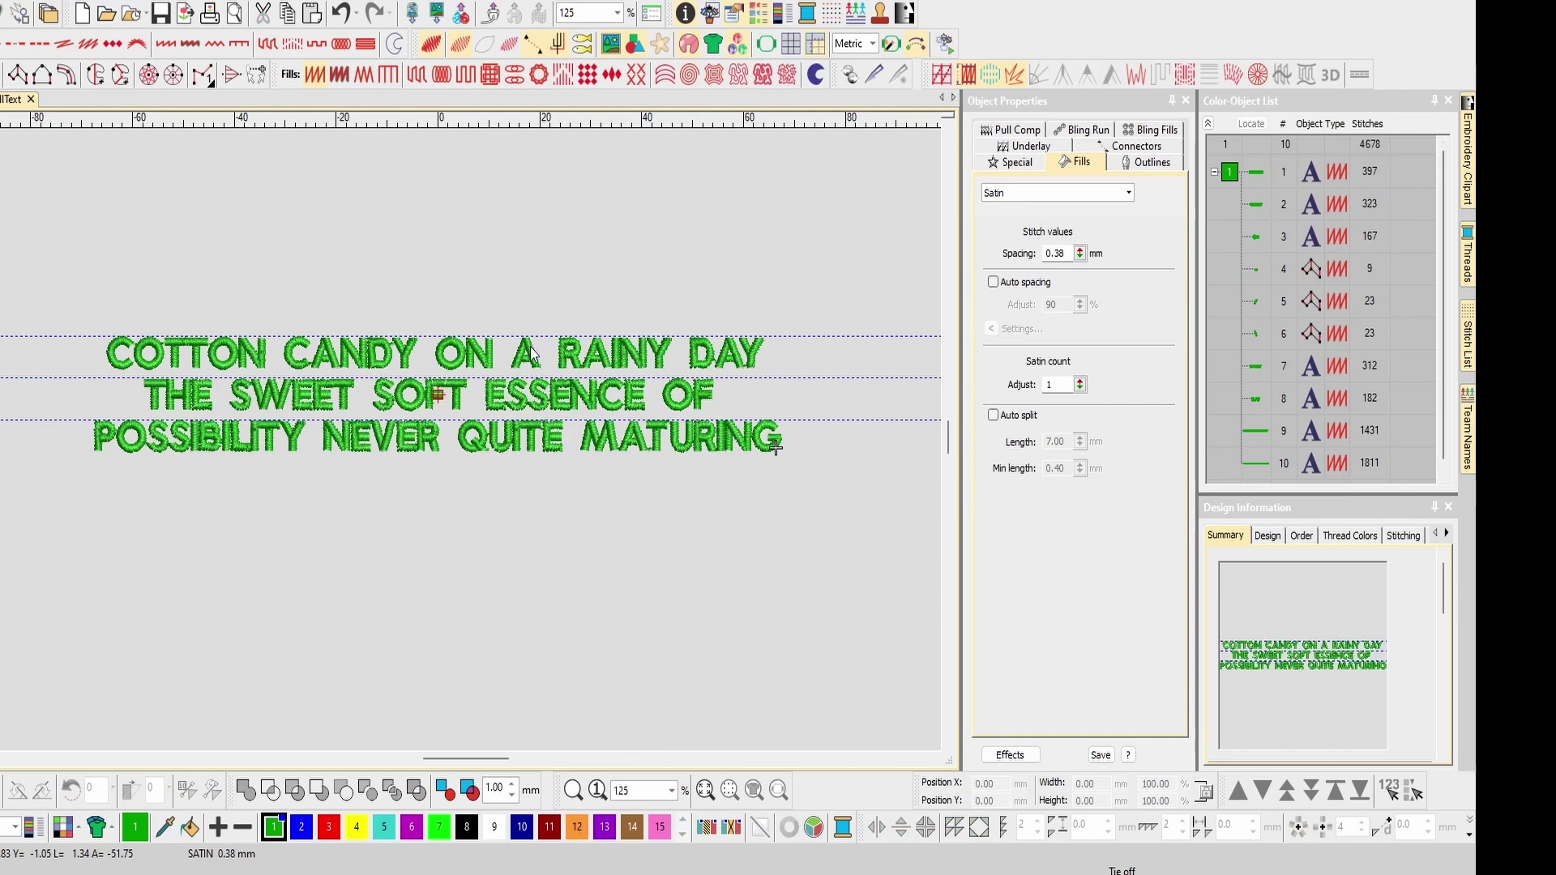
Inspect the column pieces of the standalone "A" up close and select all three together.
scroll(474, 448, "up", 2)
scroll(475, 448, "up", 4)
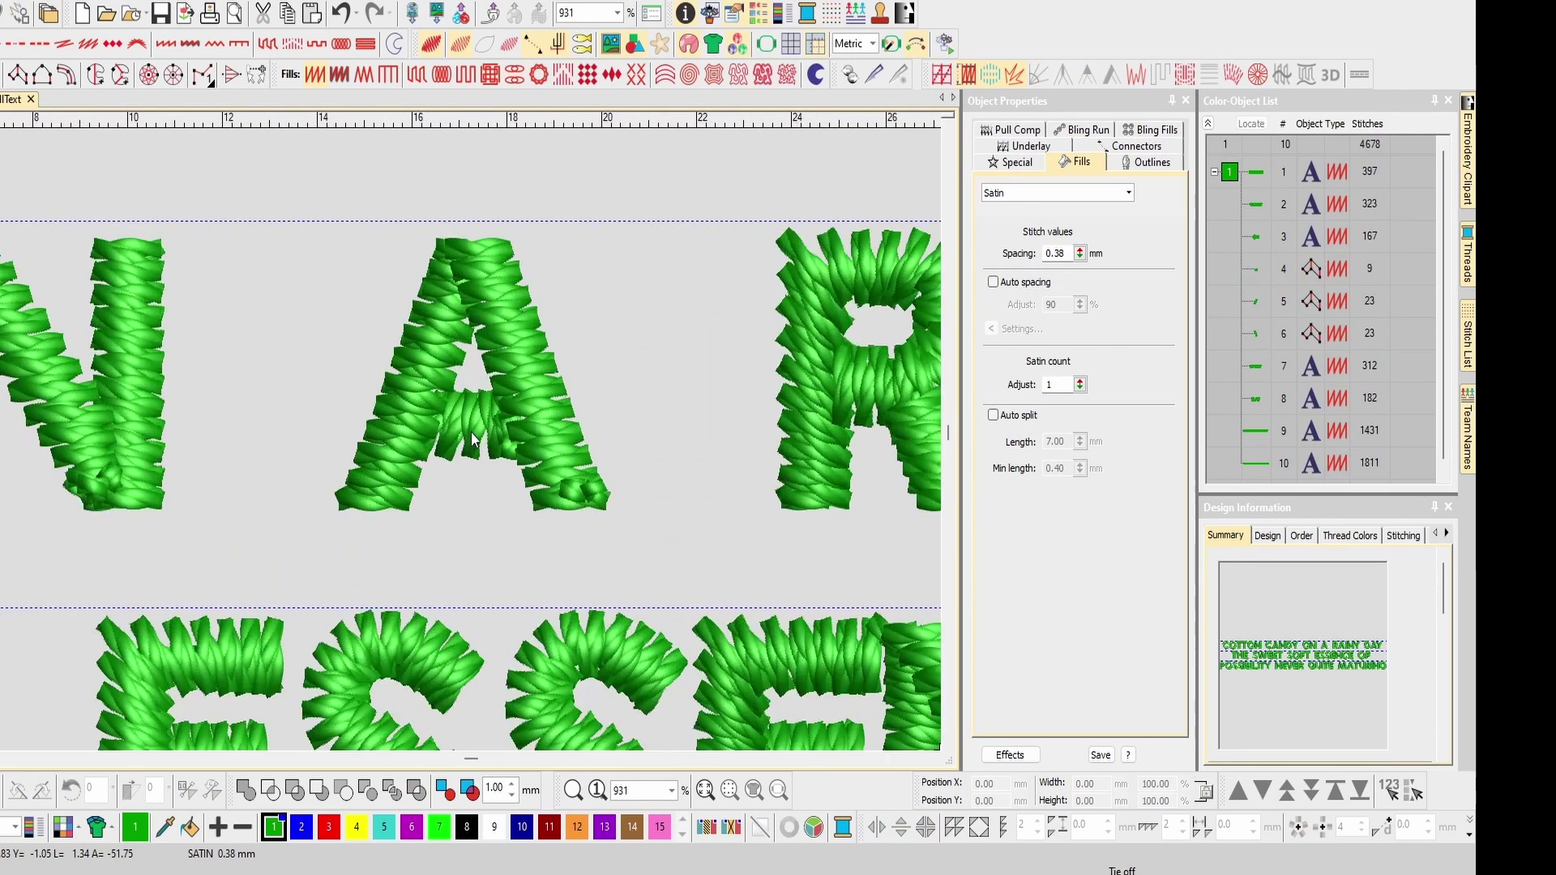
left_click(438, 363)
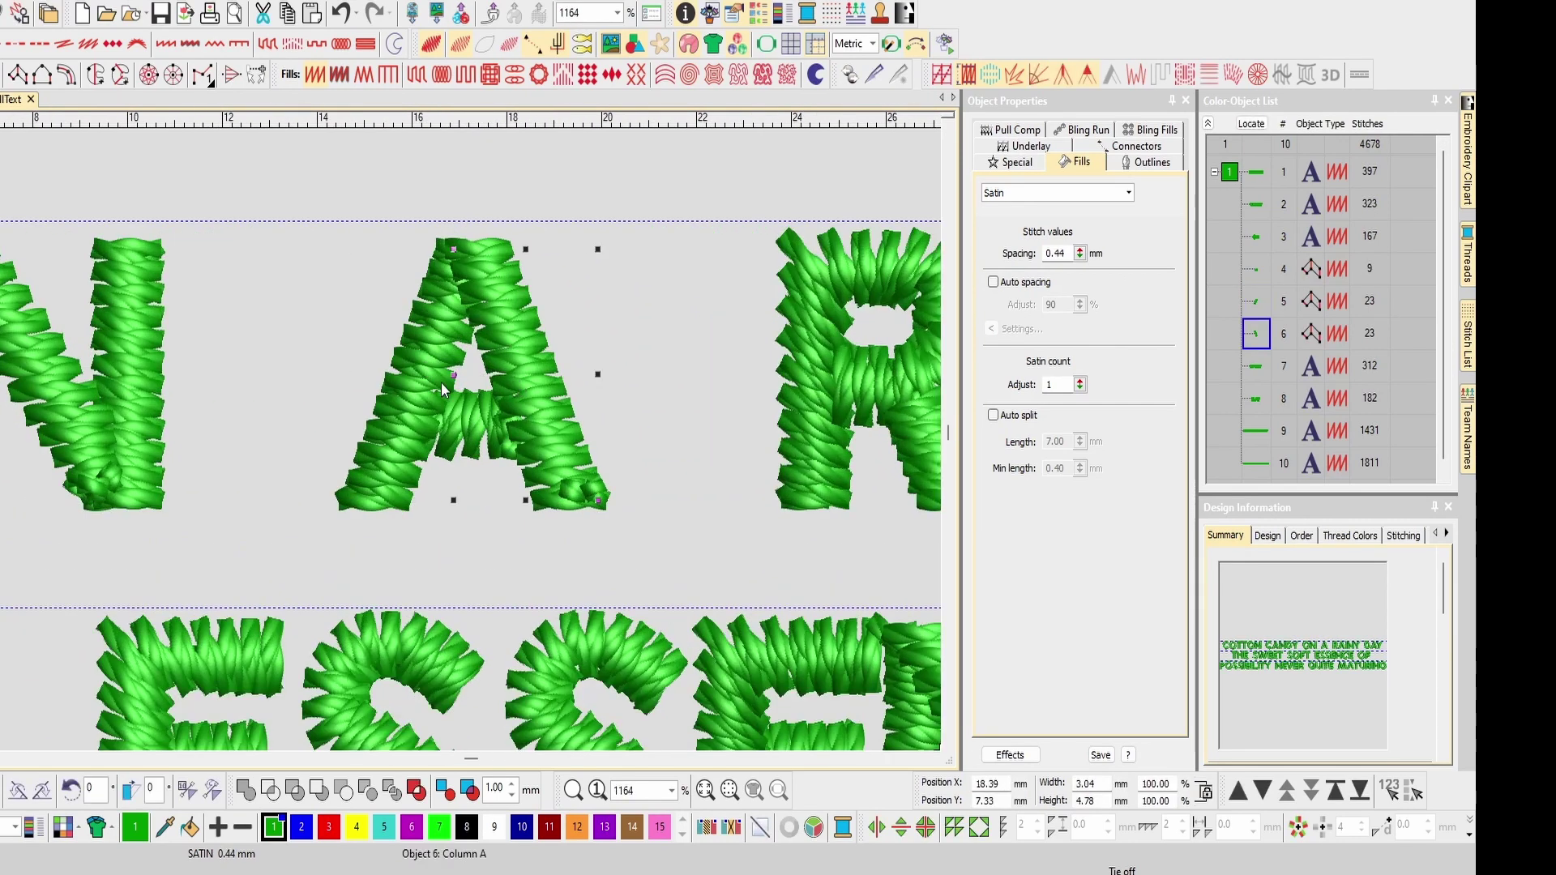
left_click(329, 245)
left_click_drag(329, 211, 678, 520)
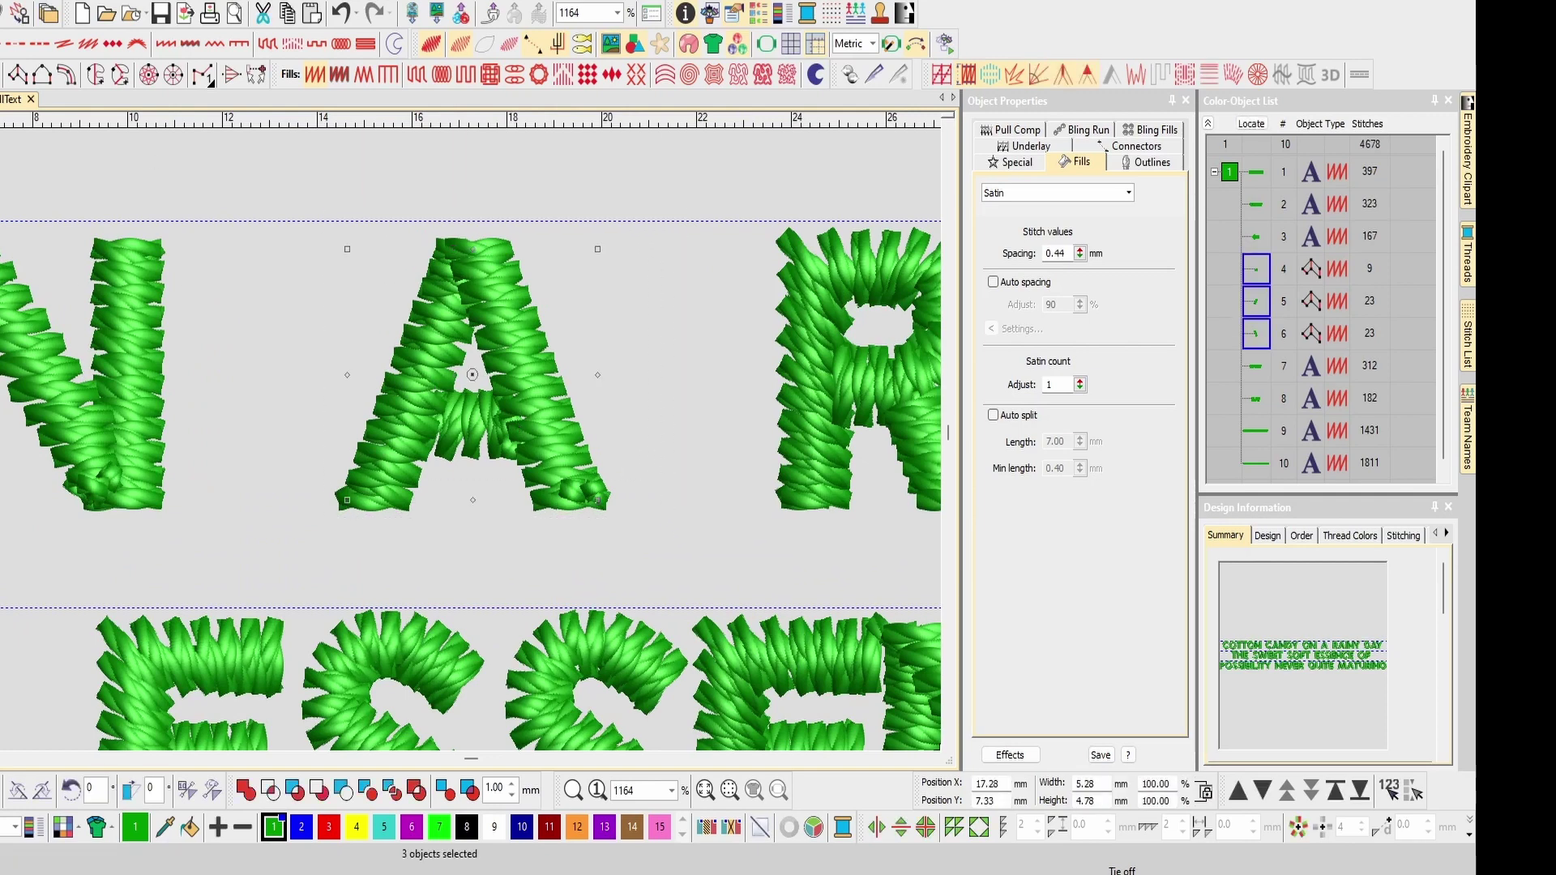
Move the crossbar of the standalone "A" lower and widen it to about 2.97 mm so it spans both legs.
key("h")
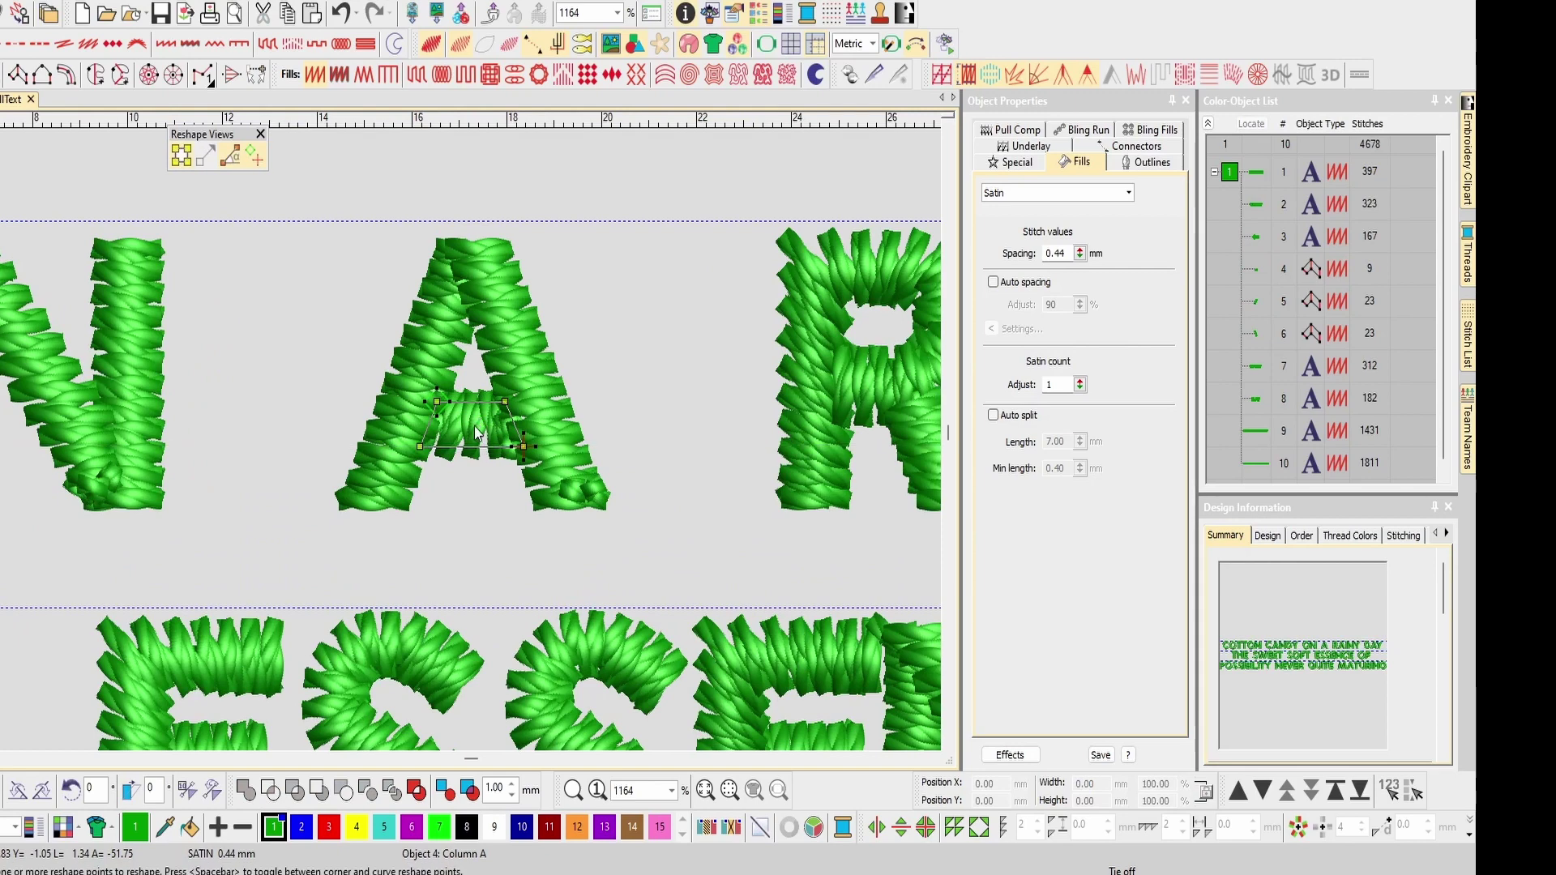
key("Escape")
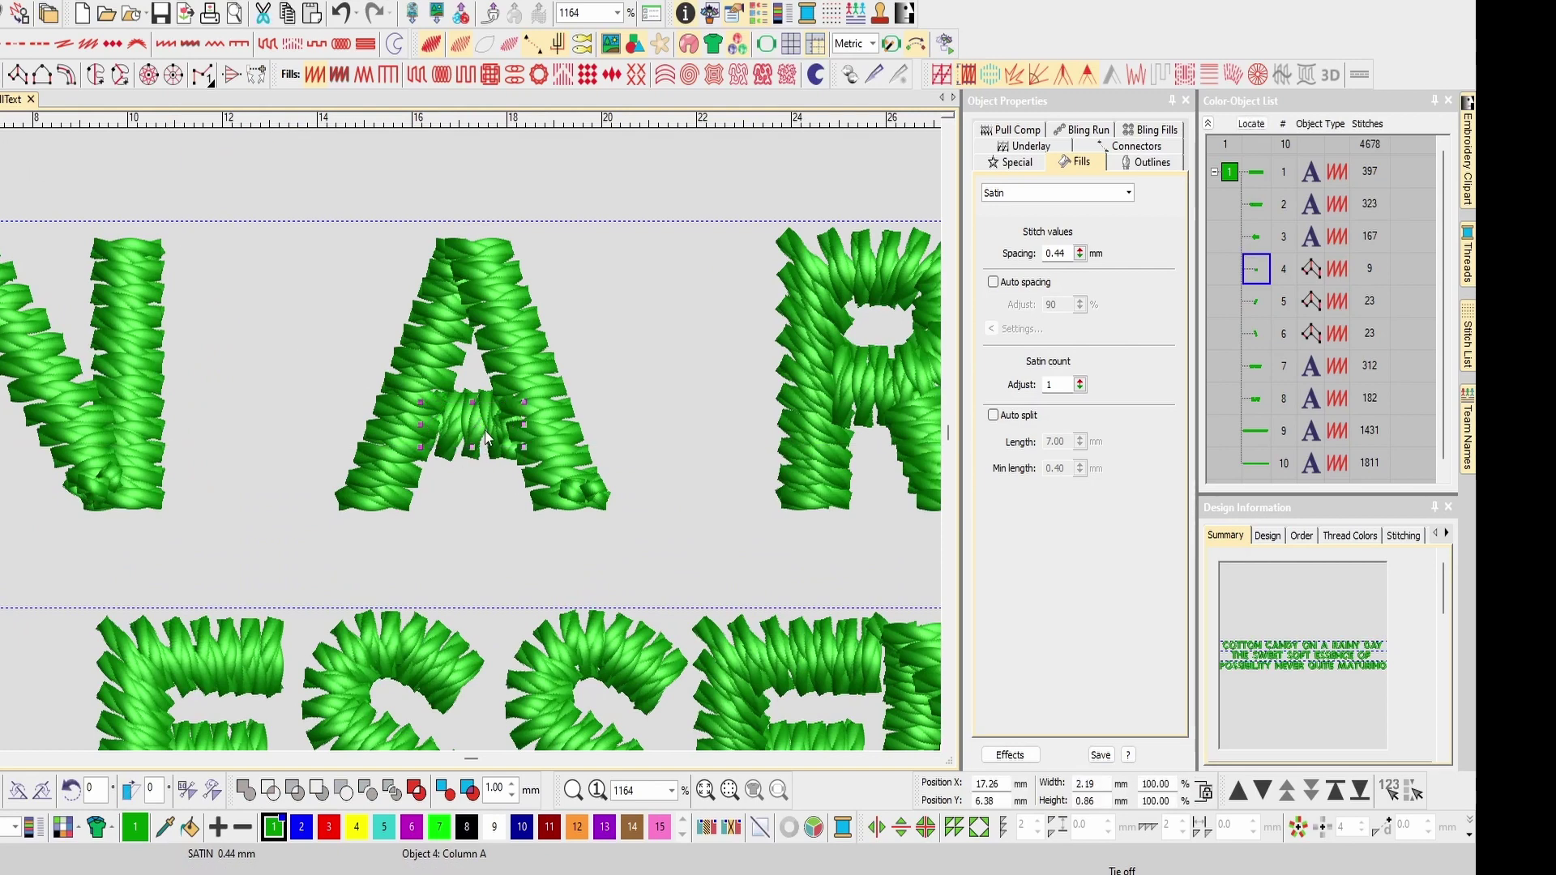
left_click_drag(483, 425, 539, 455)
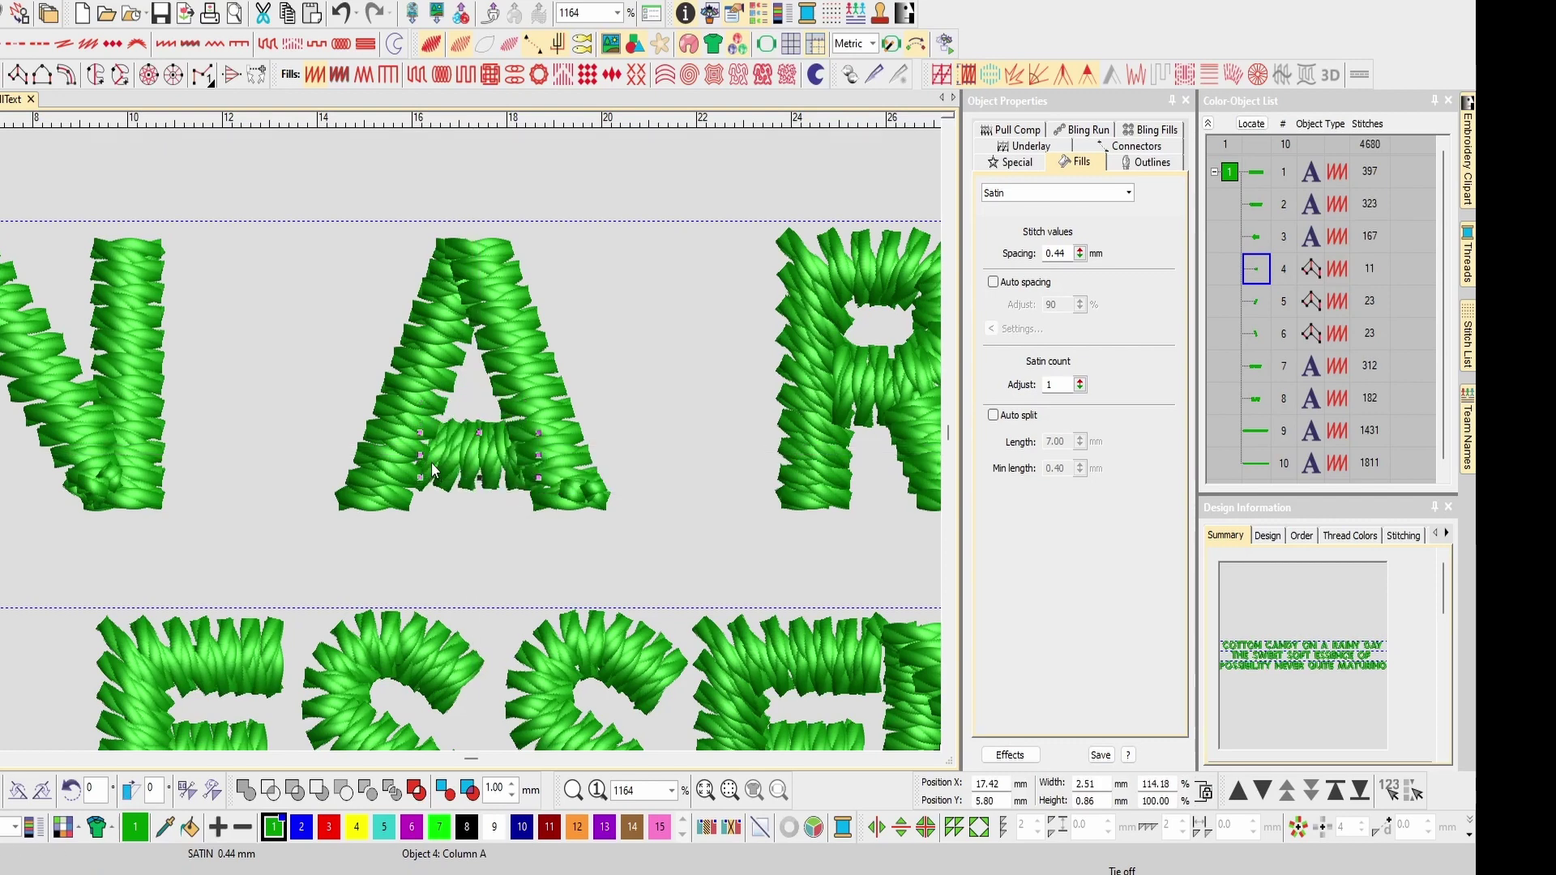
left_click_drag(419, 453, 398, 455)
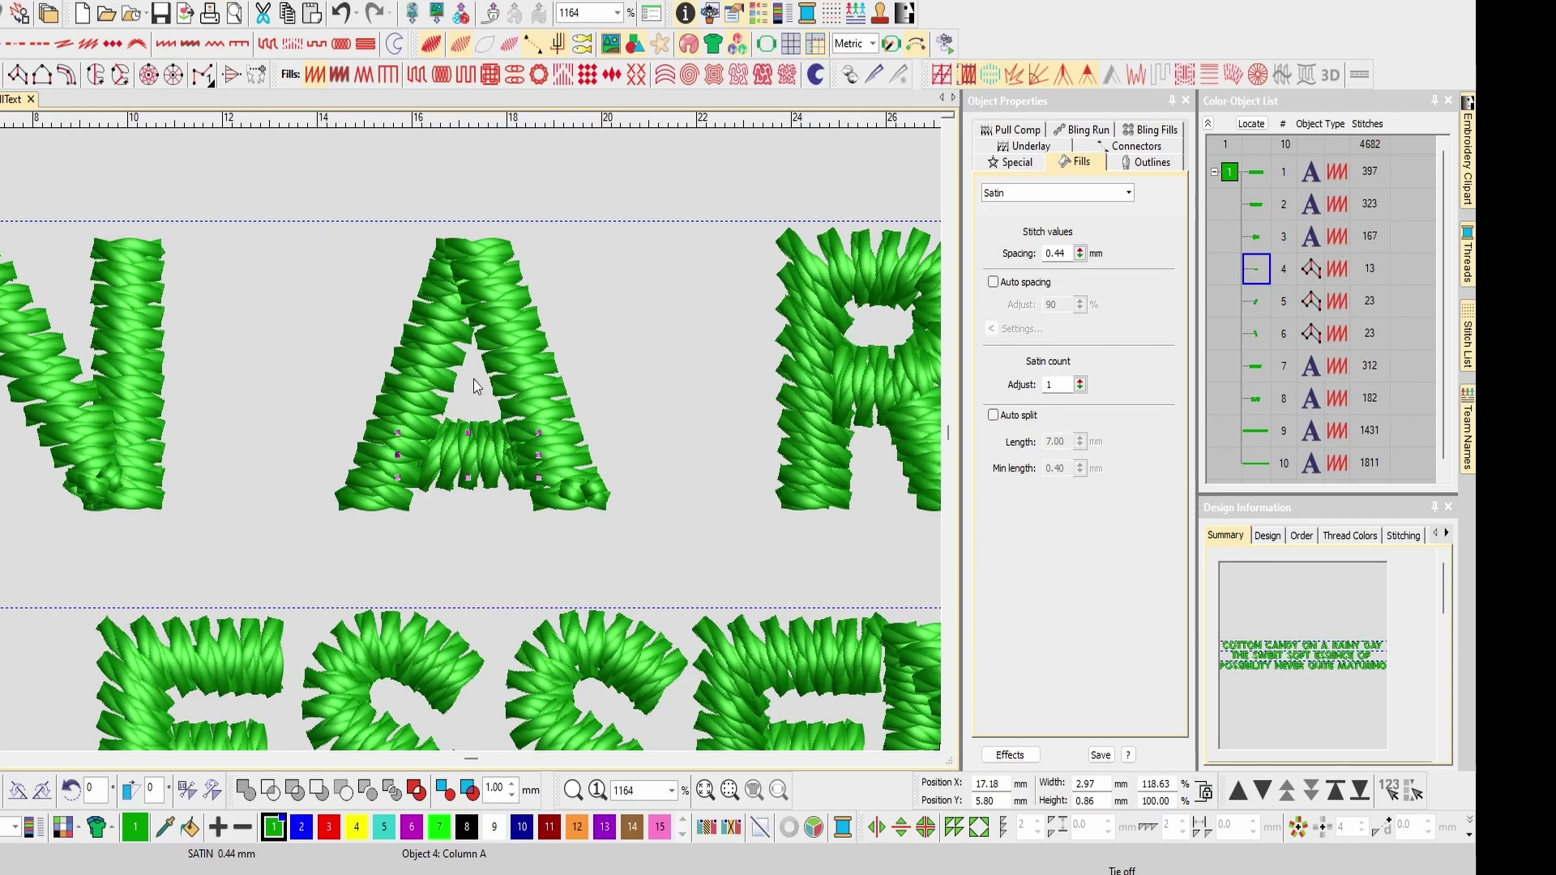
Break the word "RAINY" apart into letters, and break its "R" into separate column objects.
left_click(858, 353)
key("shift+z")
scroll(468, 439, "up", 1)
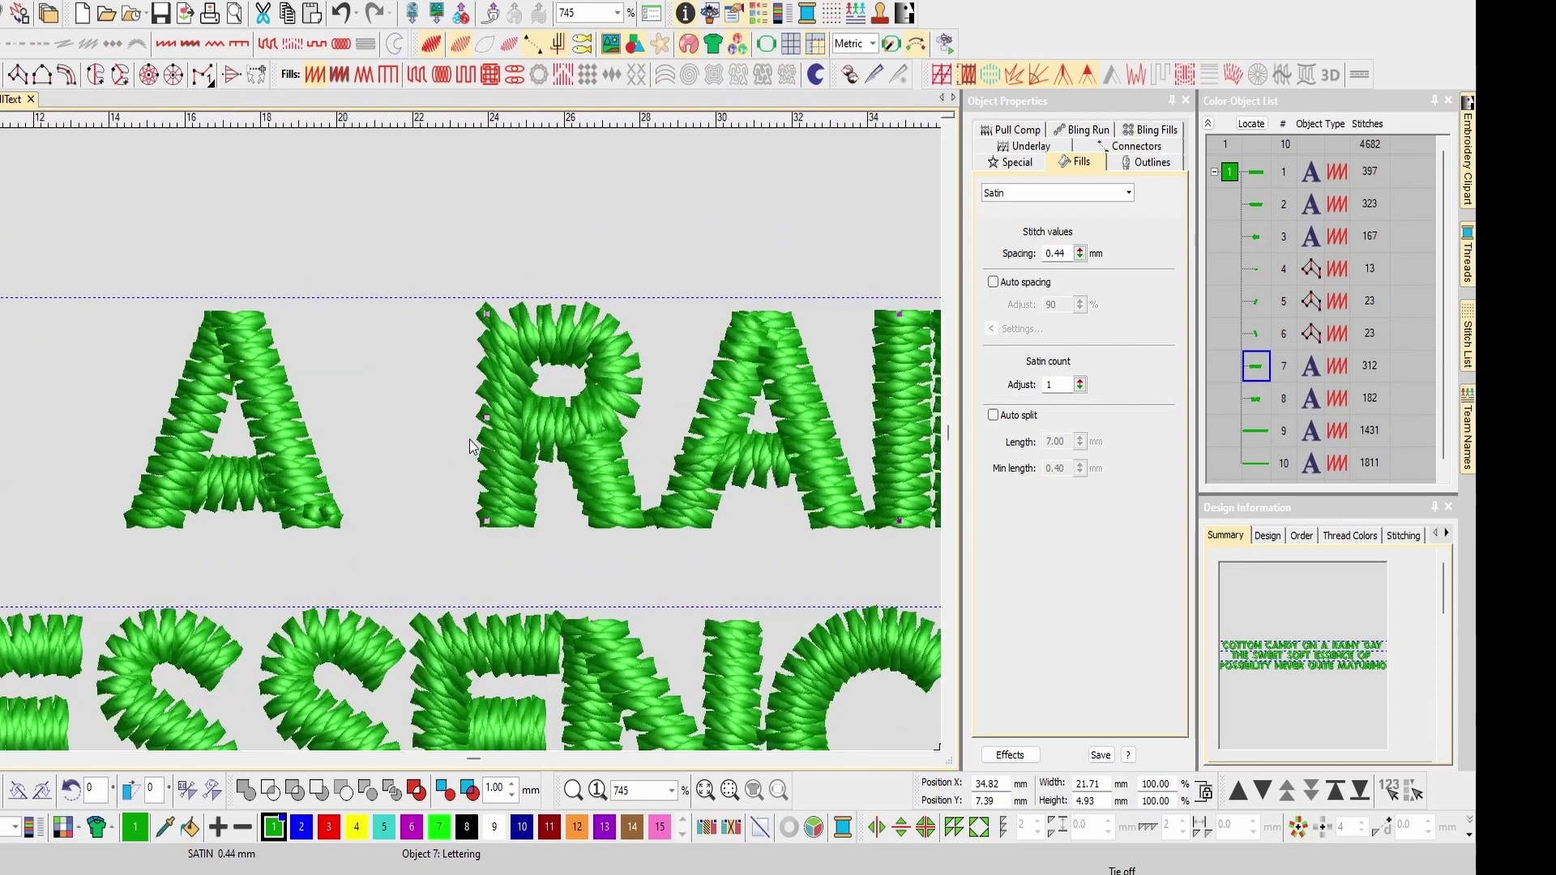
right_click(527, 438)
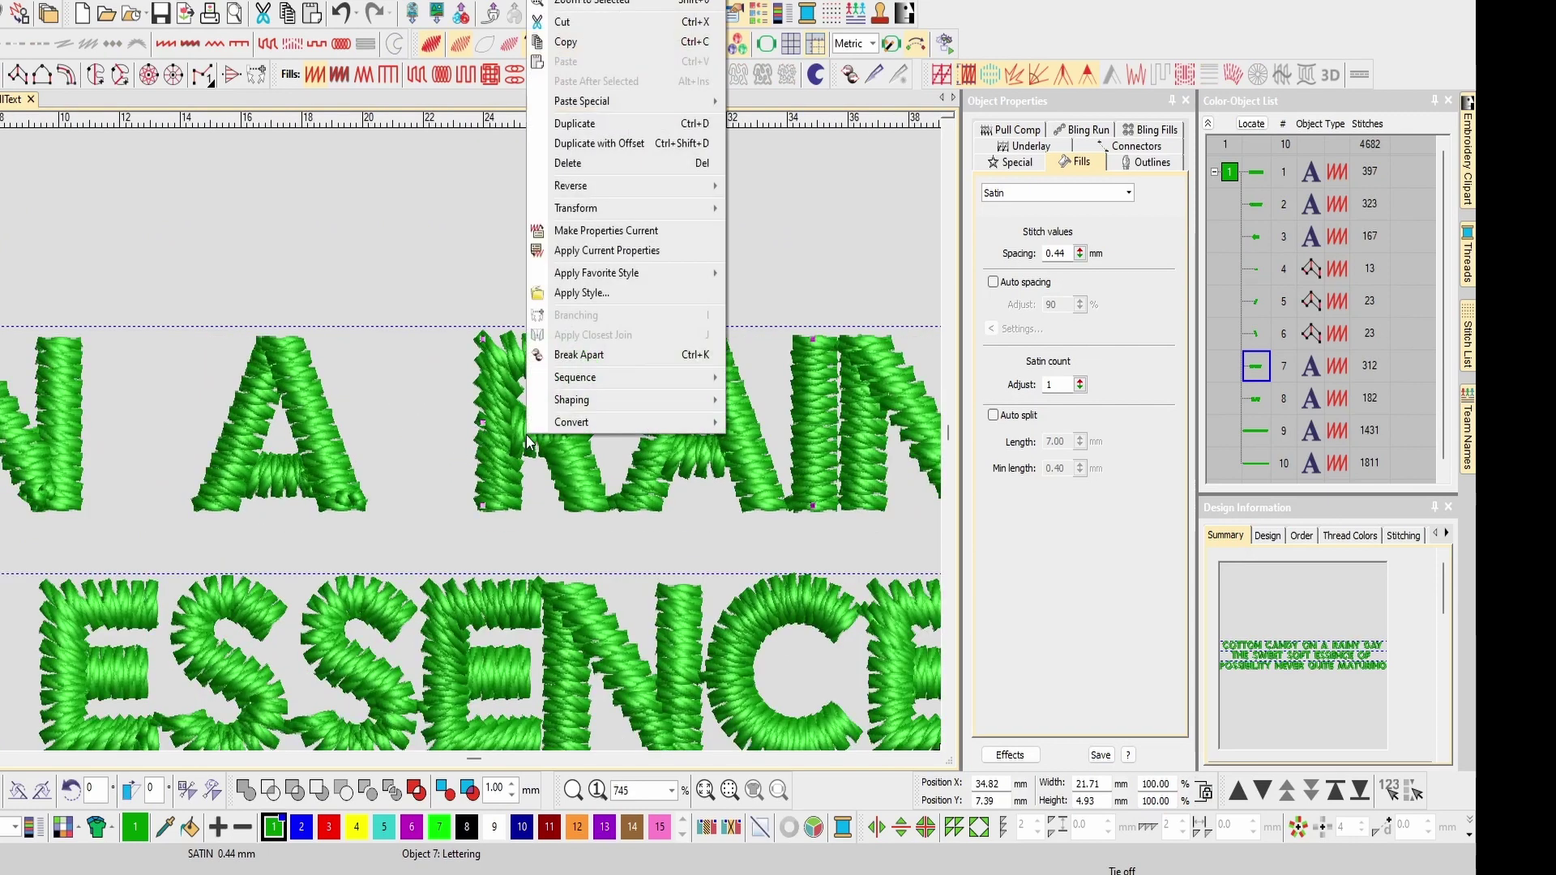
left_click(590, 355)
right_click(566, 418)
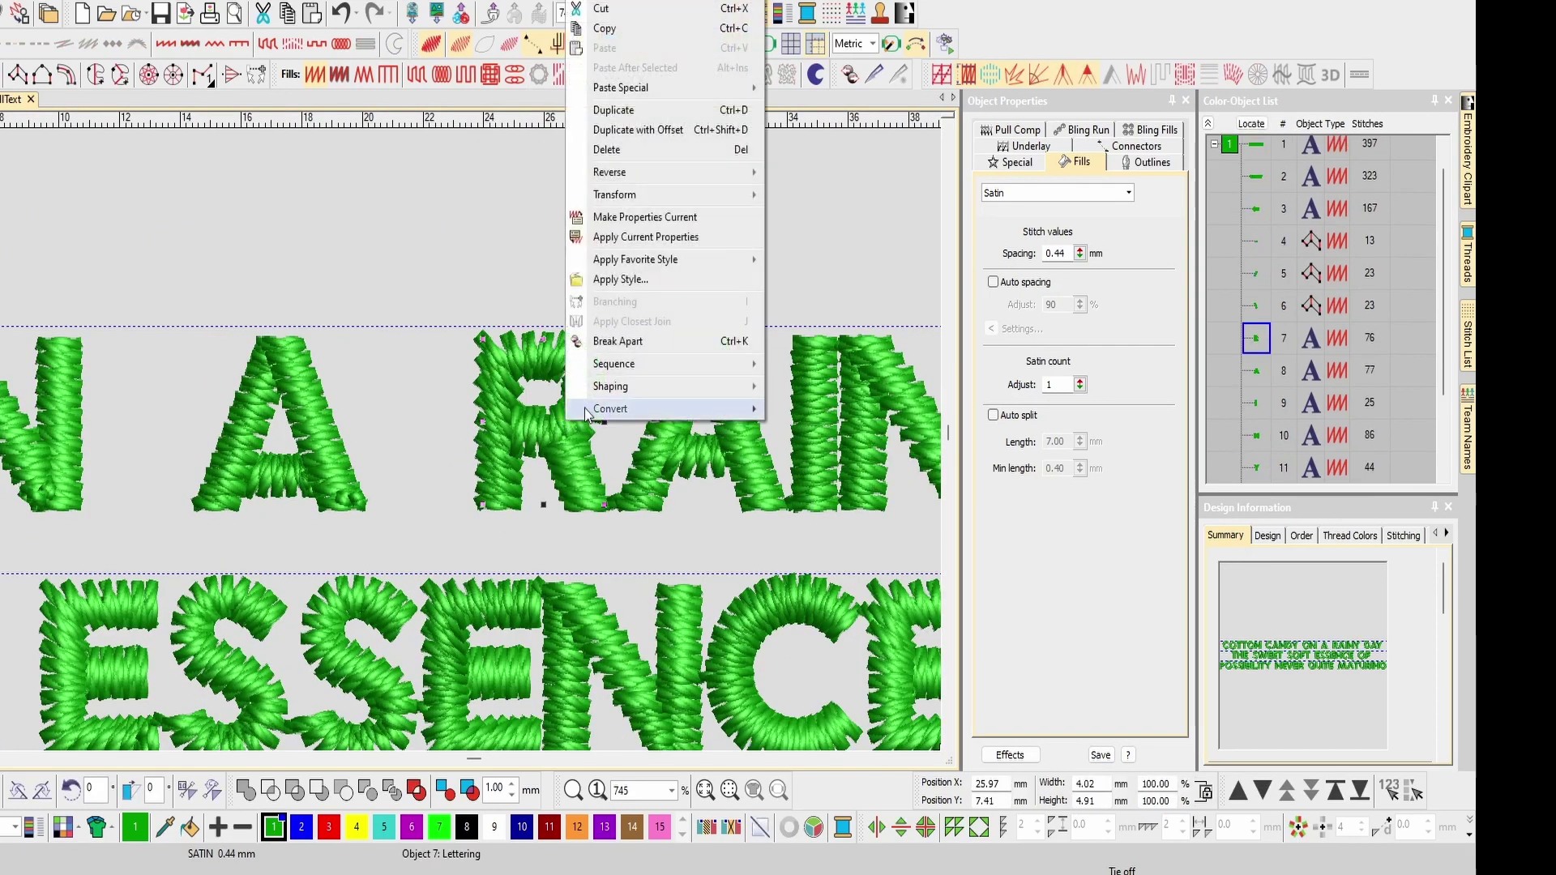
left_click(633, 347)
Reshape the bowl column of the "R" in "RAINY" by raising its outer and inner top points above the neighbouring letters.
left_click(567, 410)
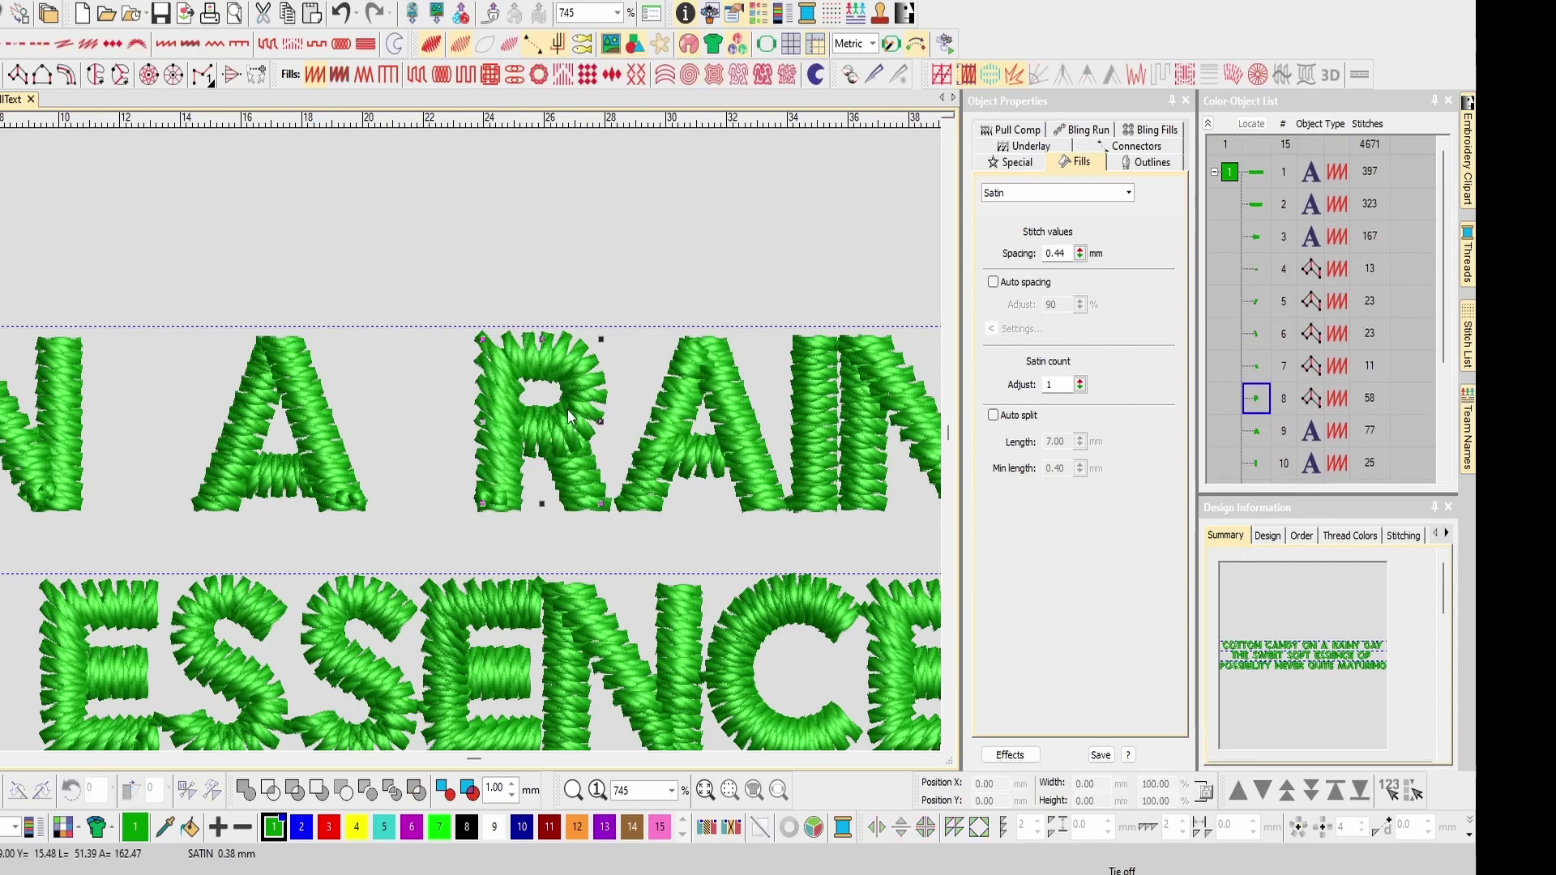
key("h")
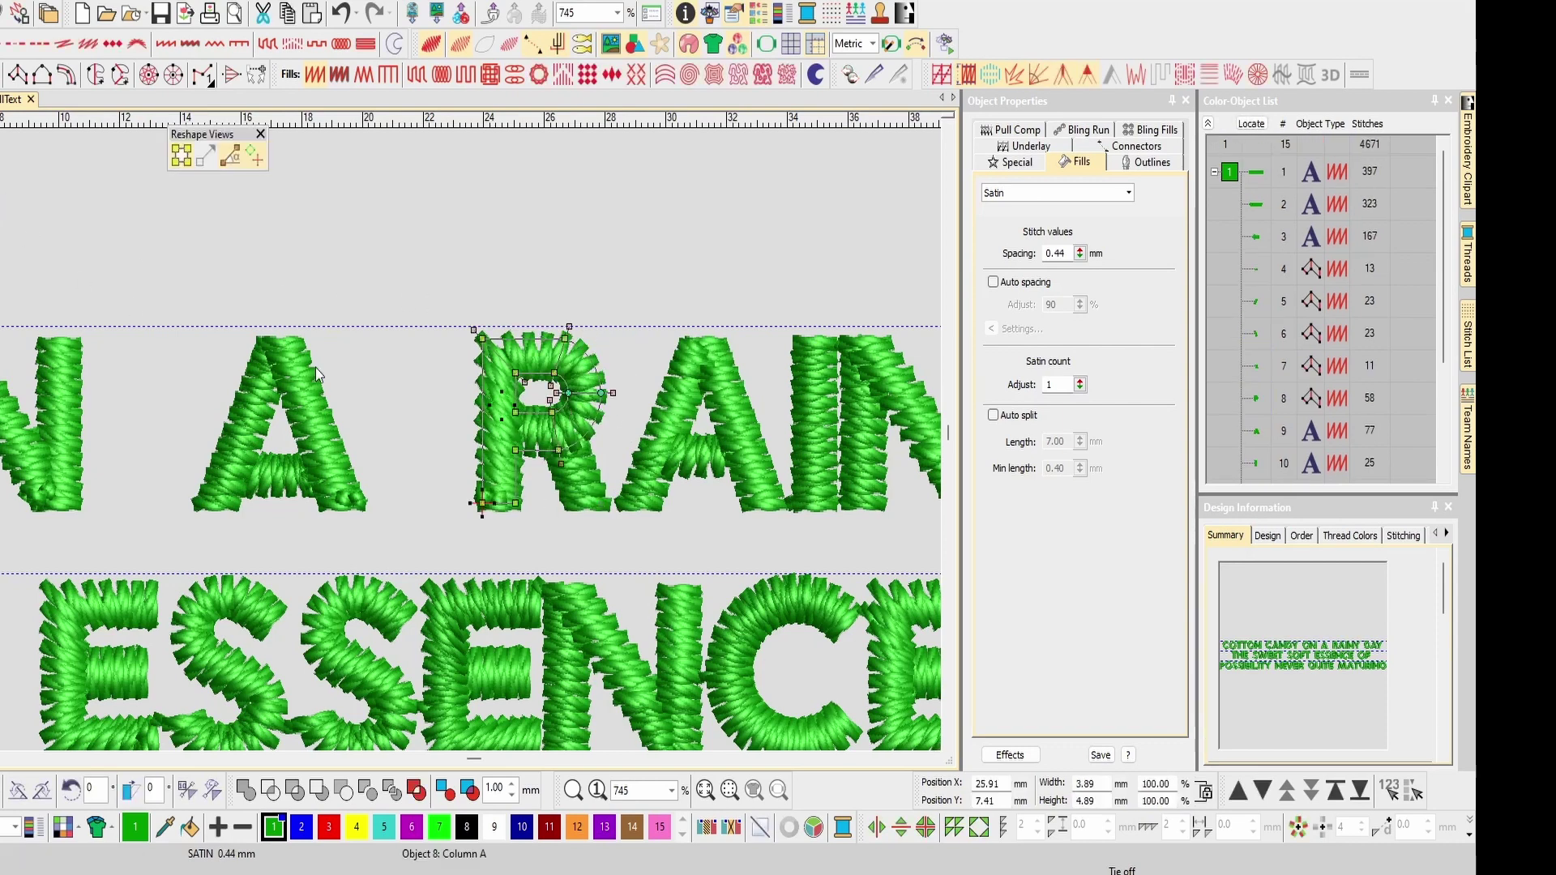
left_click_drag(459, 316, 604, 350)
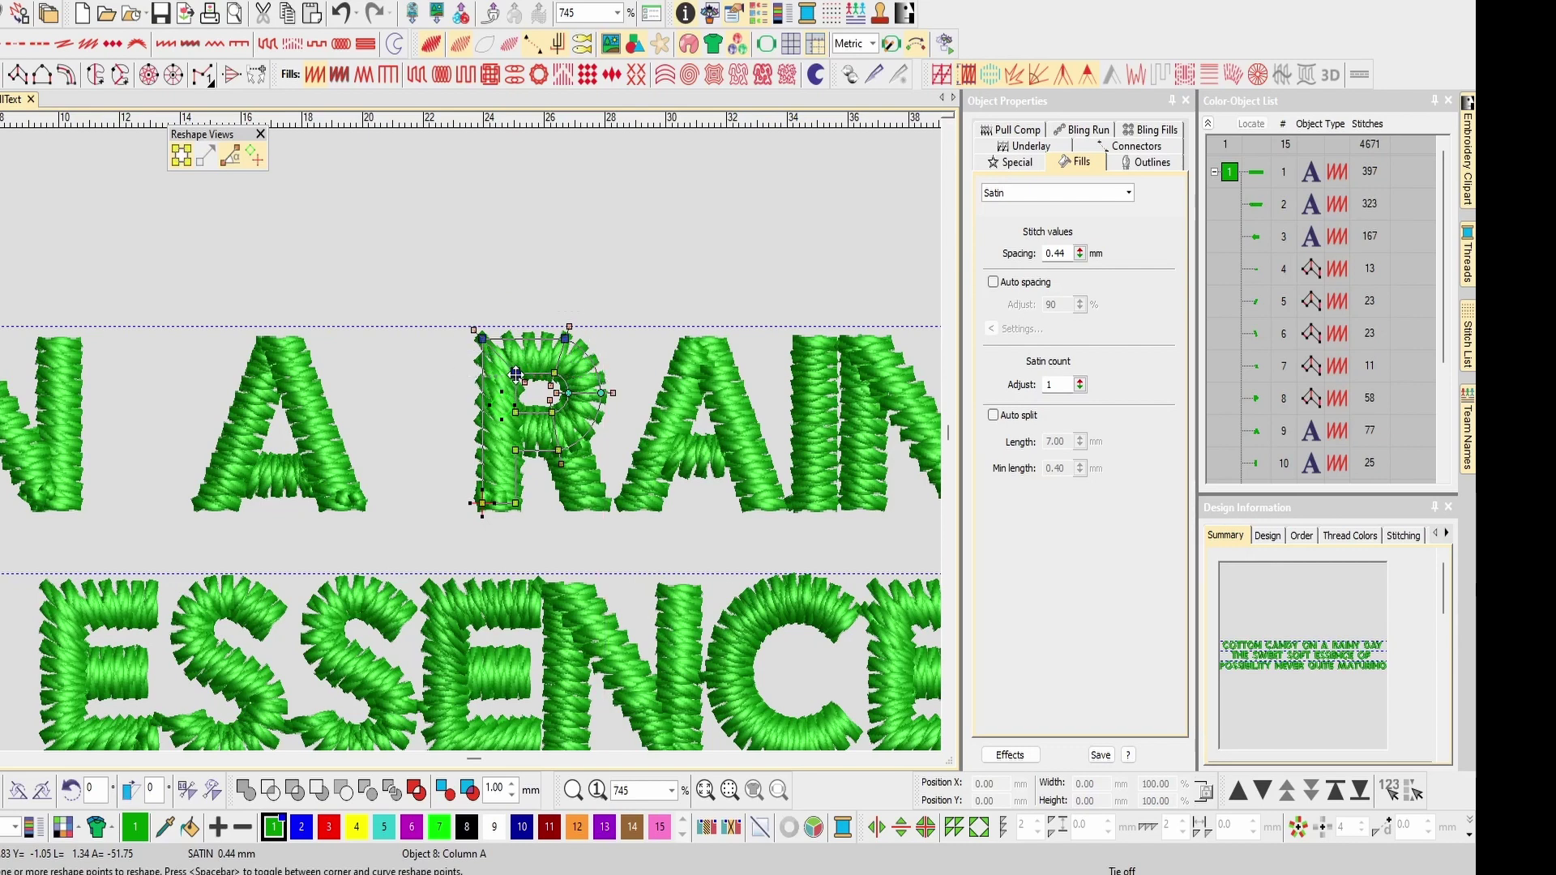
left_click(554, 372, "ctrl")
left_click_drag(565, 337, 570, 328)
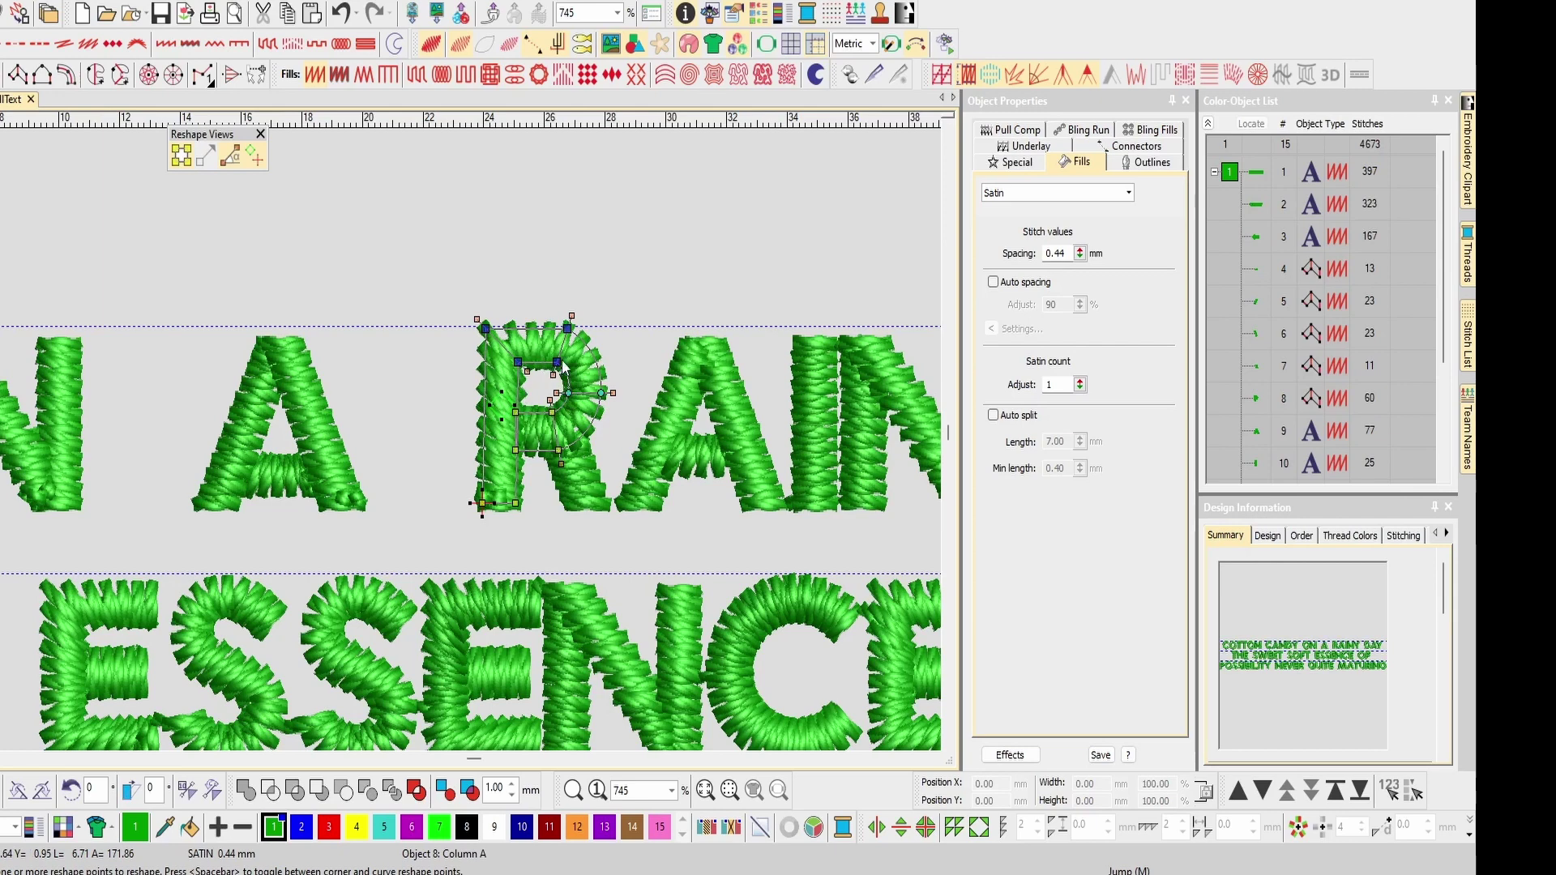
left_click_drag(487, 328, 485, 319)
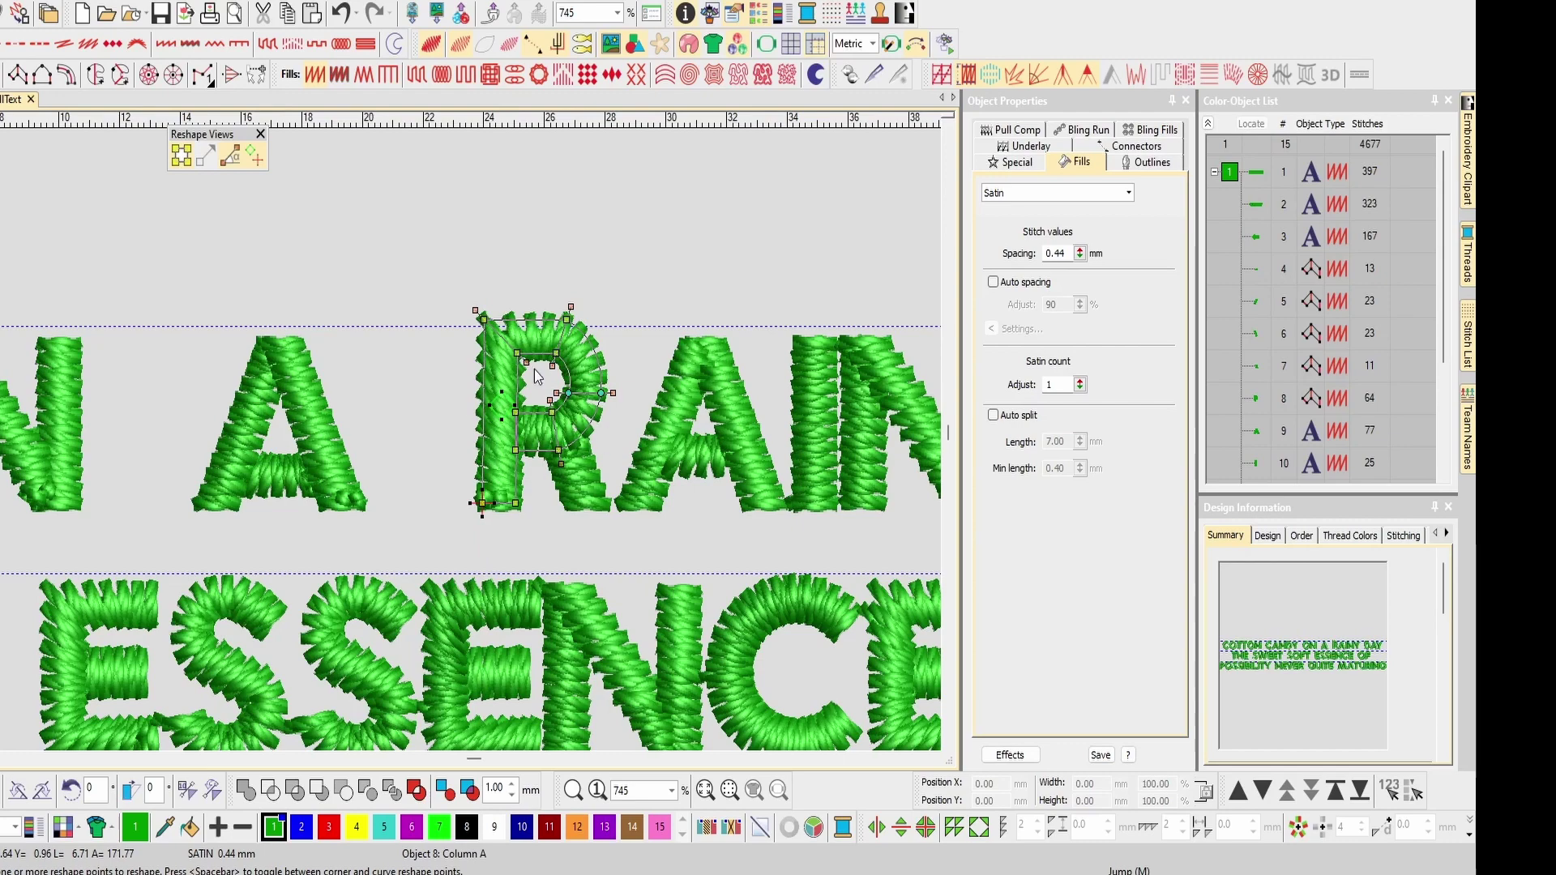
Raise the two top points of the first "E" in "ESSENCE" slightly above the adjacent letters.
scroll(476, 444, "down", 3)
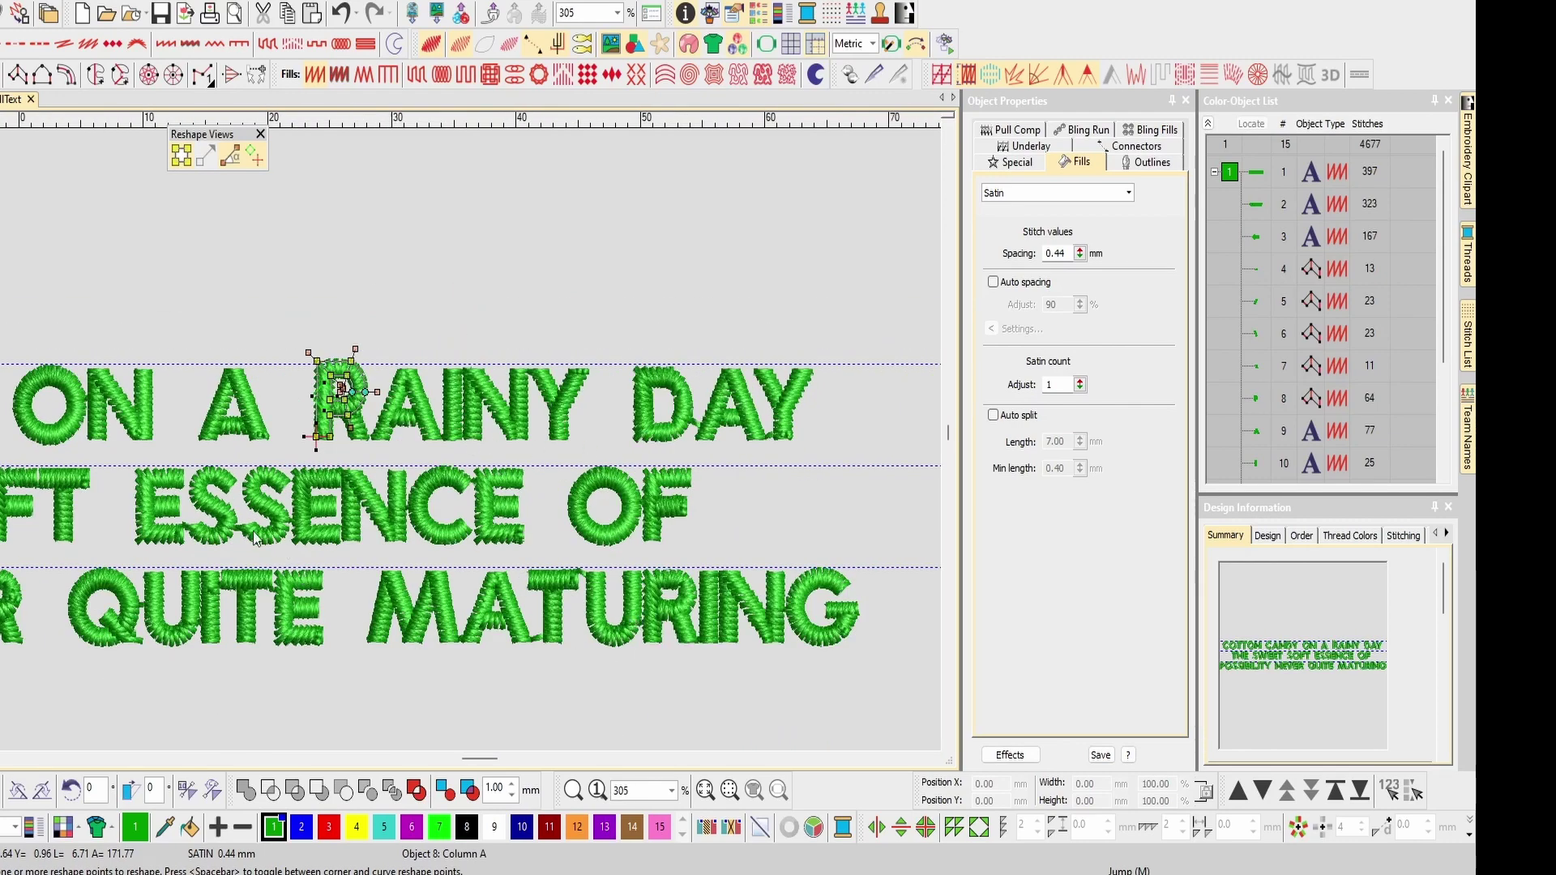
scroll(468, 440, "up", 5)
left_click(454, 380)
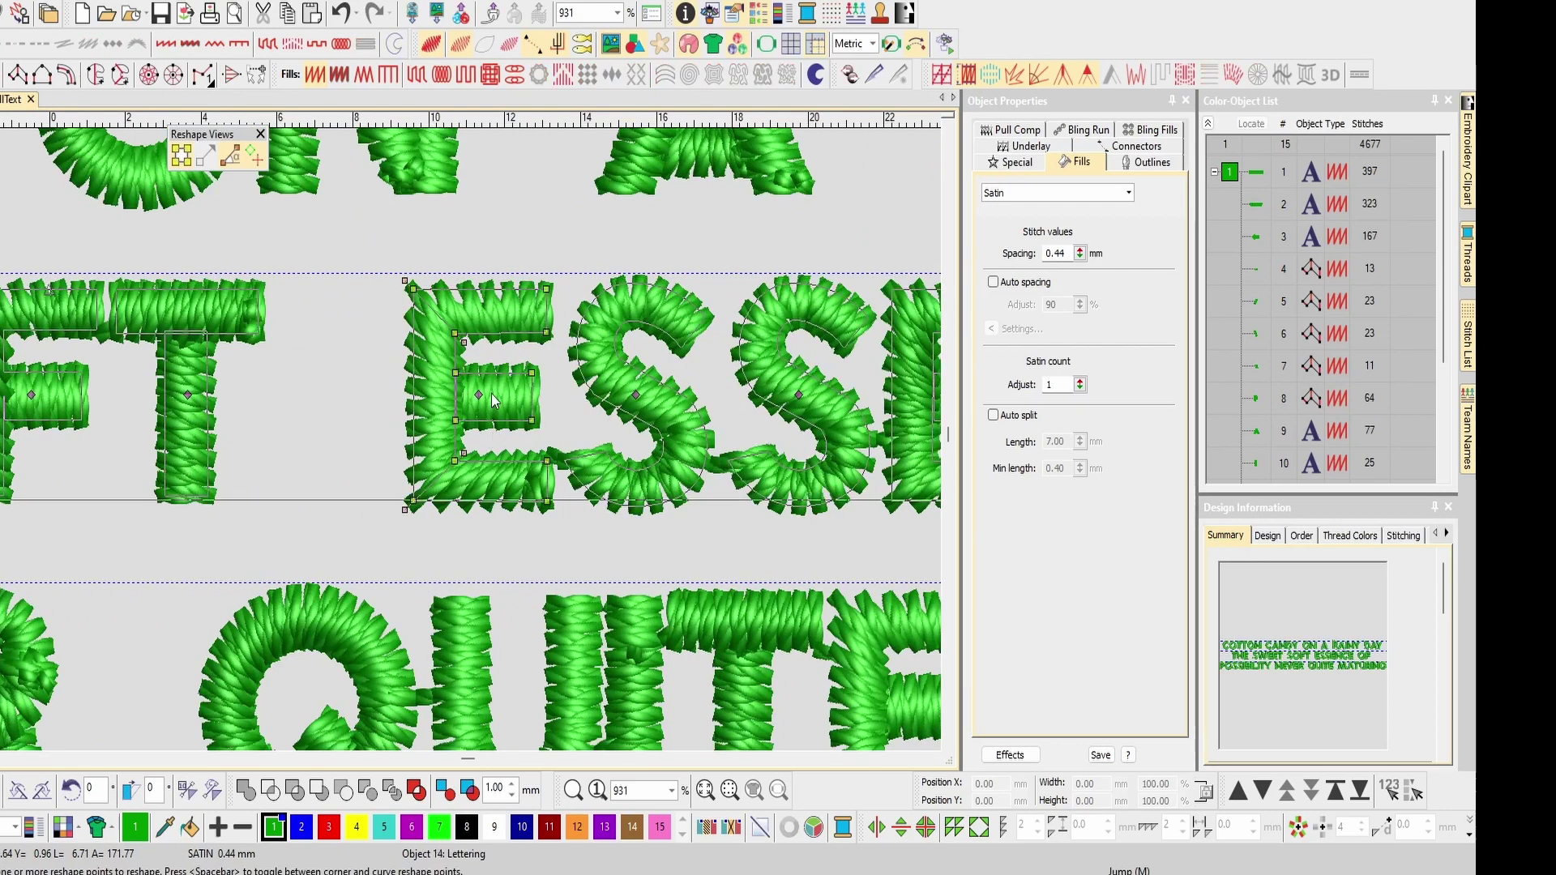
left_click_drag(375, 252, 547, 269)
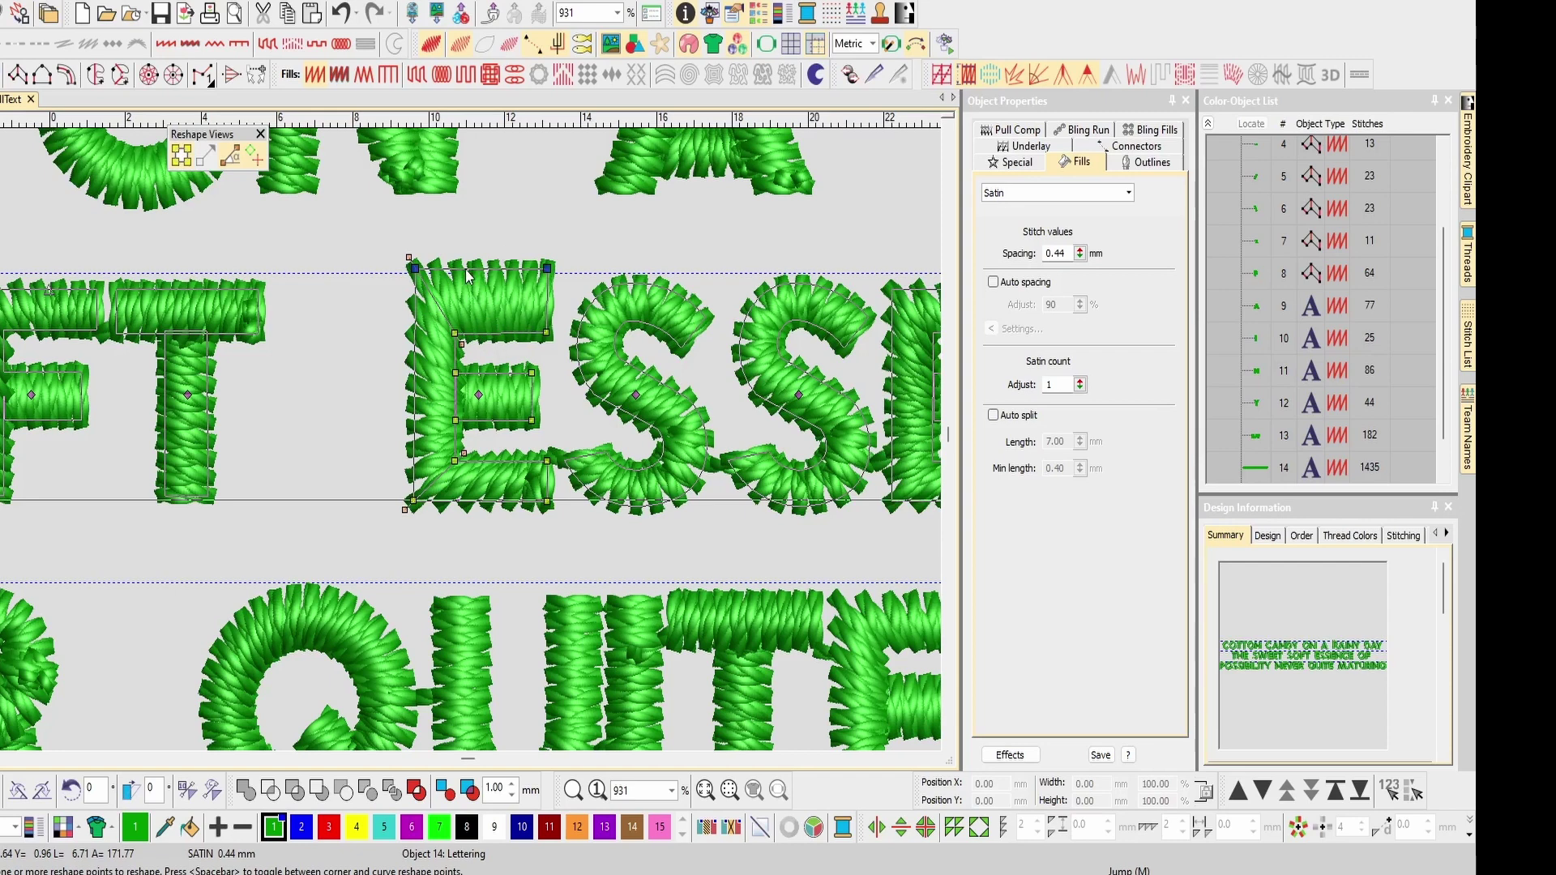
left_click(372, 382)
key("Escape")
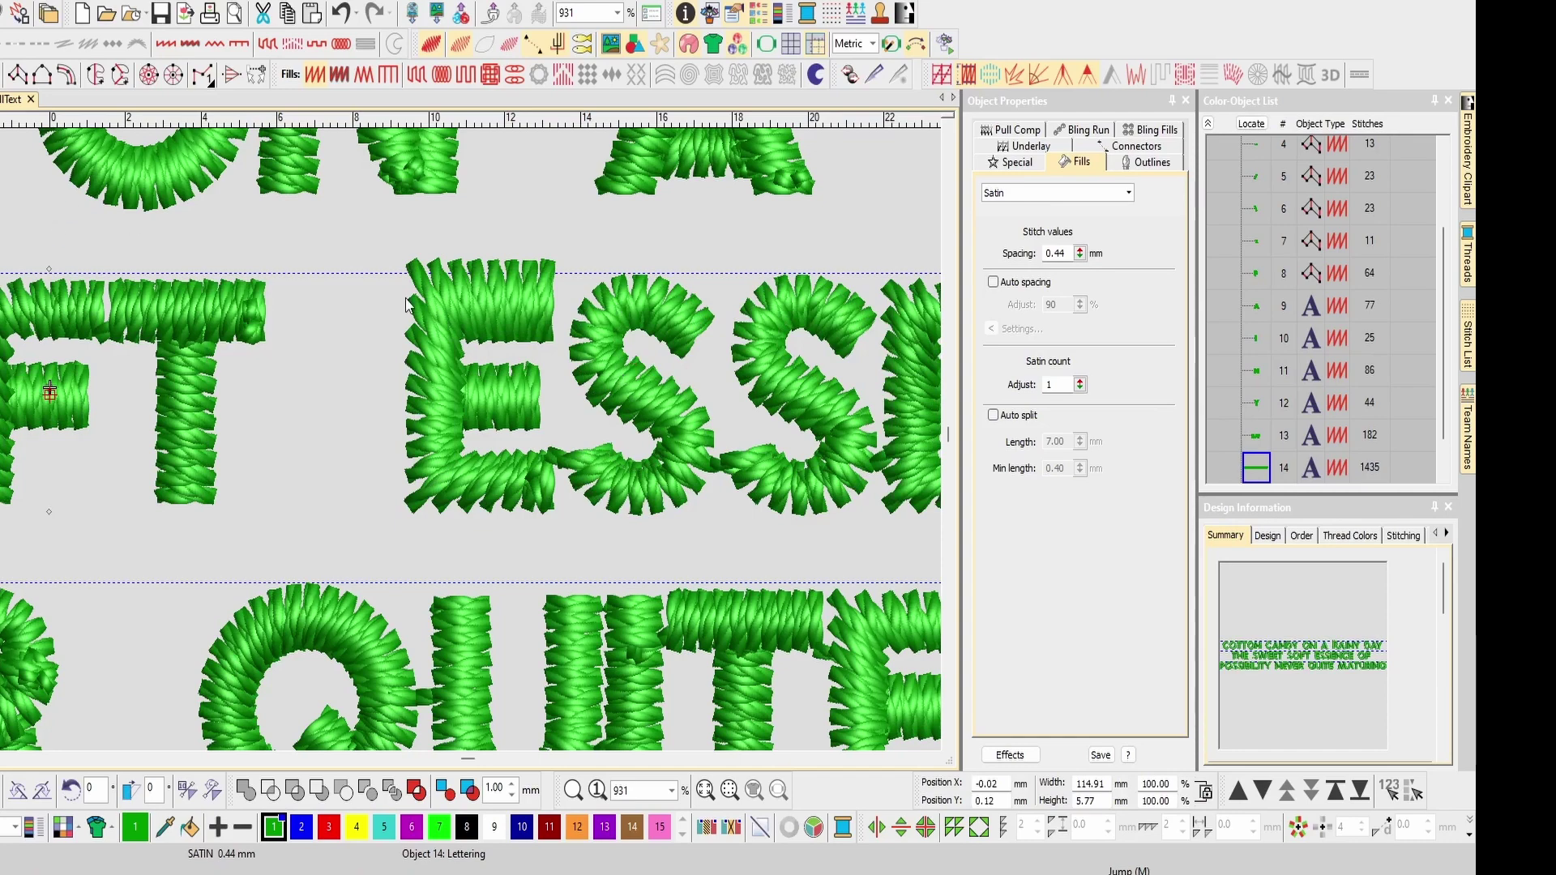
Break the second text line apart into separate words.
scroll(535, 357, "down", 3)
scroll(468, 445, "down", 5)
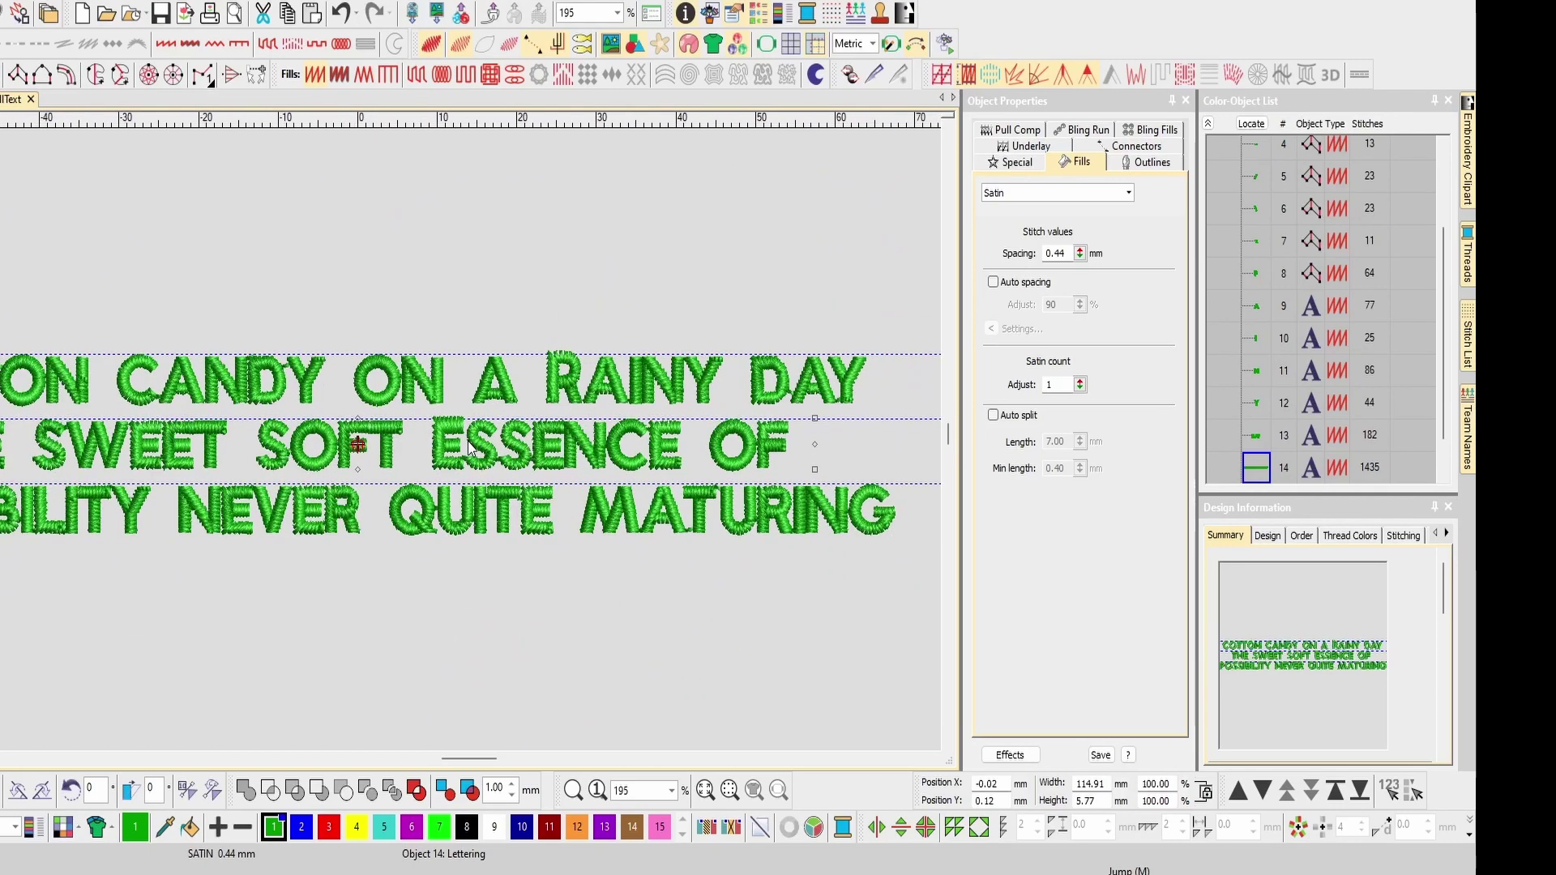
scroll(469, 445, "down", 2)
scroll(470, 447, "up", 1)
scroll(469, 445, "up", 6)
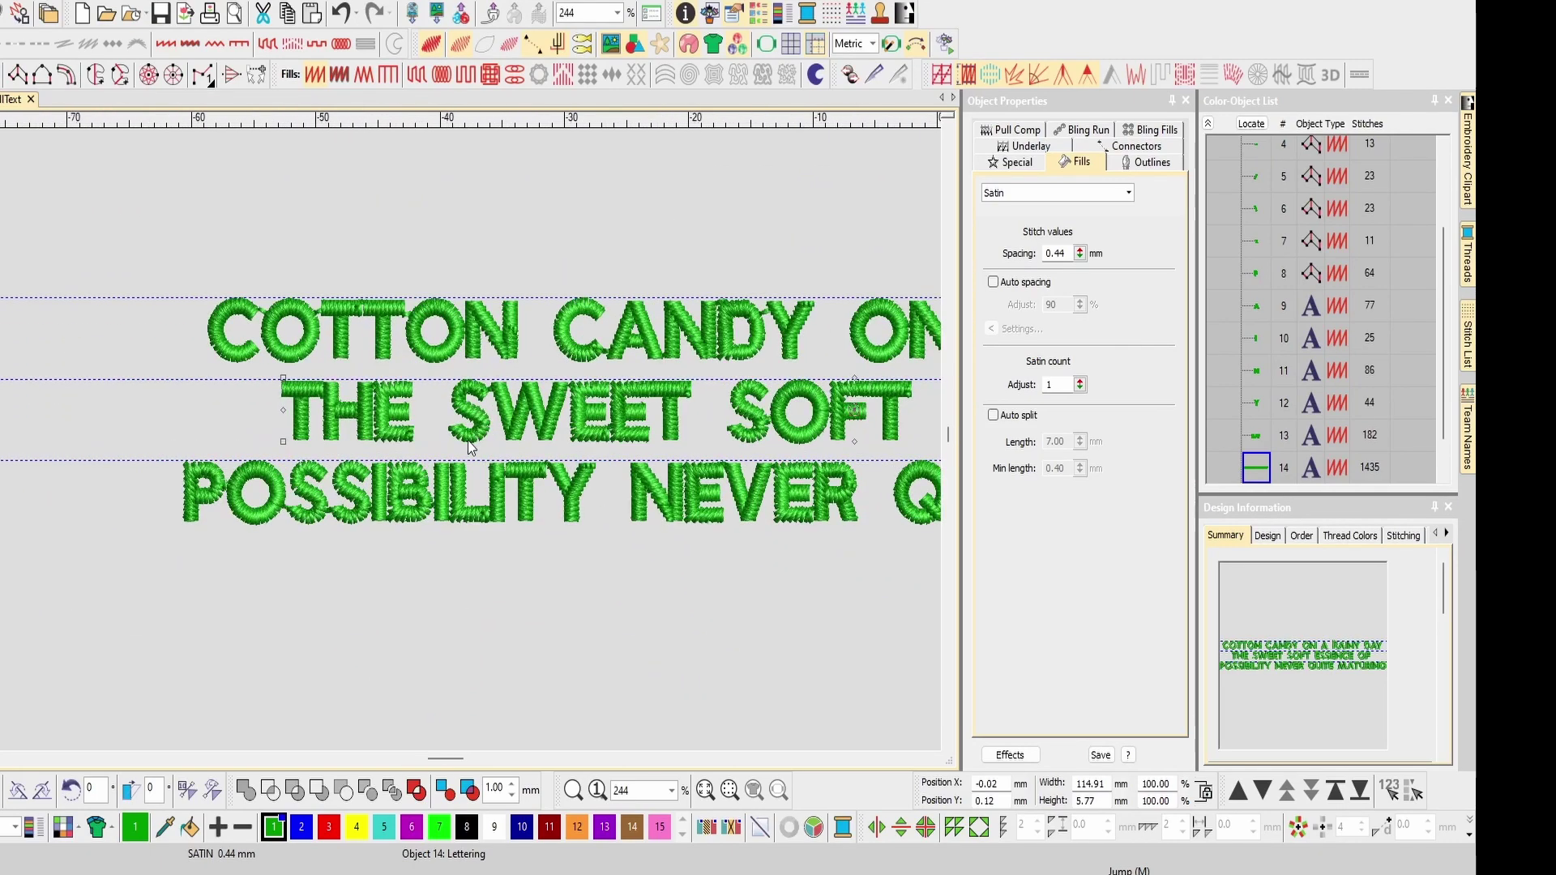
right_click(466, 442)
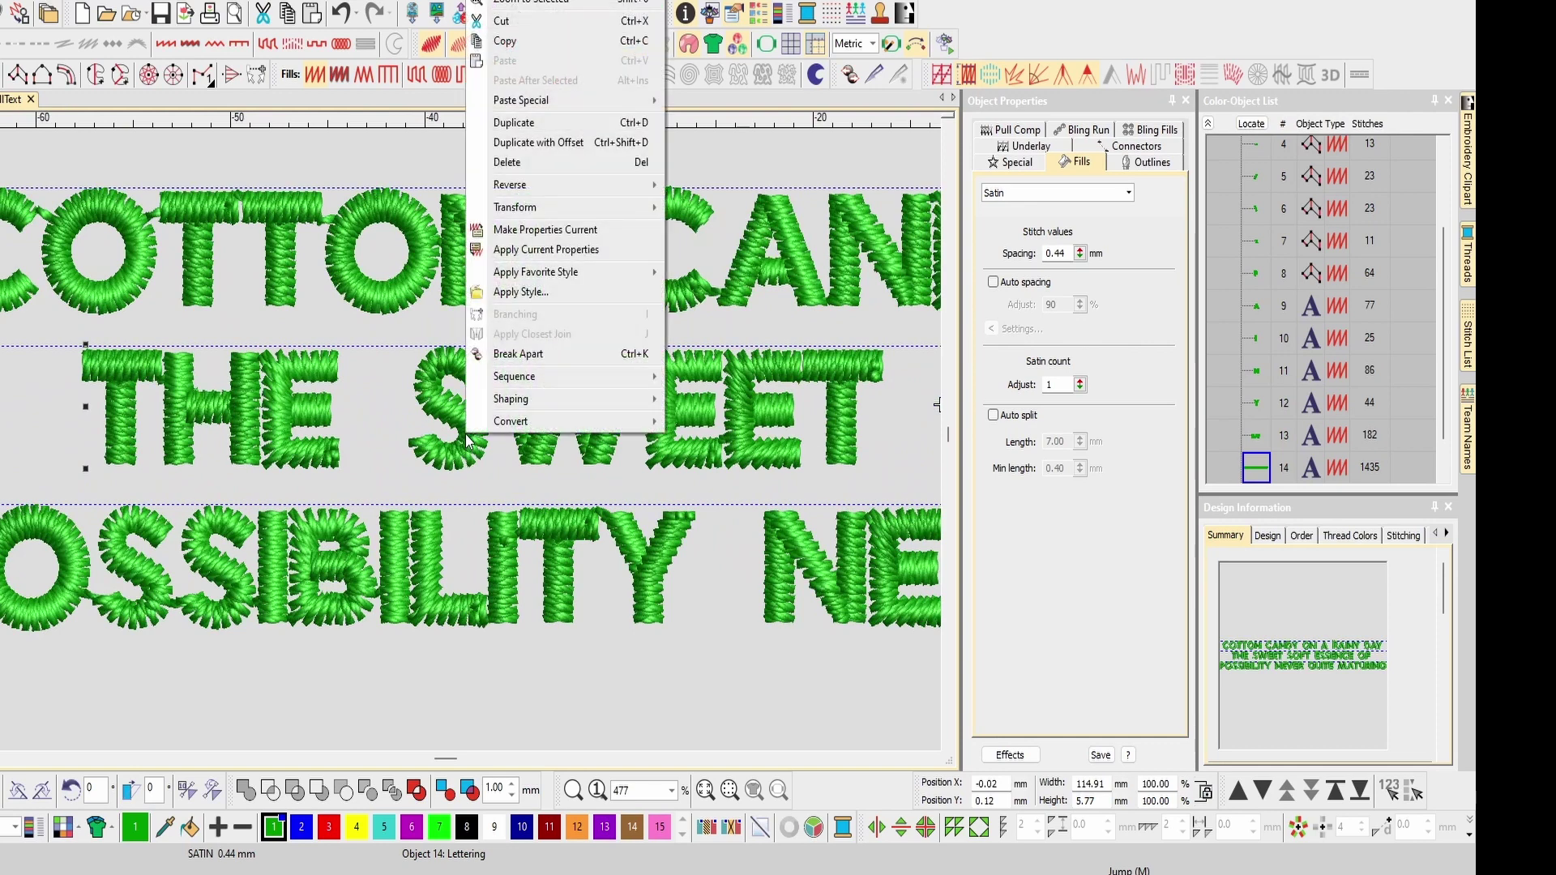
left_click(511, 357)
Break the word "SWEET" apart into letters, and break its "S" into column objects.
left_click(454, 413)
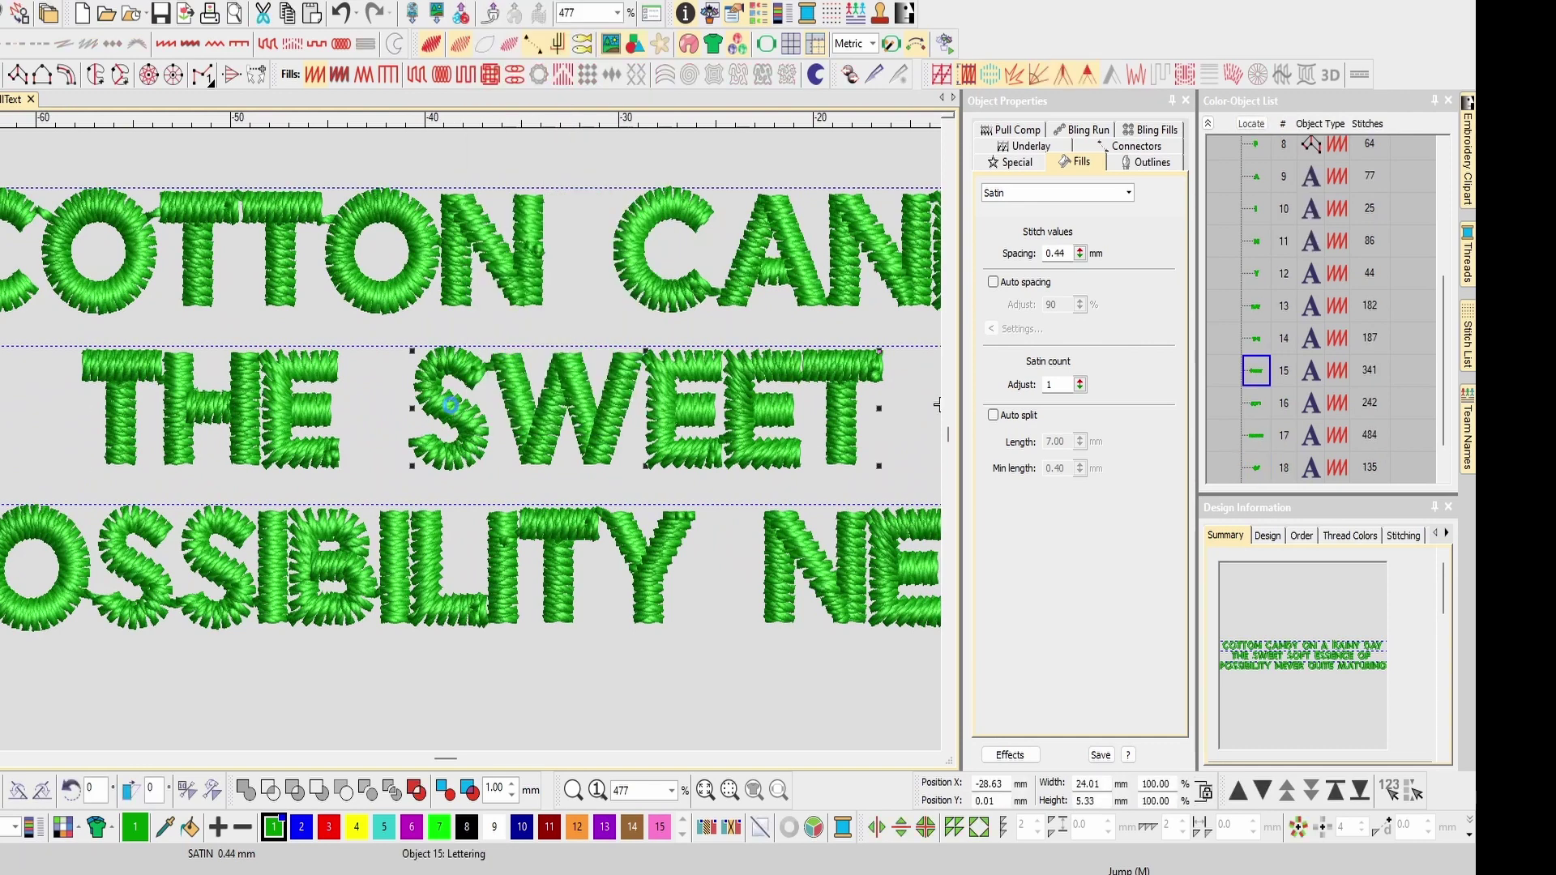
right_click(452, 407)
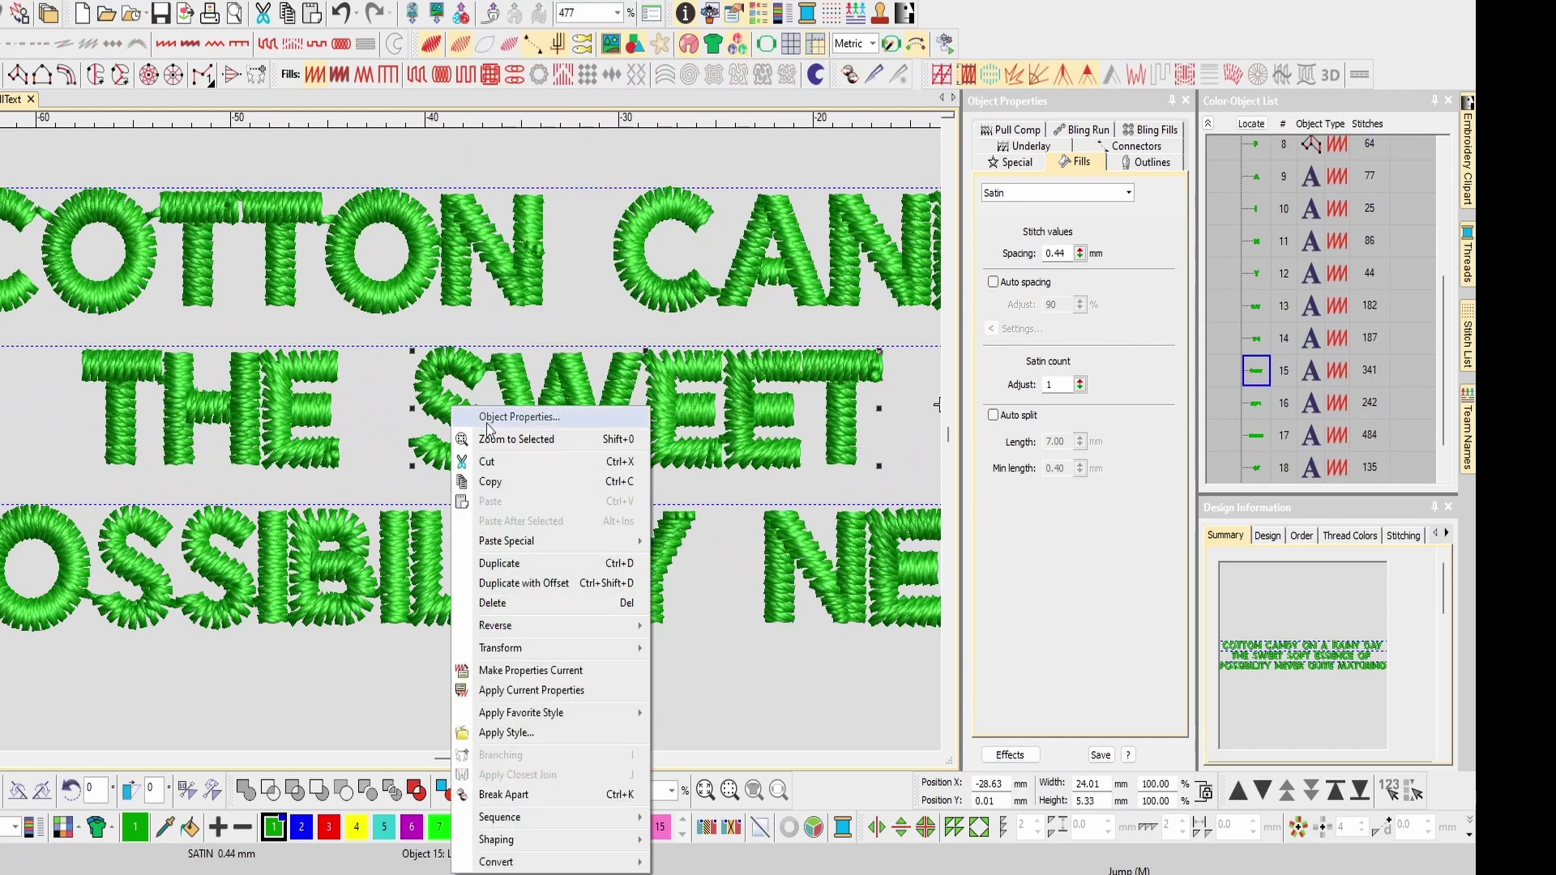
left_click(511, 794)
right_click(463, 464)
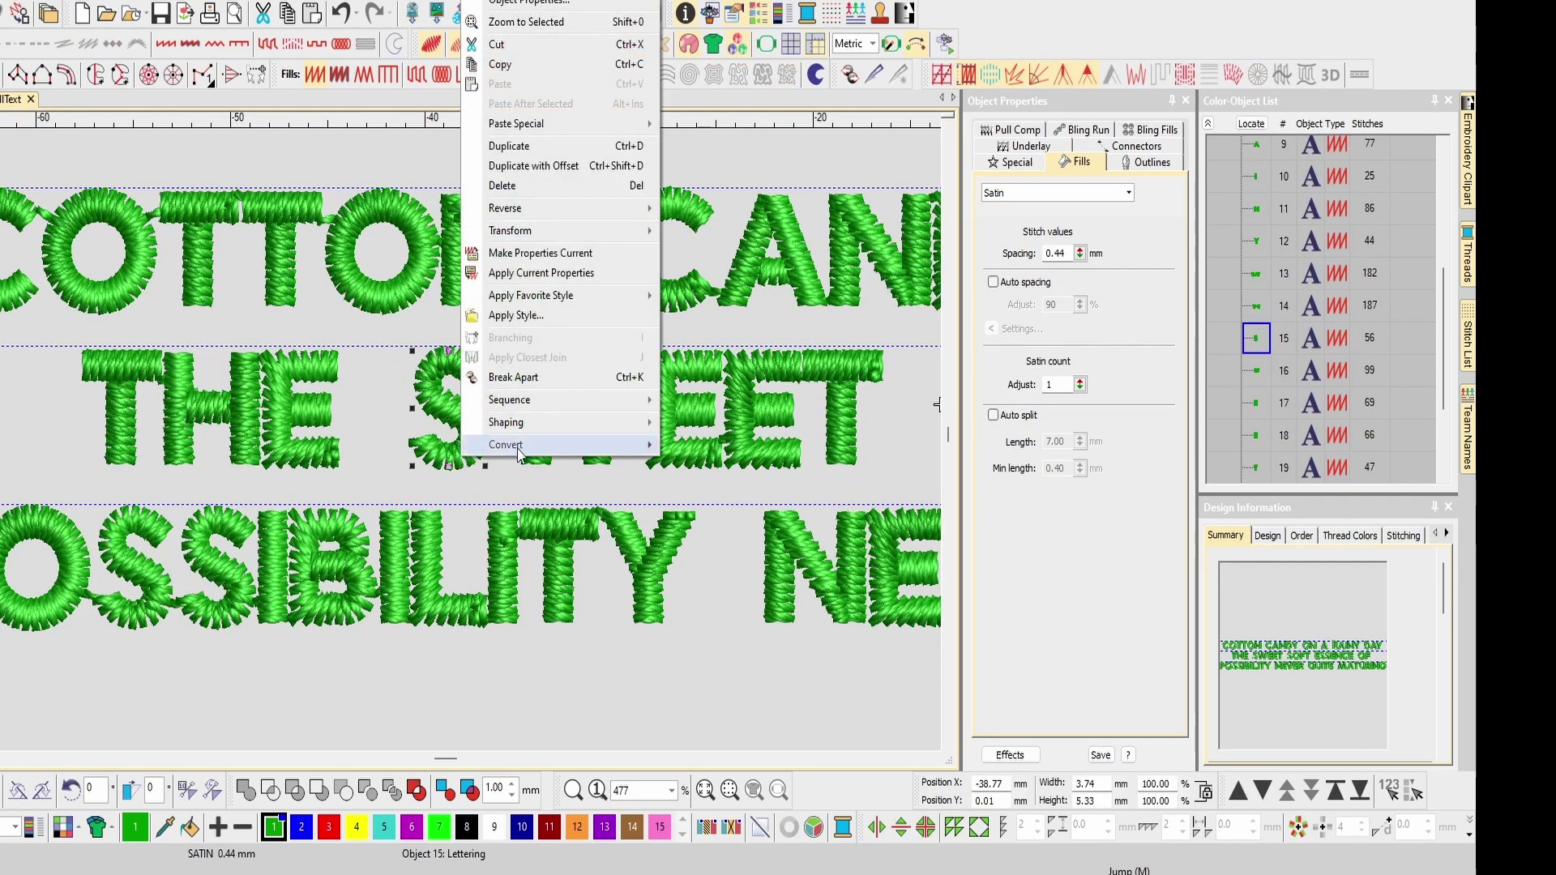
left_click(535, 377)
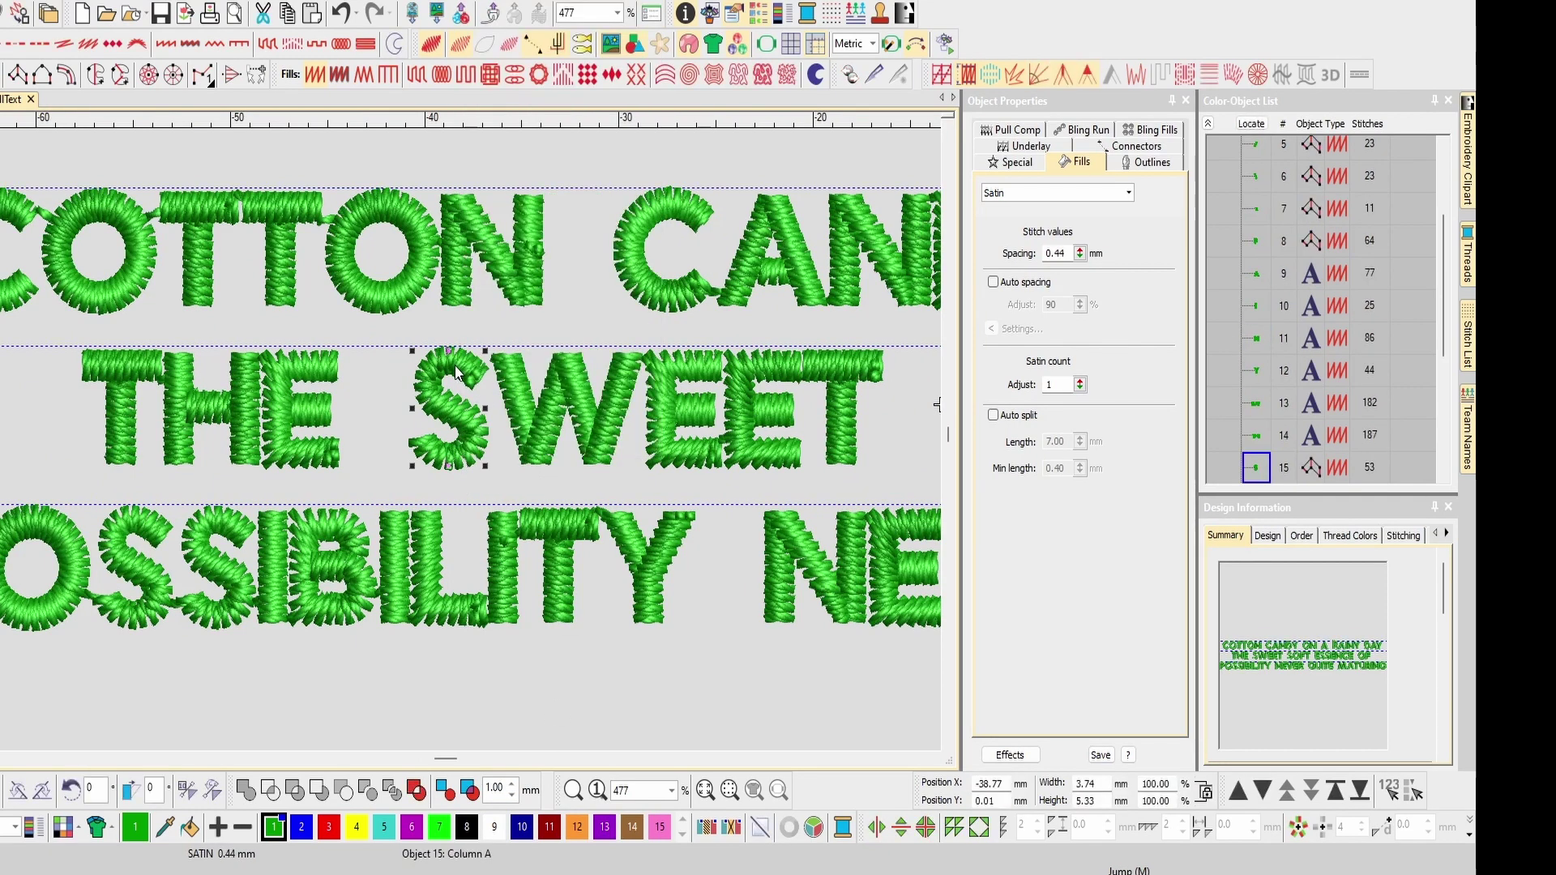
Reshape the upper end of the "S" in "SWEET" up and outward, and toggle its end points between corner and curve.
key("h")
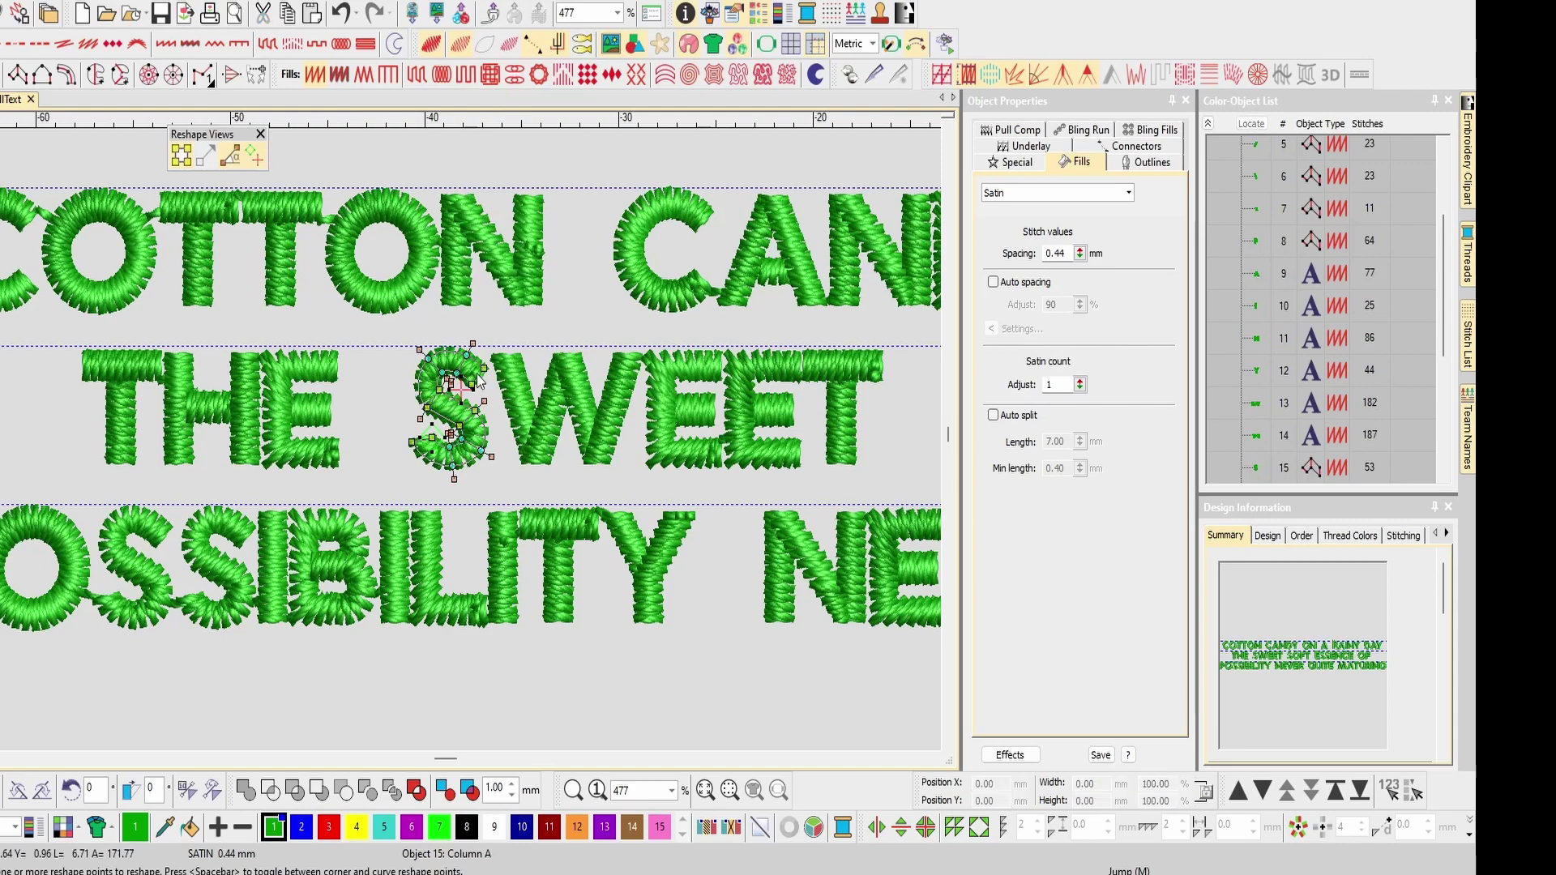
scroll(465, 449, "up", 4)
scroll(469, 441, "down", 2)
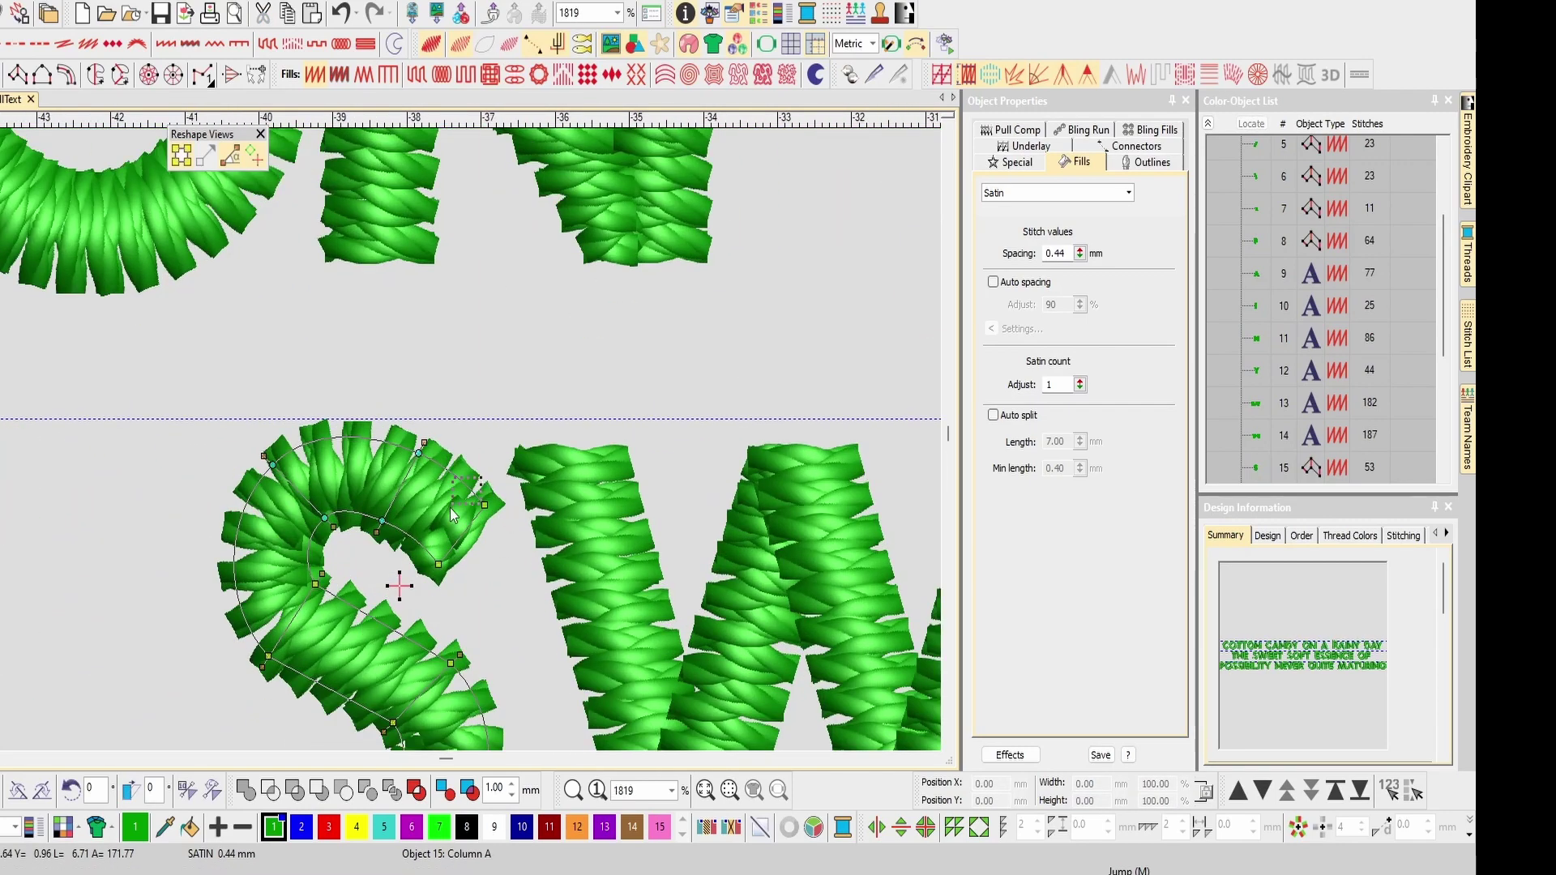
left_click_drag(482, 477, 433, 585)
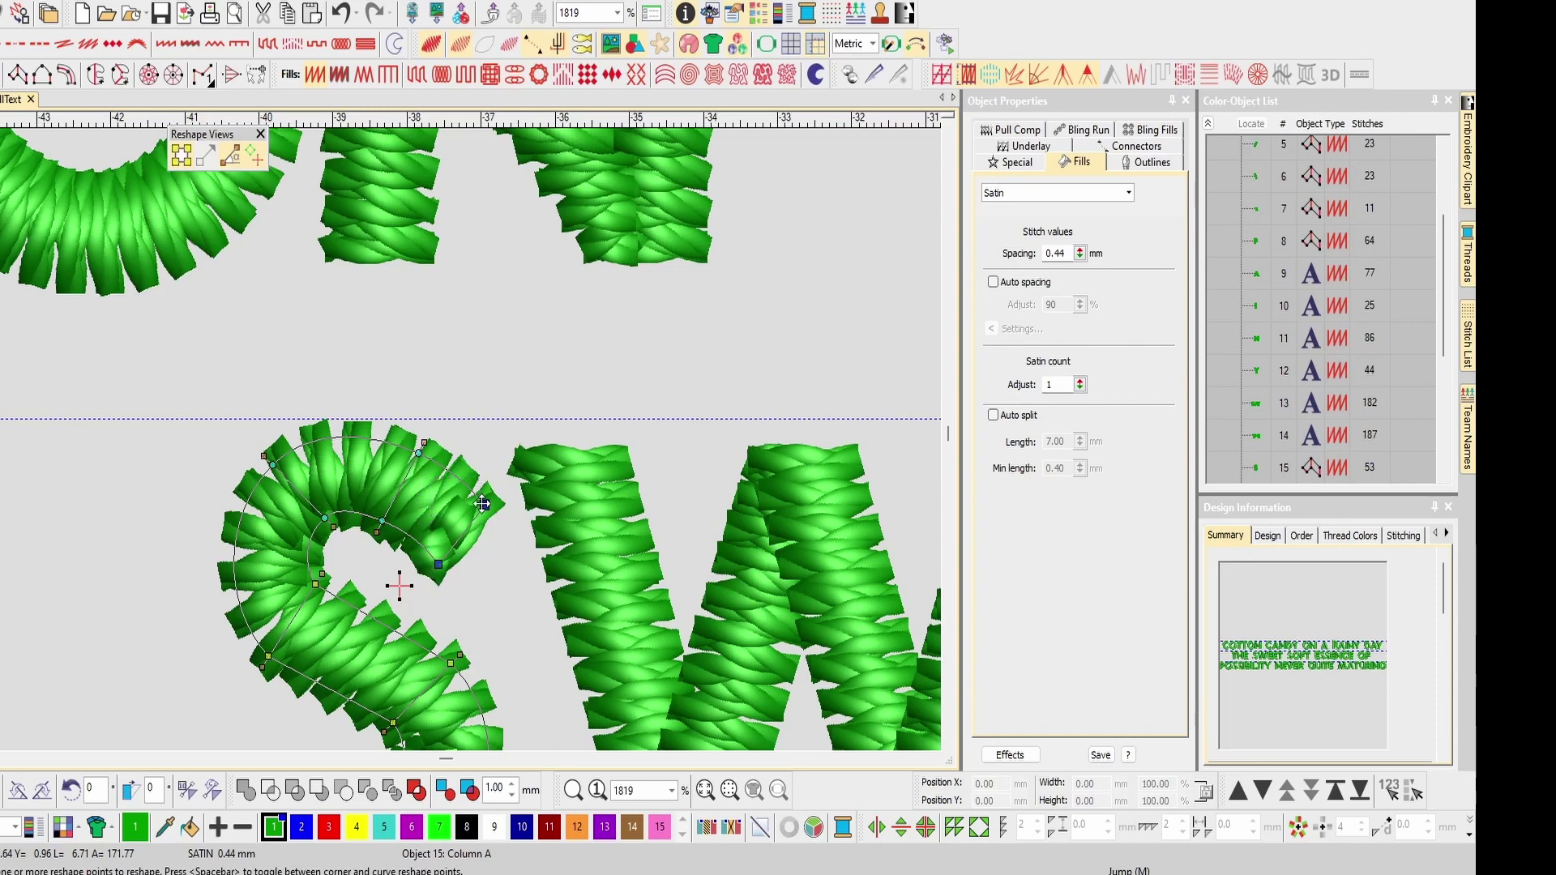
left_click(484, 504, "ctrl")
left_click_drag(484, 506, 497, 479)
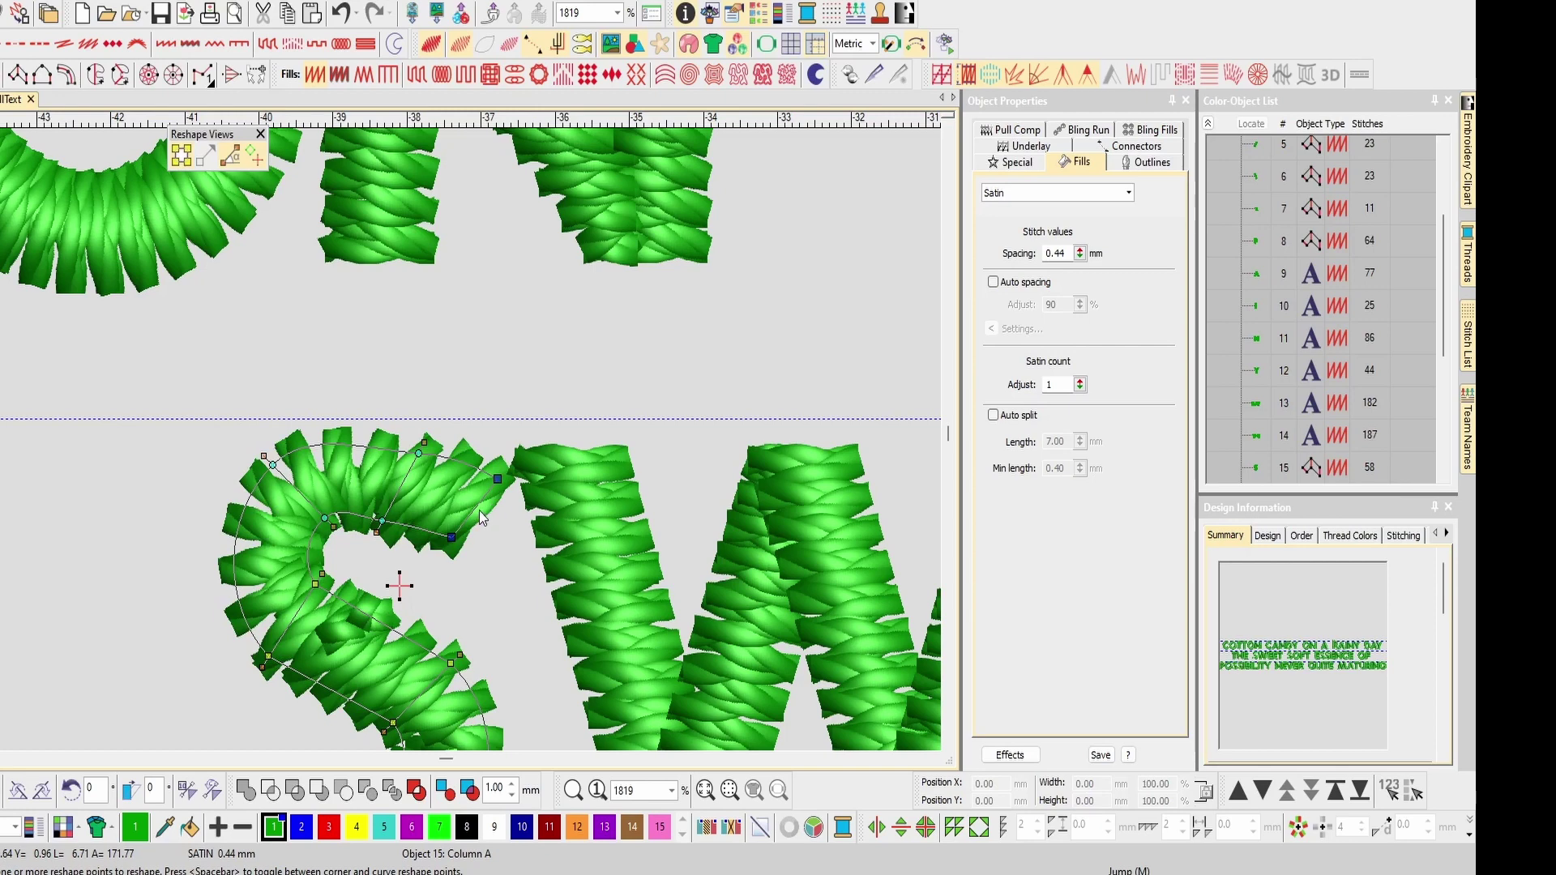
key("space")
scroll(478, 512, "down", 1)
scroll(469, 440, "down", 3)
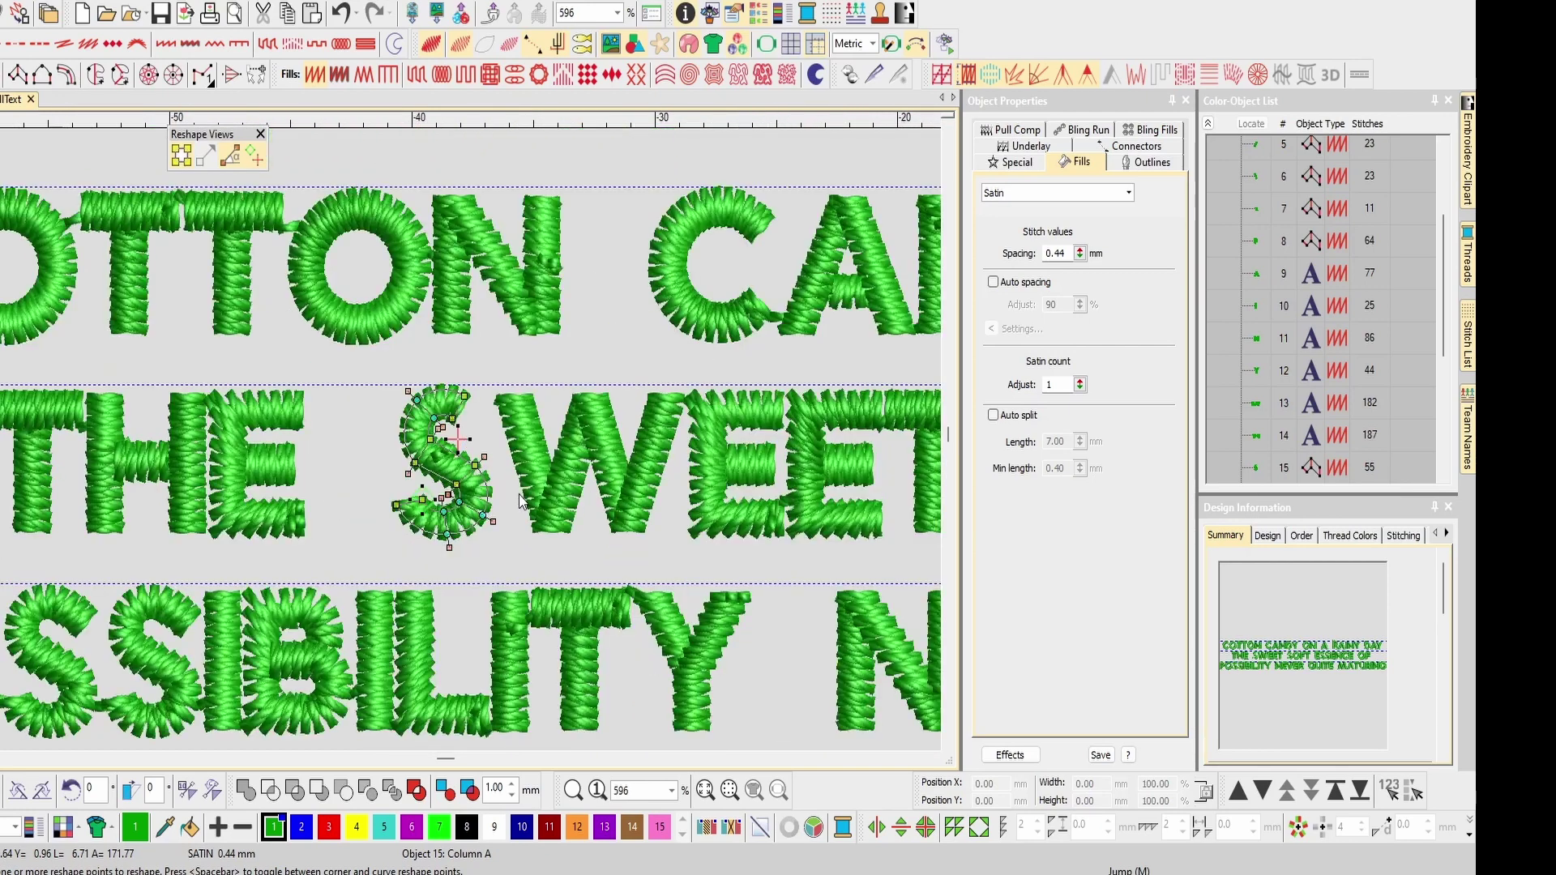
key("Escape")
key("Escape")
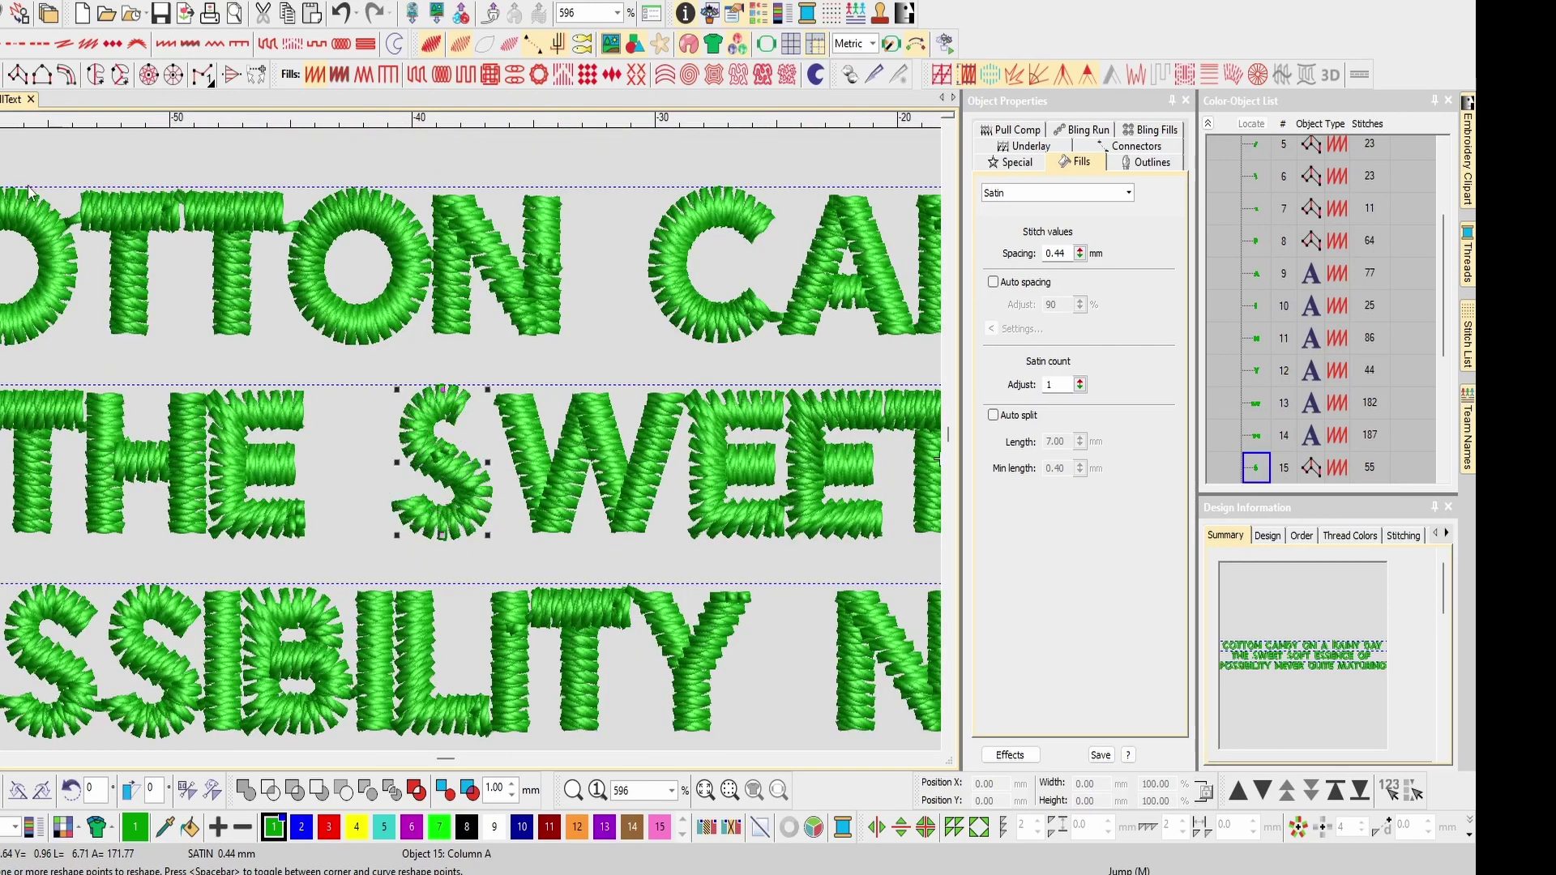
Check the lettering properties and the underlay settings of the word "CANDY".
left_click(439, 416)
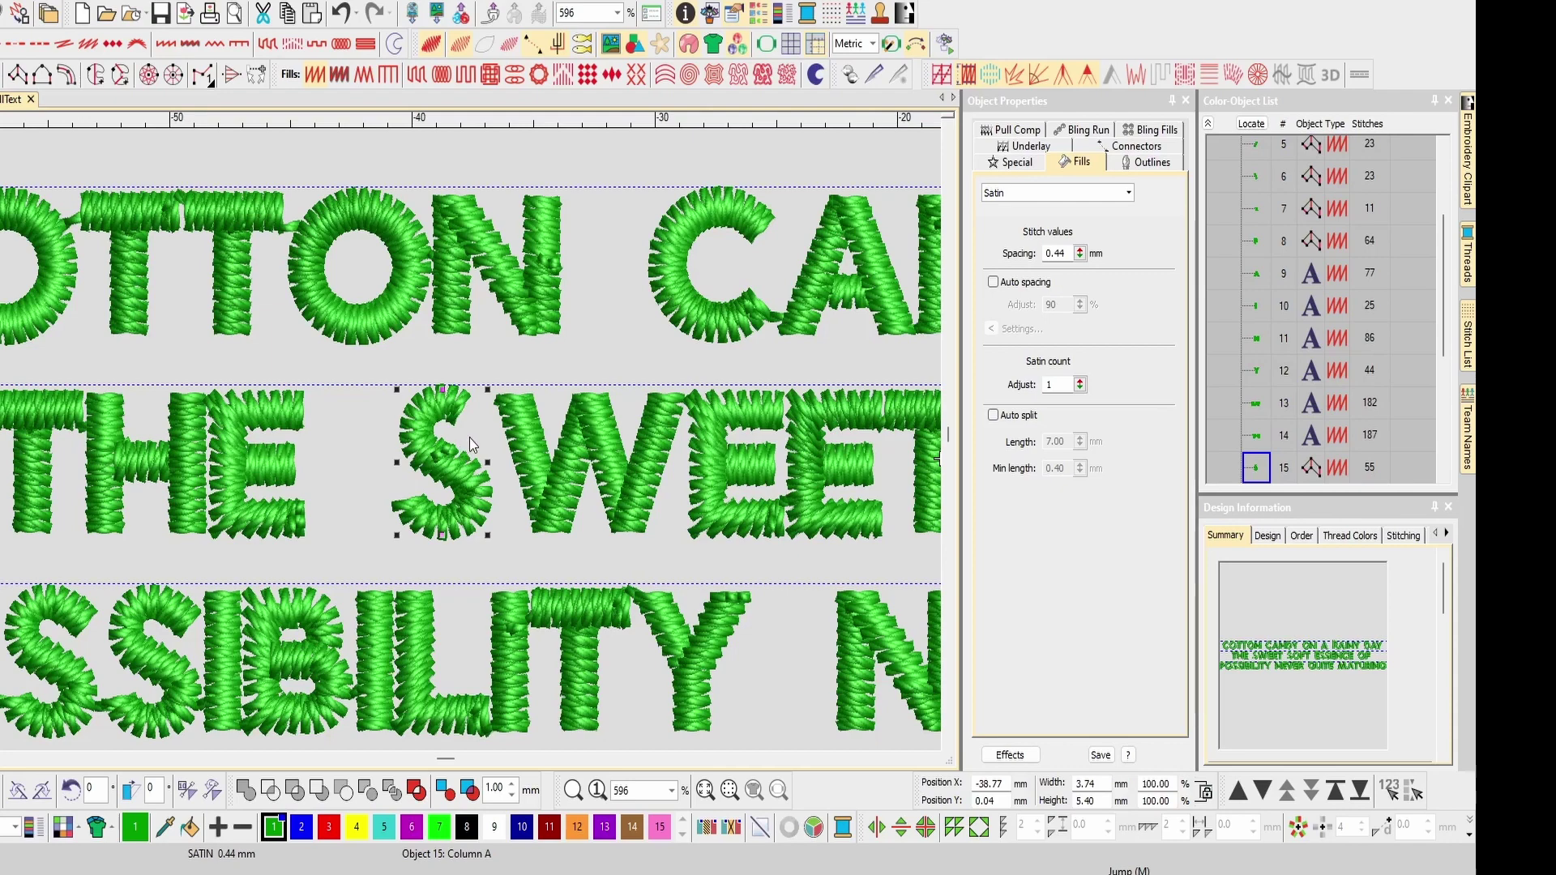
scroll(479, 427, "down", 3)
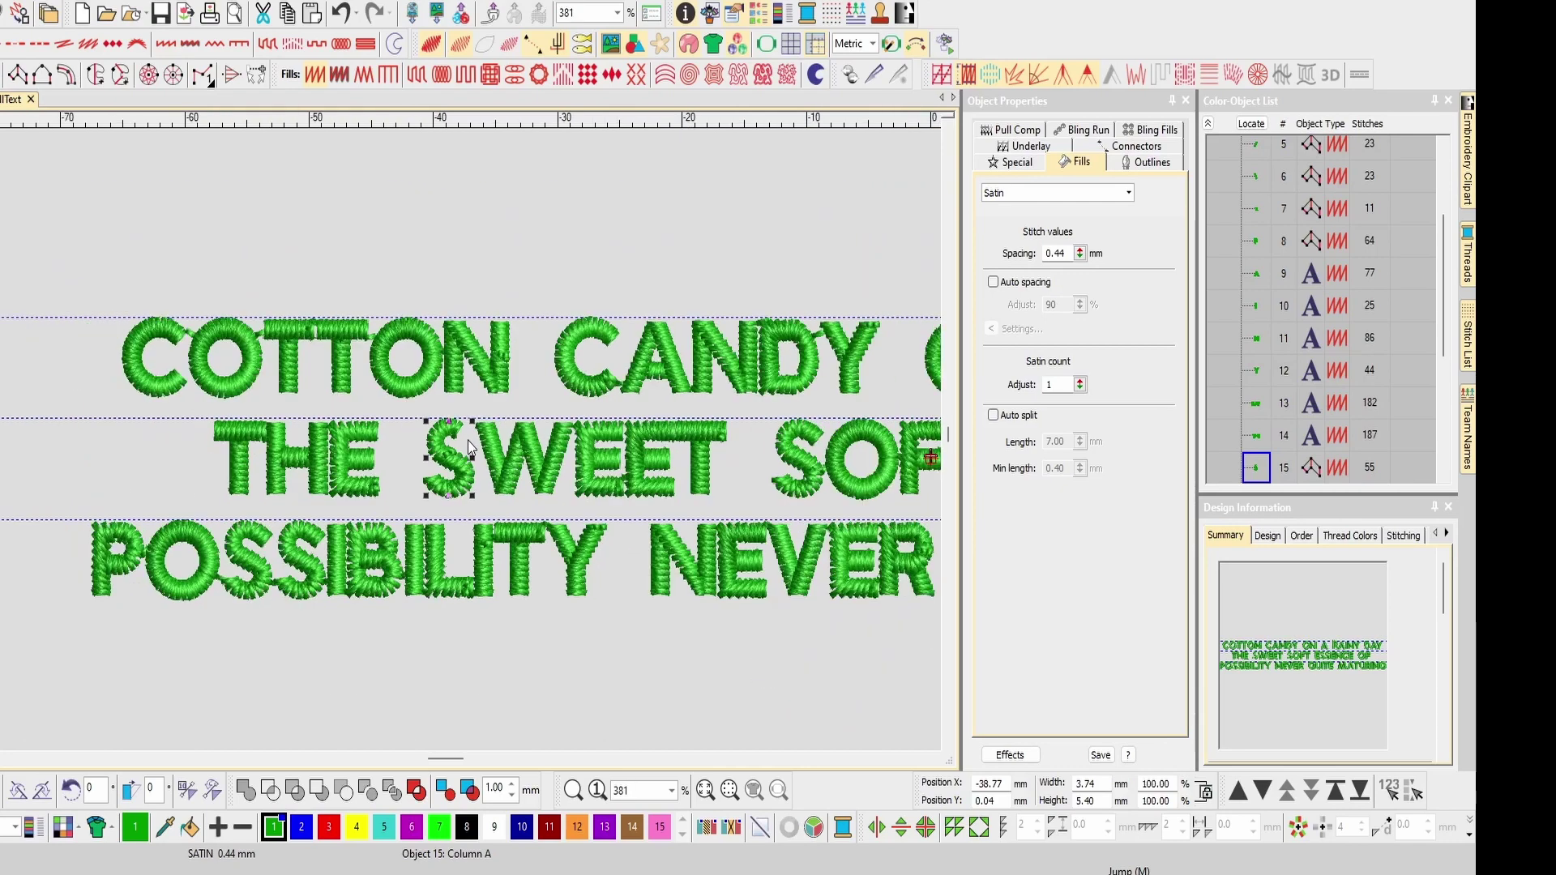
left_click(1014, 162)
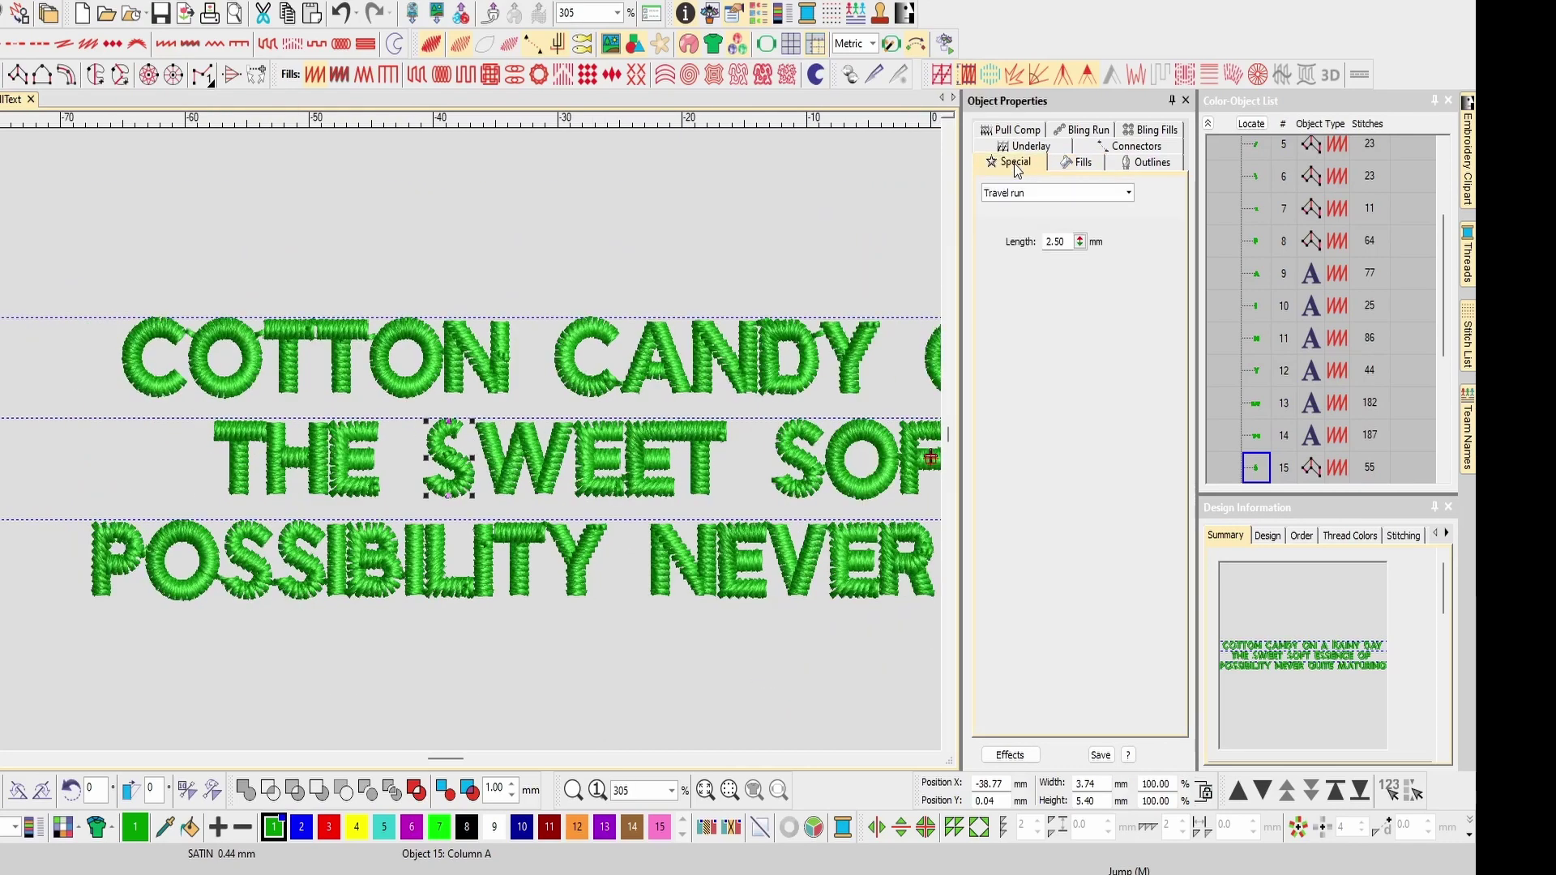
left_click(727, 359)
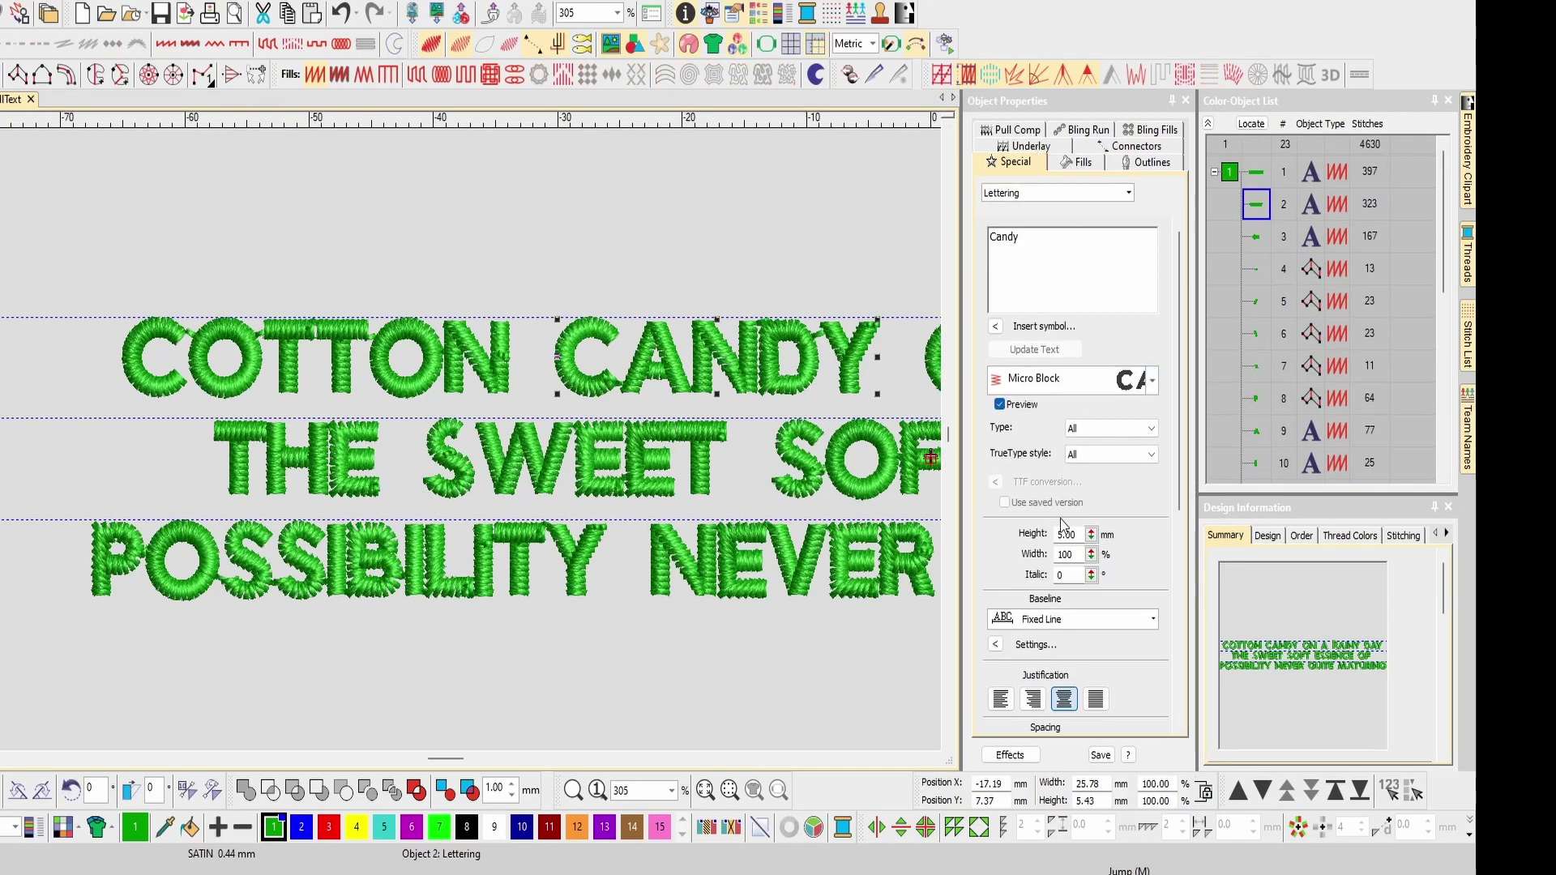
left_click(1037, 148)
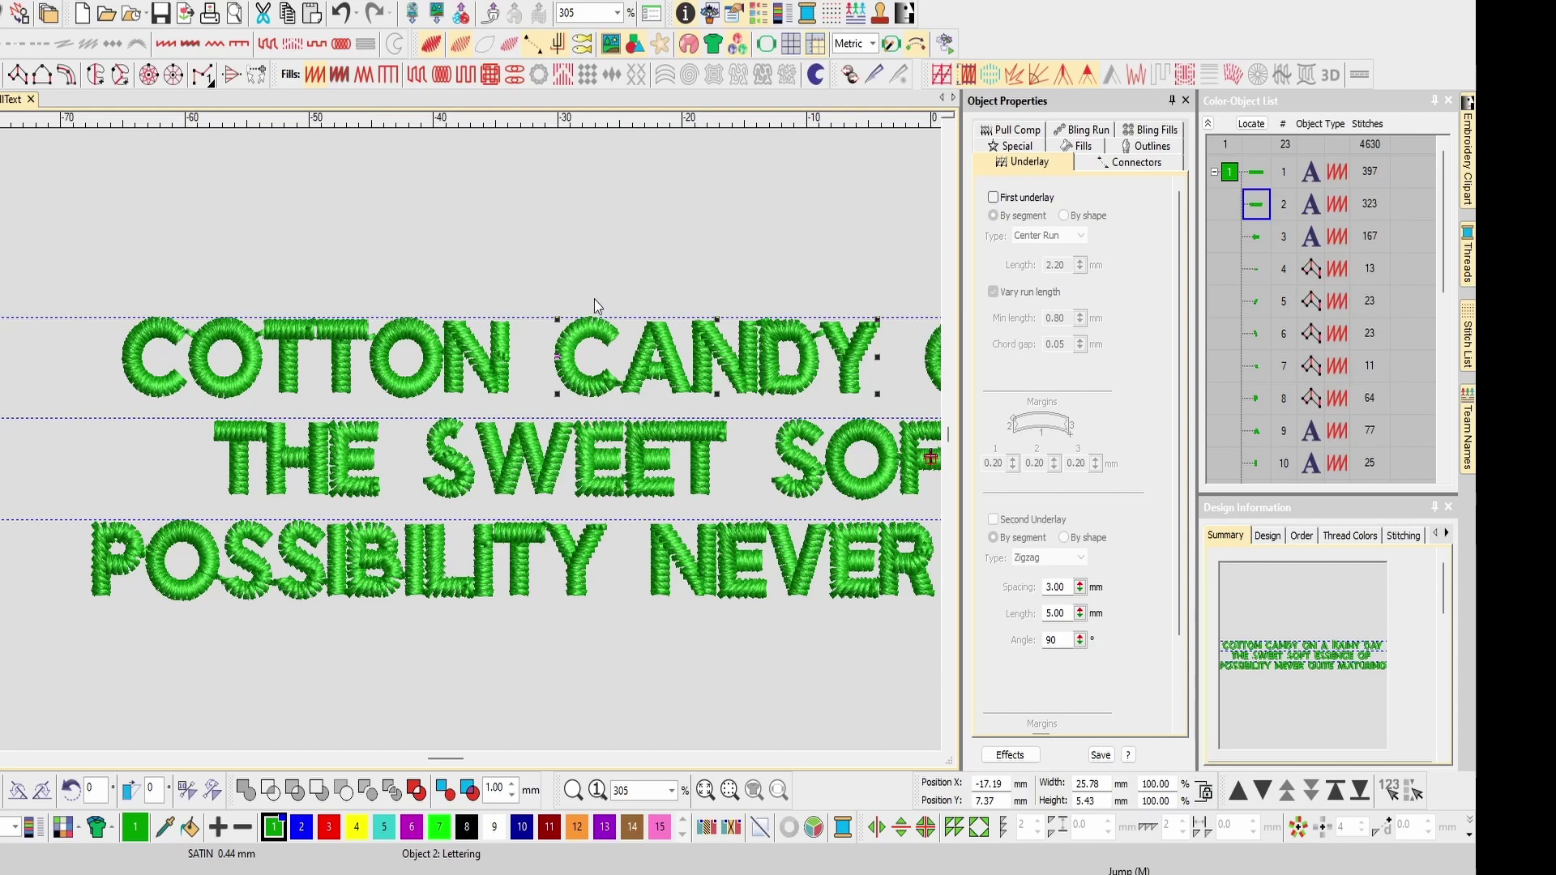
left_click(647, 365)
Break the third text line apart into words, and break "POSSIBILITY" apart into letters.
left_click(123, 558)
right_click(117, 563)
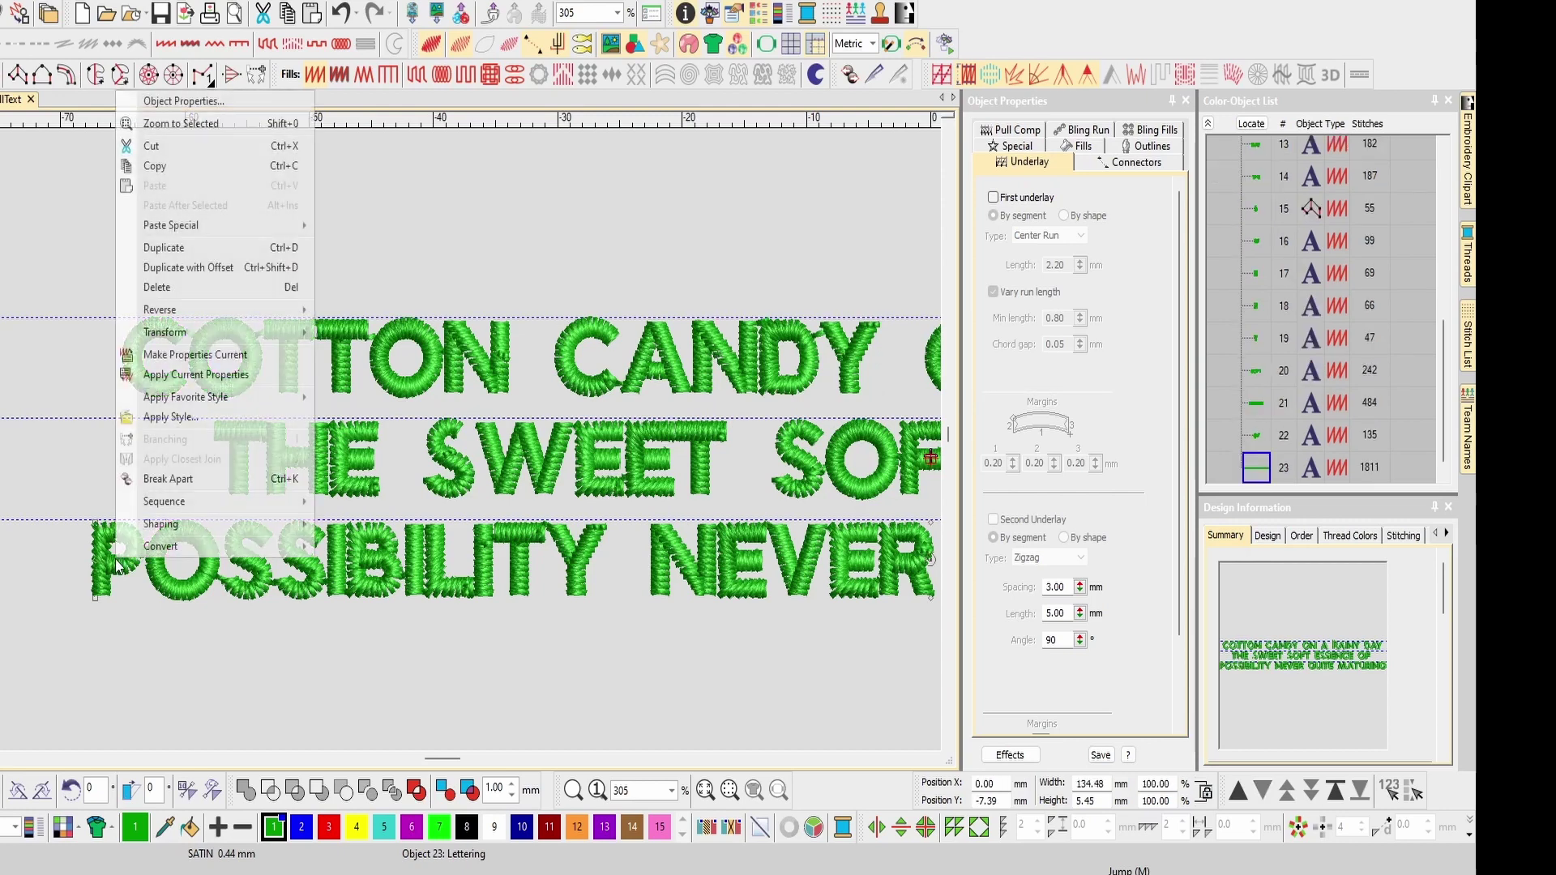
left_click(268, 479)
right_click(132, 559)
left_click(267, 478)
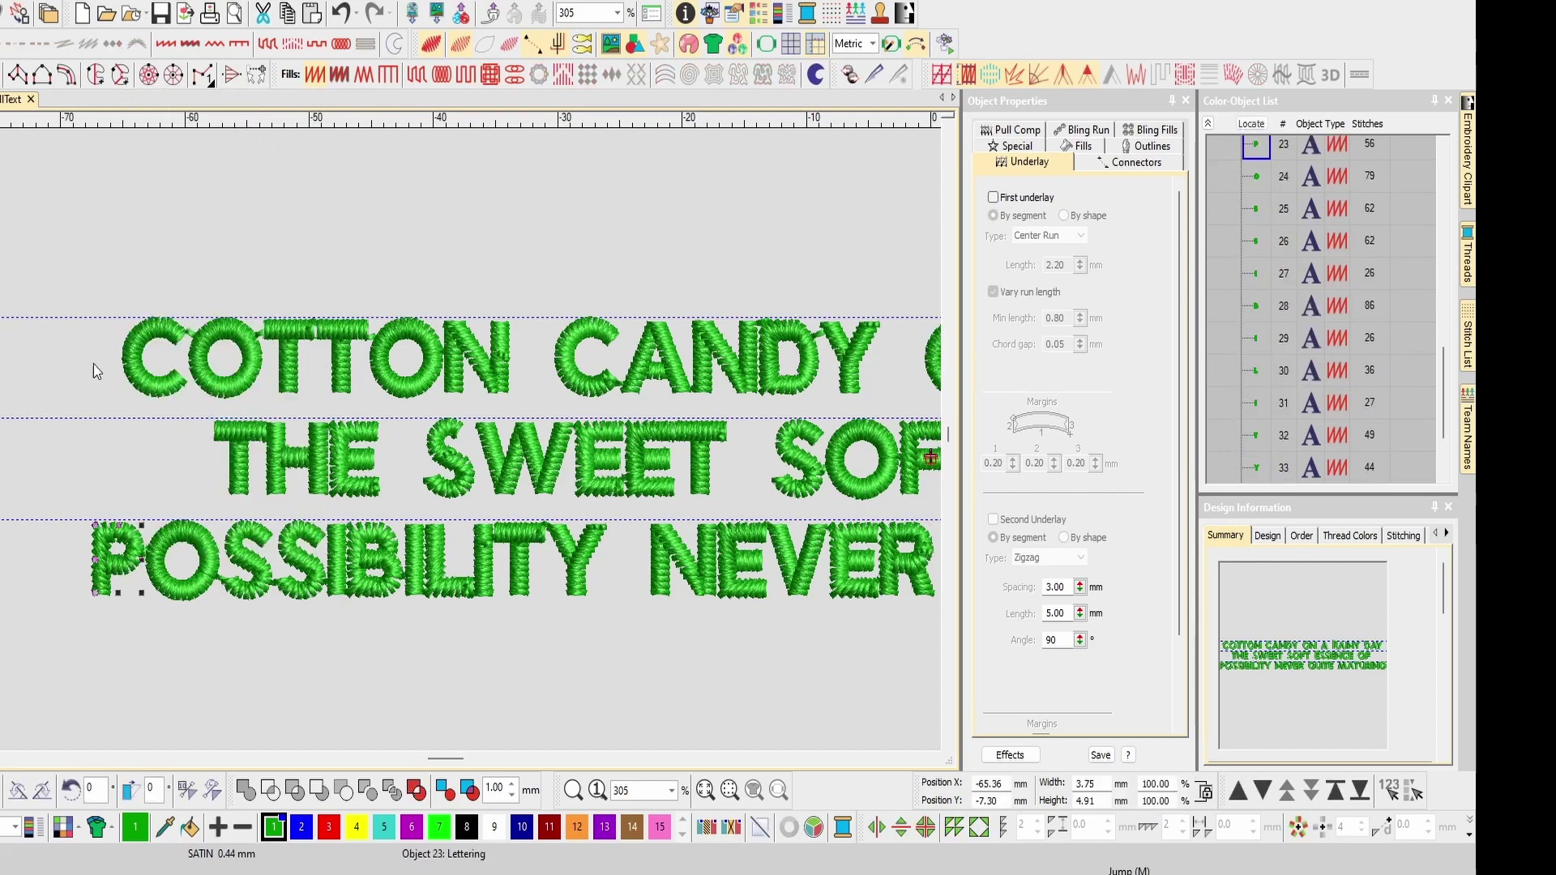
key("h")
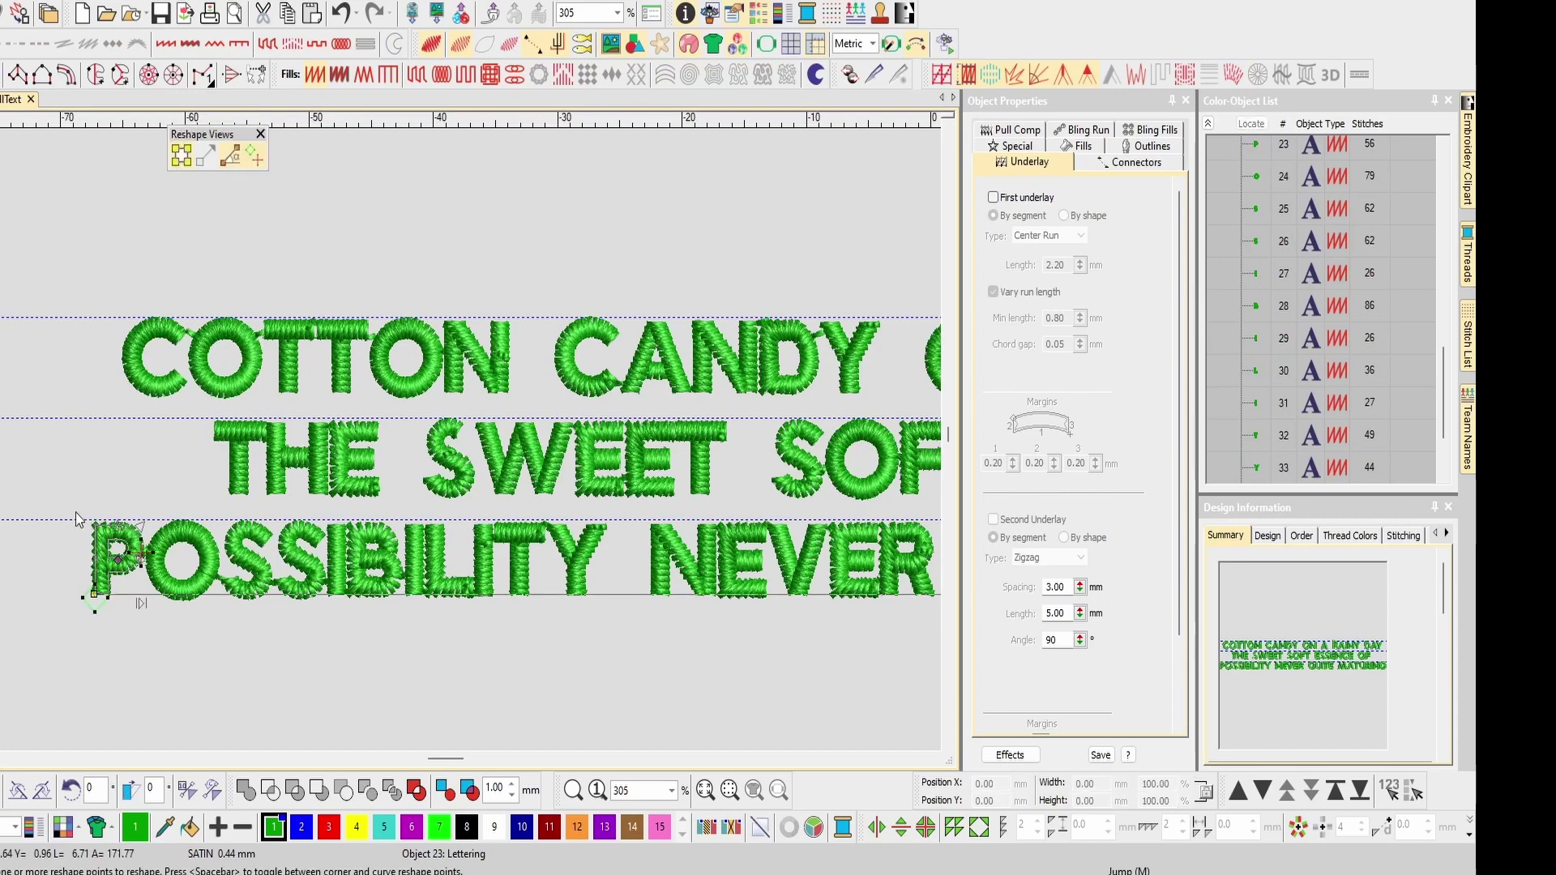
scroll(77, 512, "up", 8)
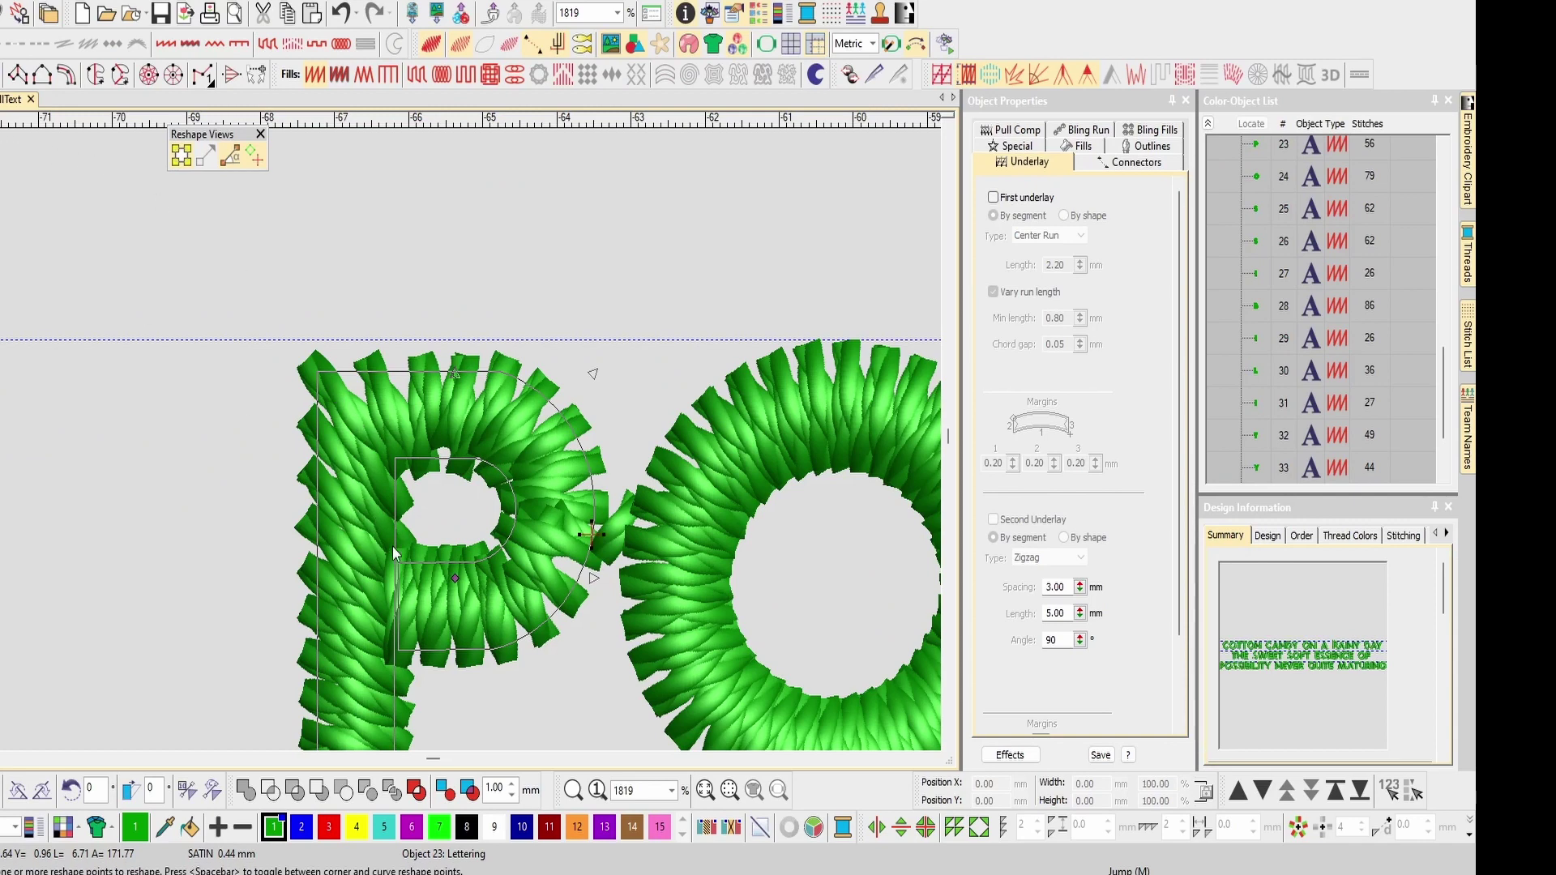
key("Escape")
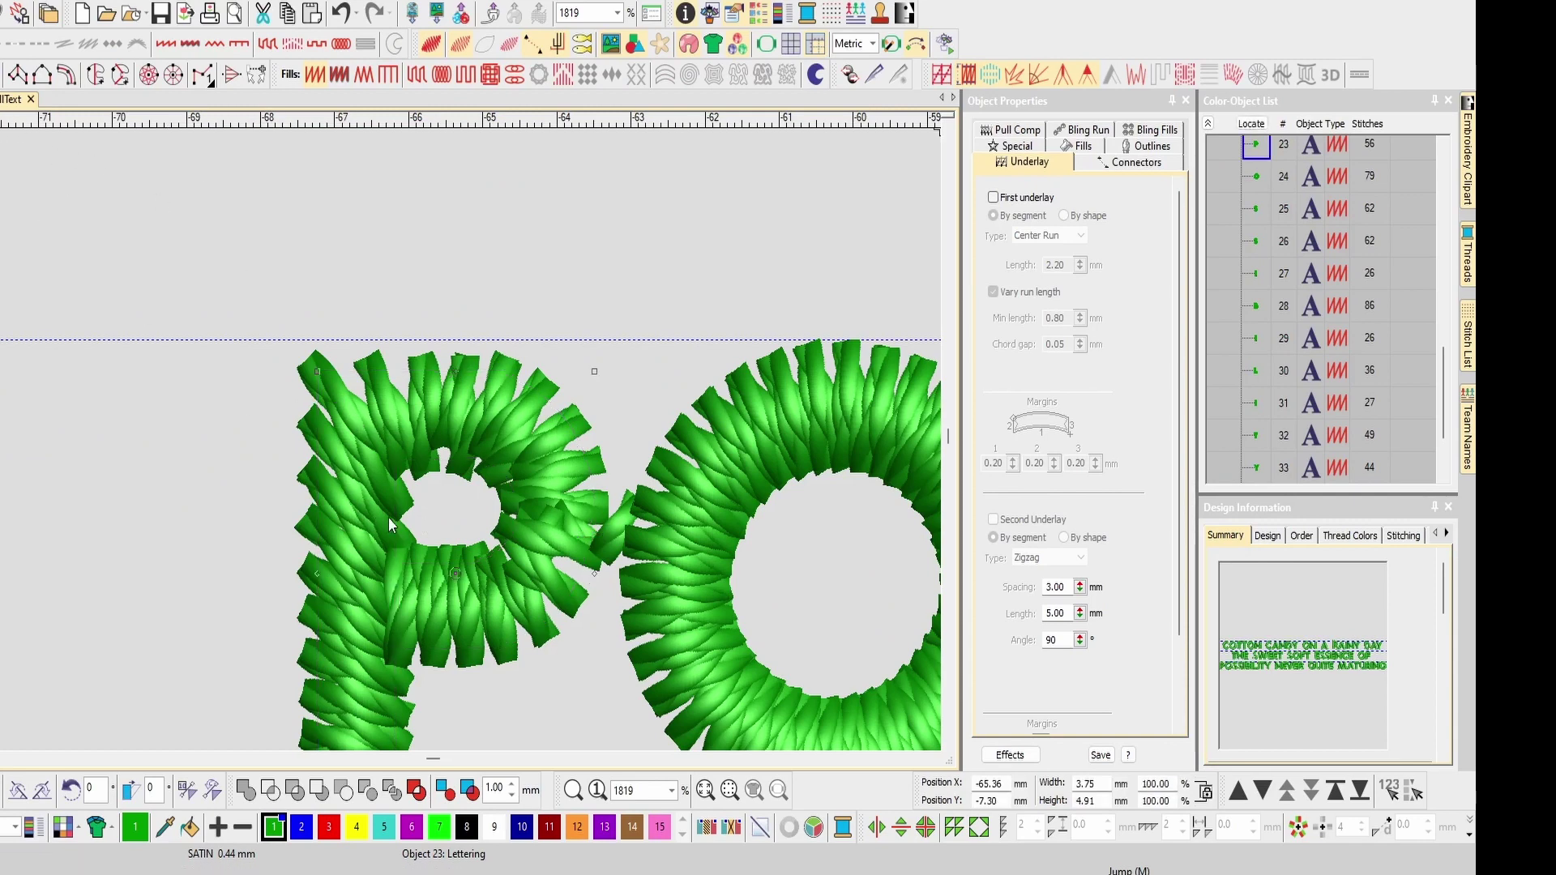
Break the "P" of "POSSIBILITY" into column objects, and raise the outer and inner top points of its bowl.
right_click(387, 517)
left_click(423, 438)
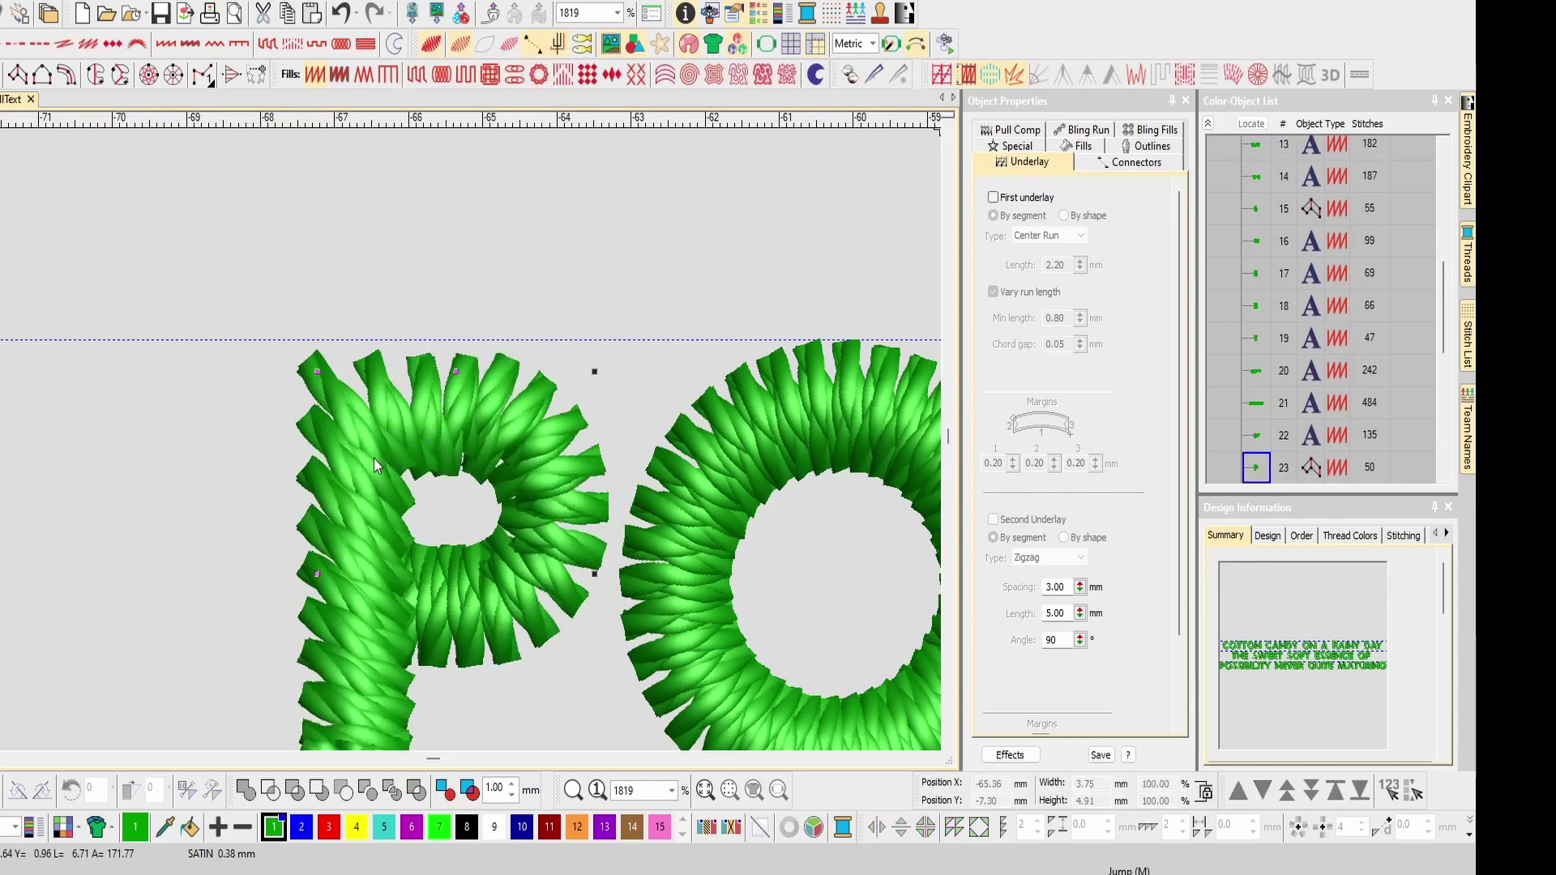
key("h")
left_click_drag(271, 306, 497, 342)
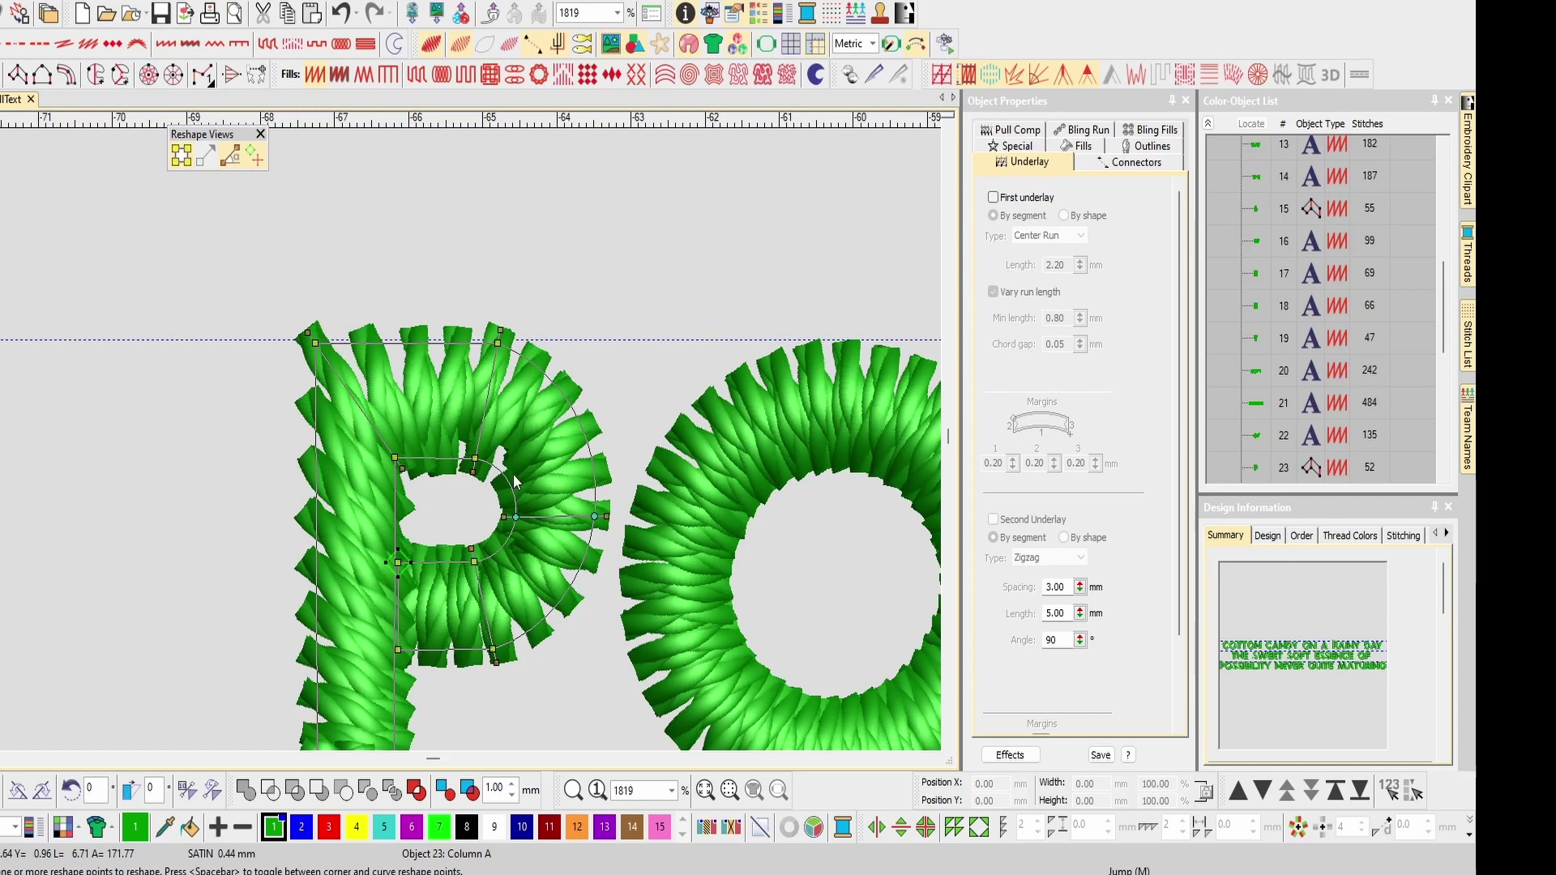
left_click_drag(508, 455, 382, 441)
left_click_drag(476, 459, 478, 436)
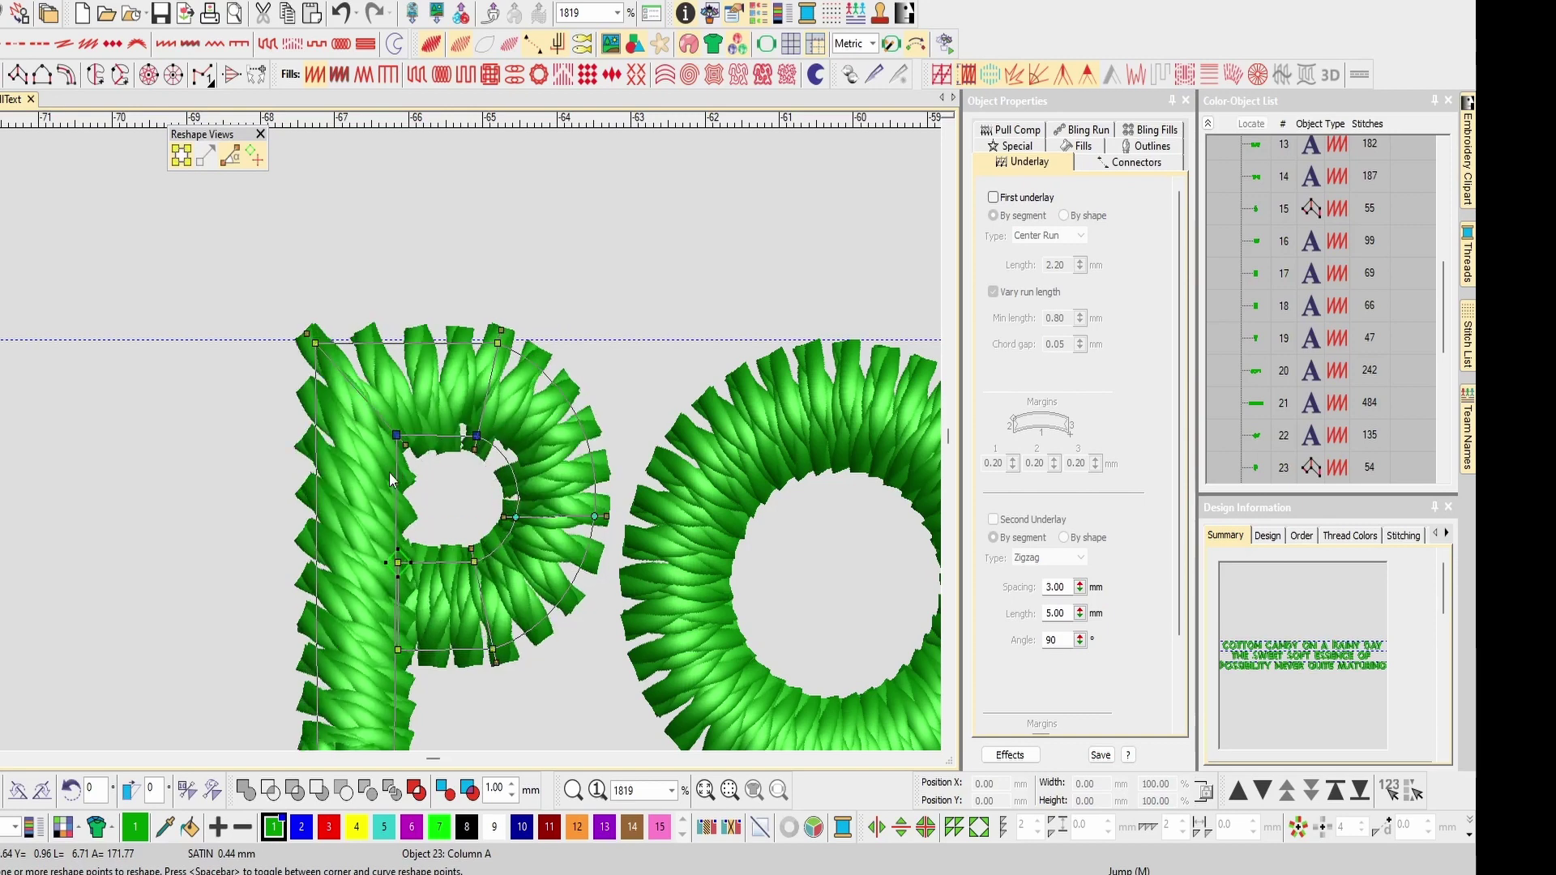
Finish reshaping the "P" and break the "B" of "POSSIBILITY" apart into column objects.
scroll(471, 509, "down", 3)
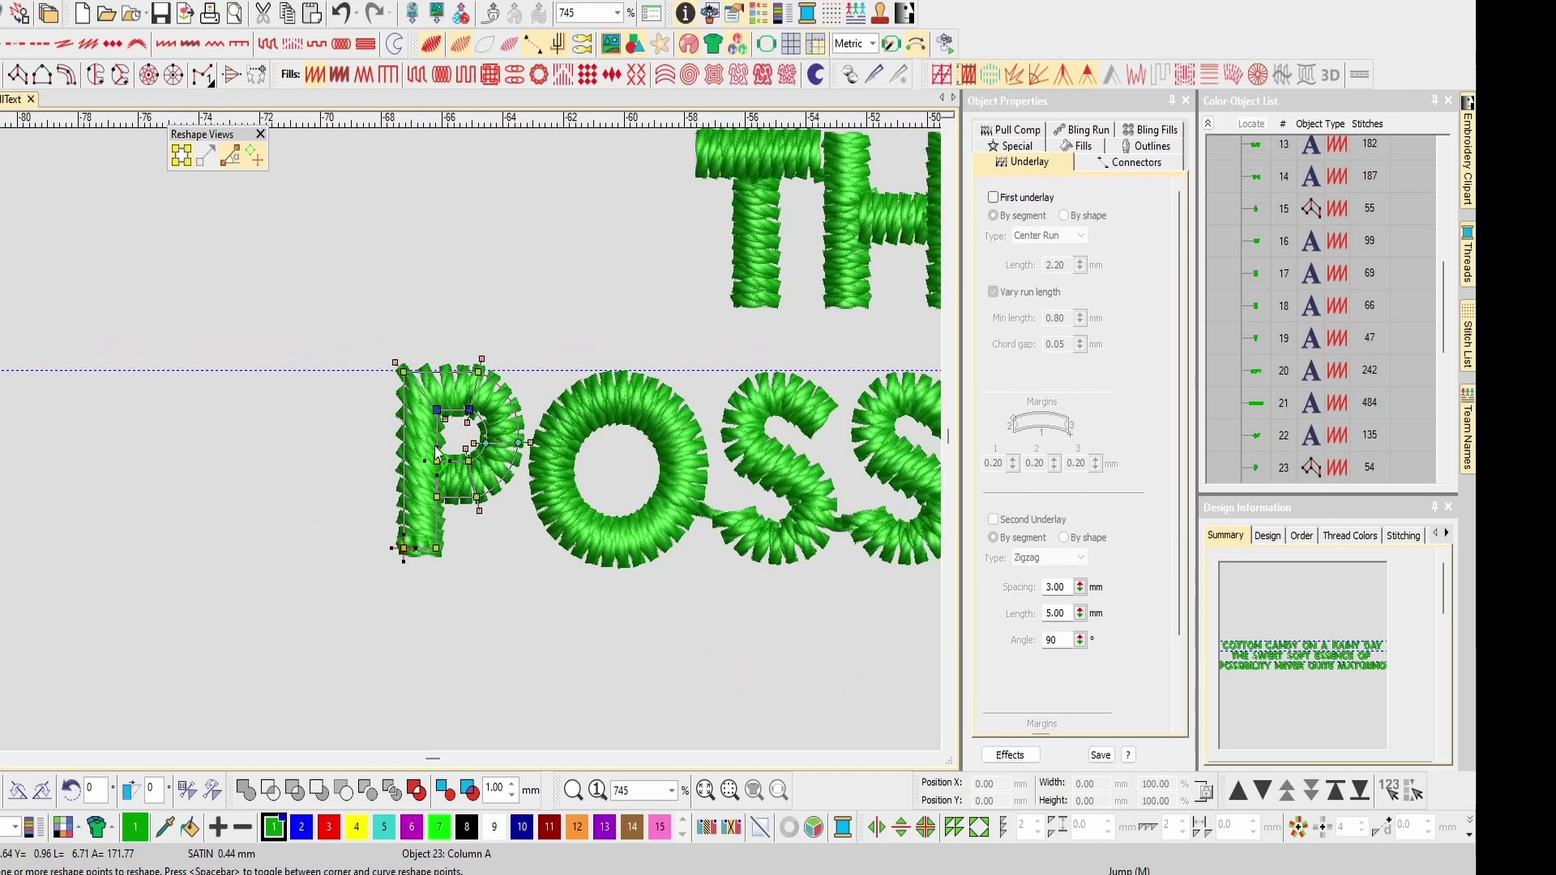
key("Escape")
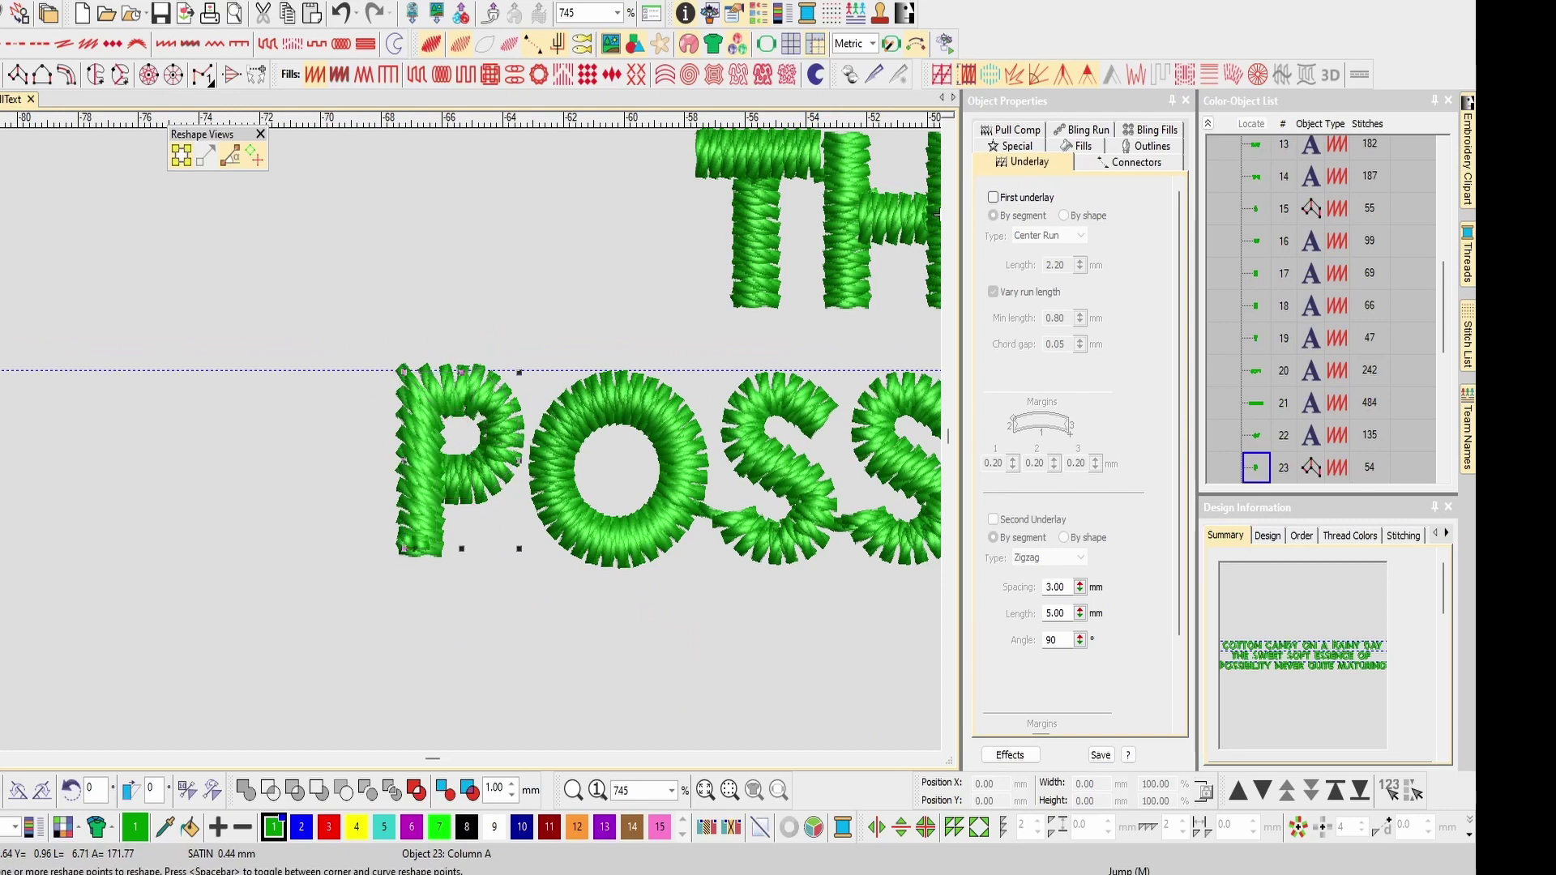
scroll(483, 472, "down", 4)
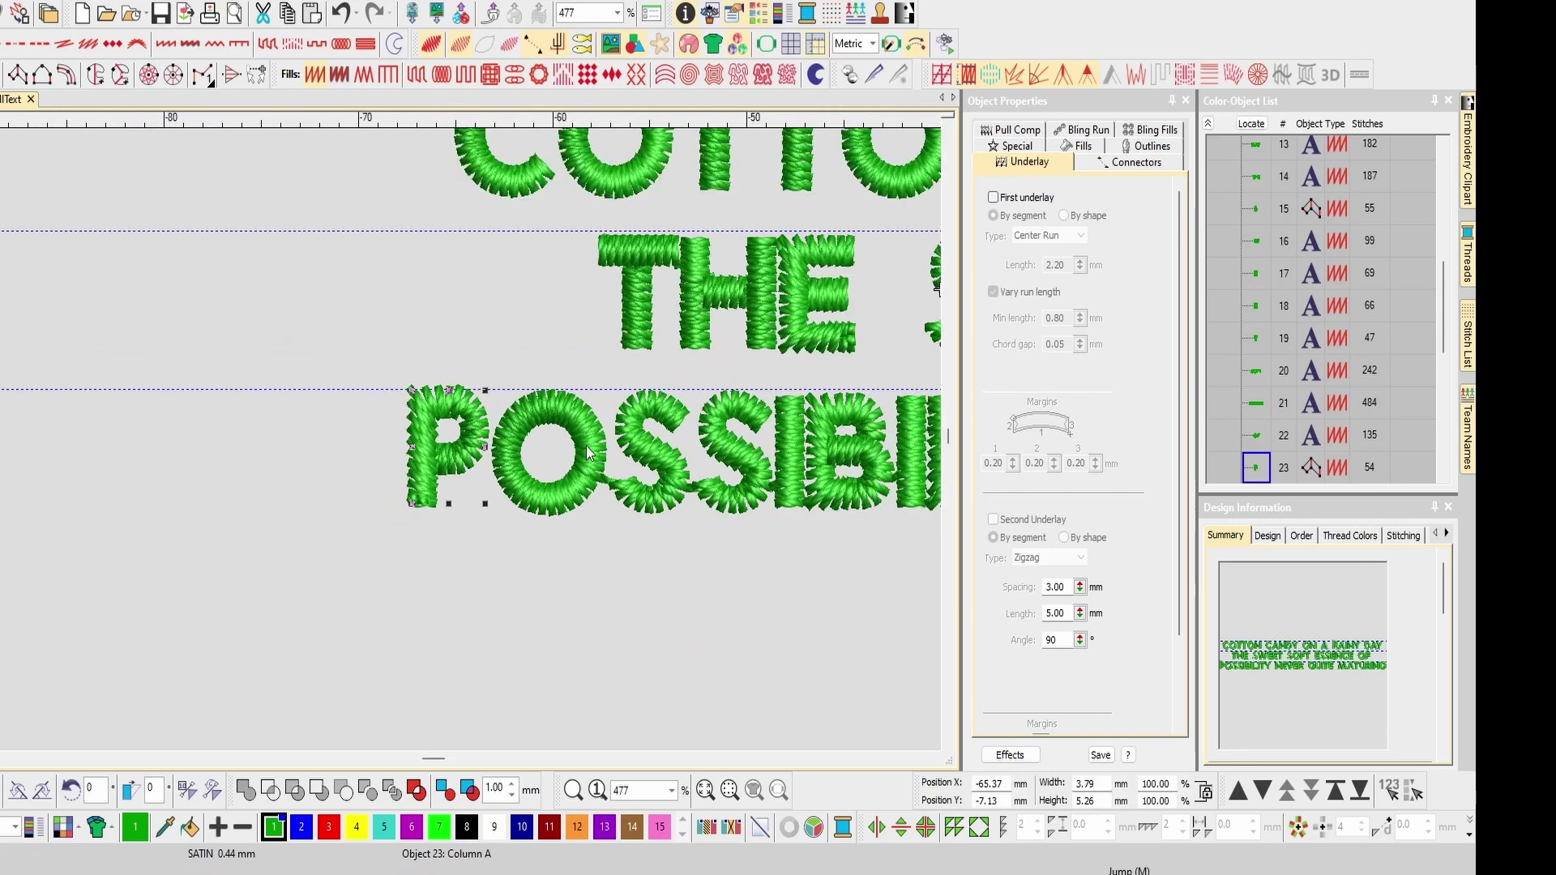
scroll(648, 458, "up", 7)
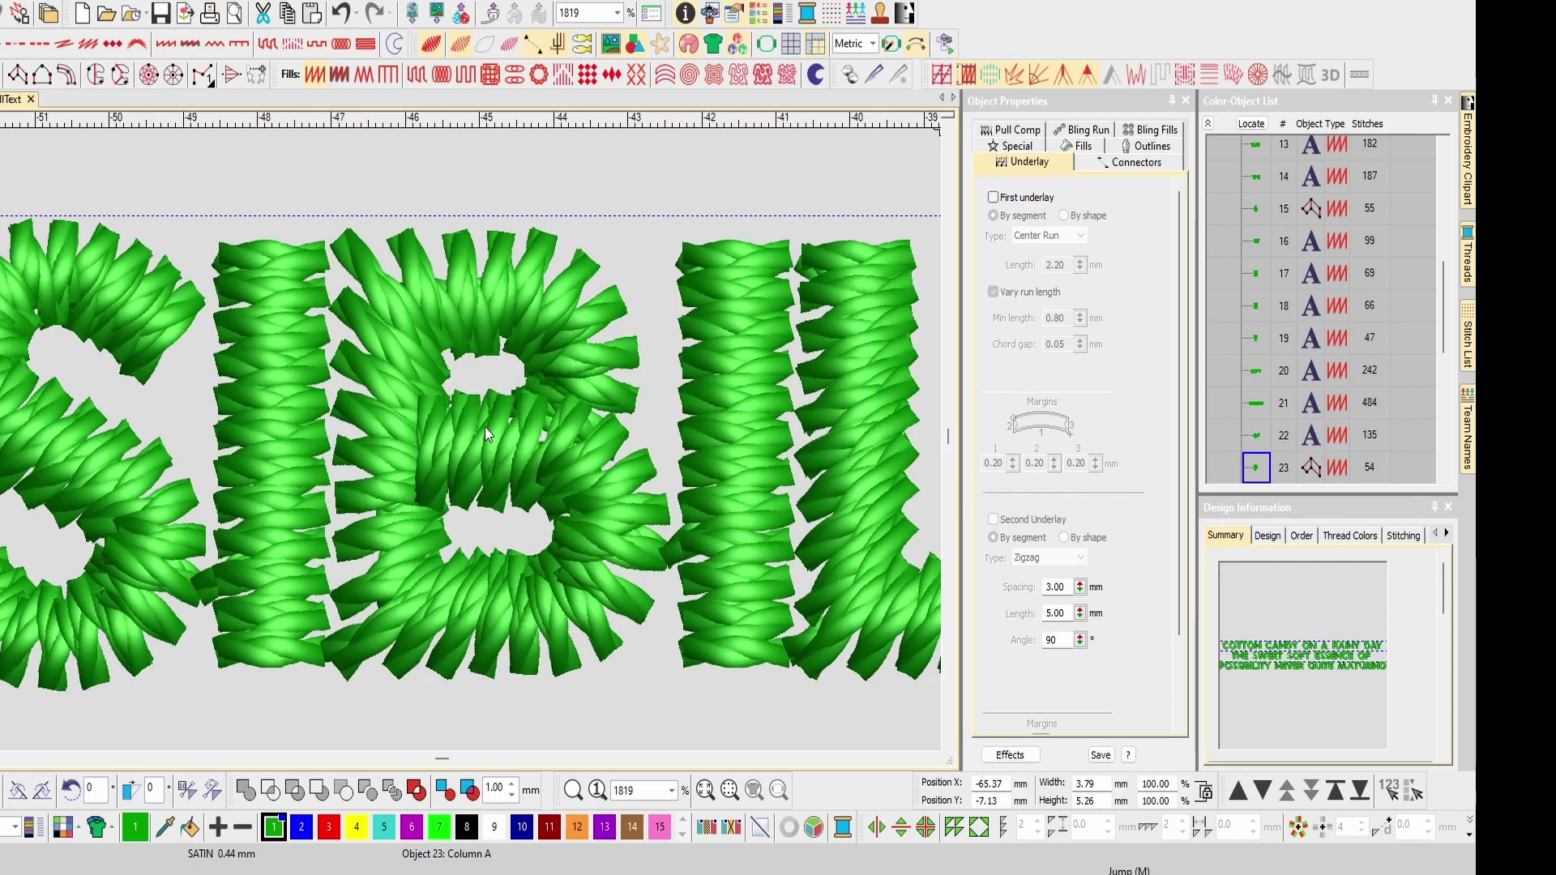
right_click(484, 428)
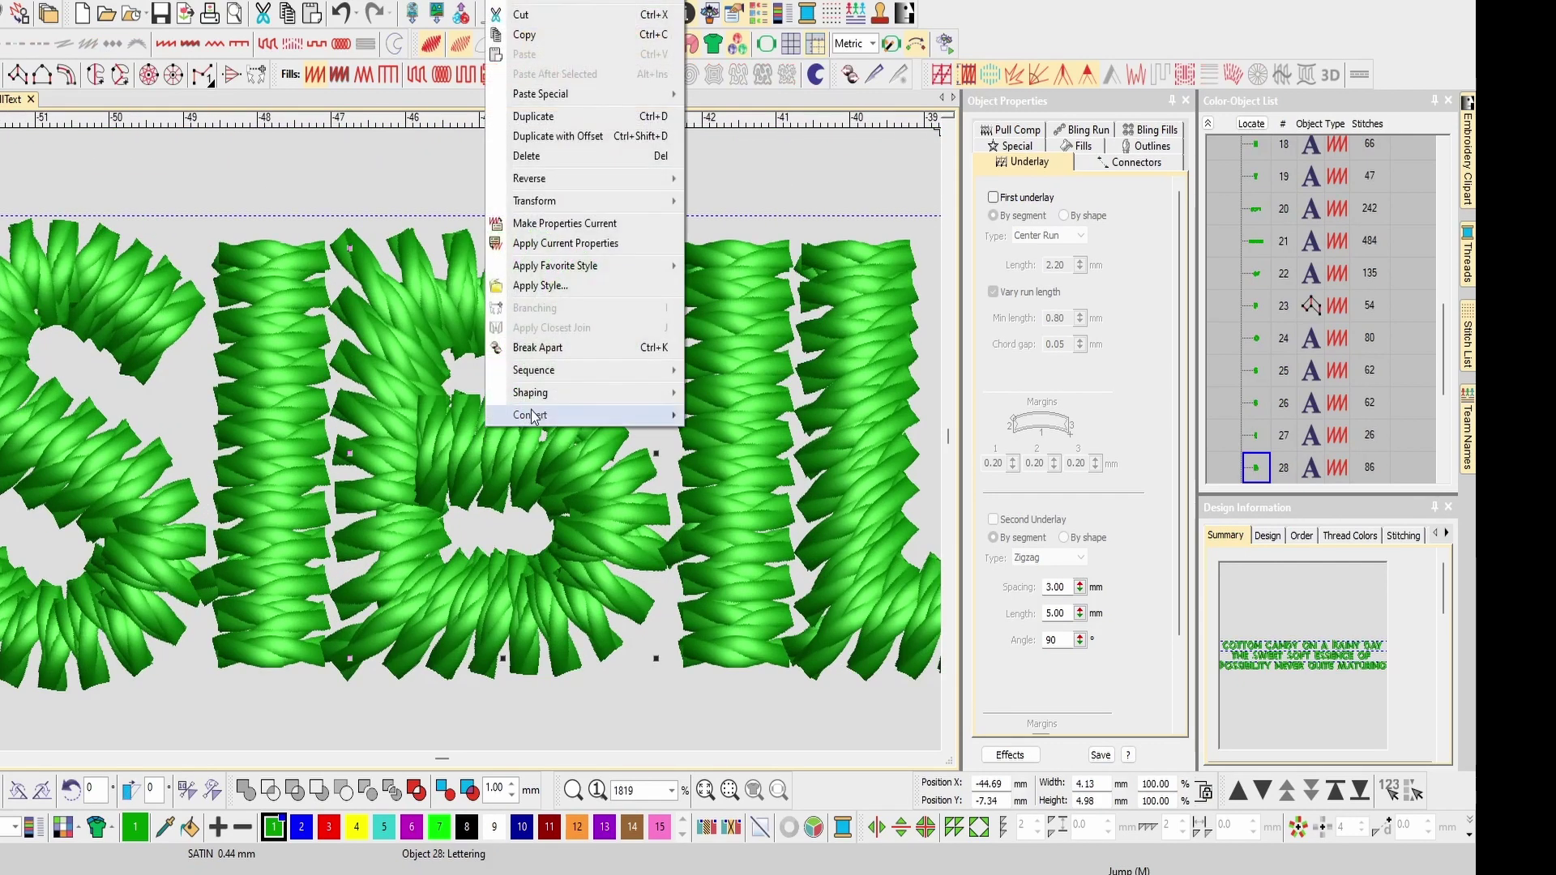
left_click(543, 347)
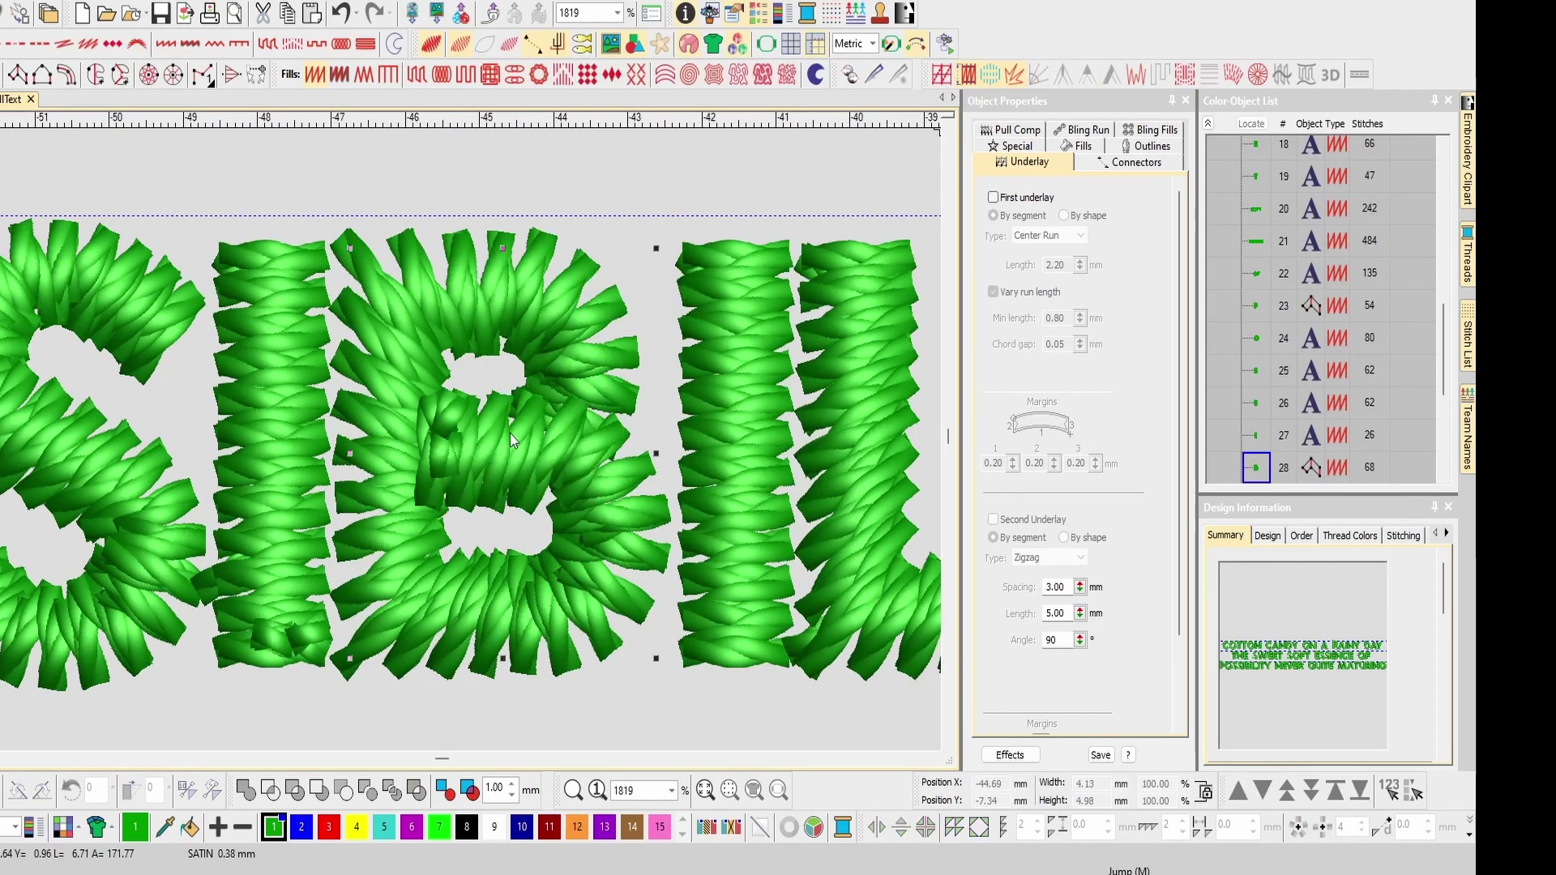
Reshape the "B" by raising the outer top points to the guide line and moving the upper opening's top points up.
key("h")
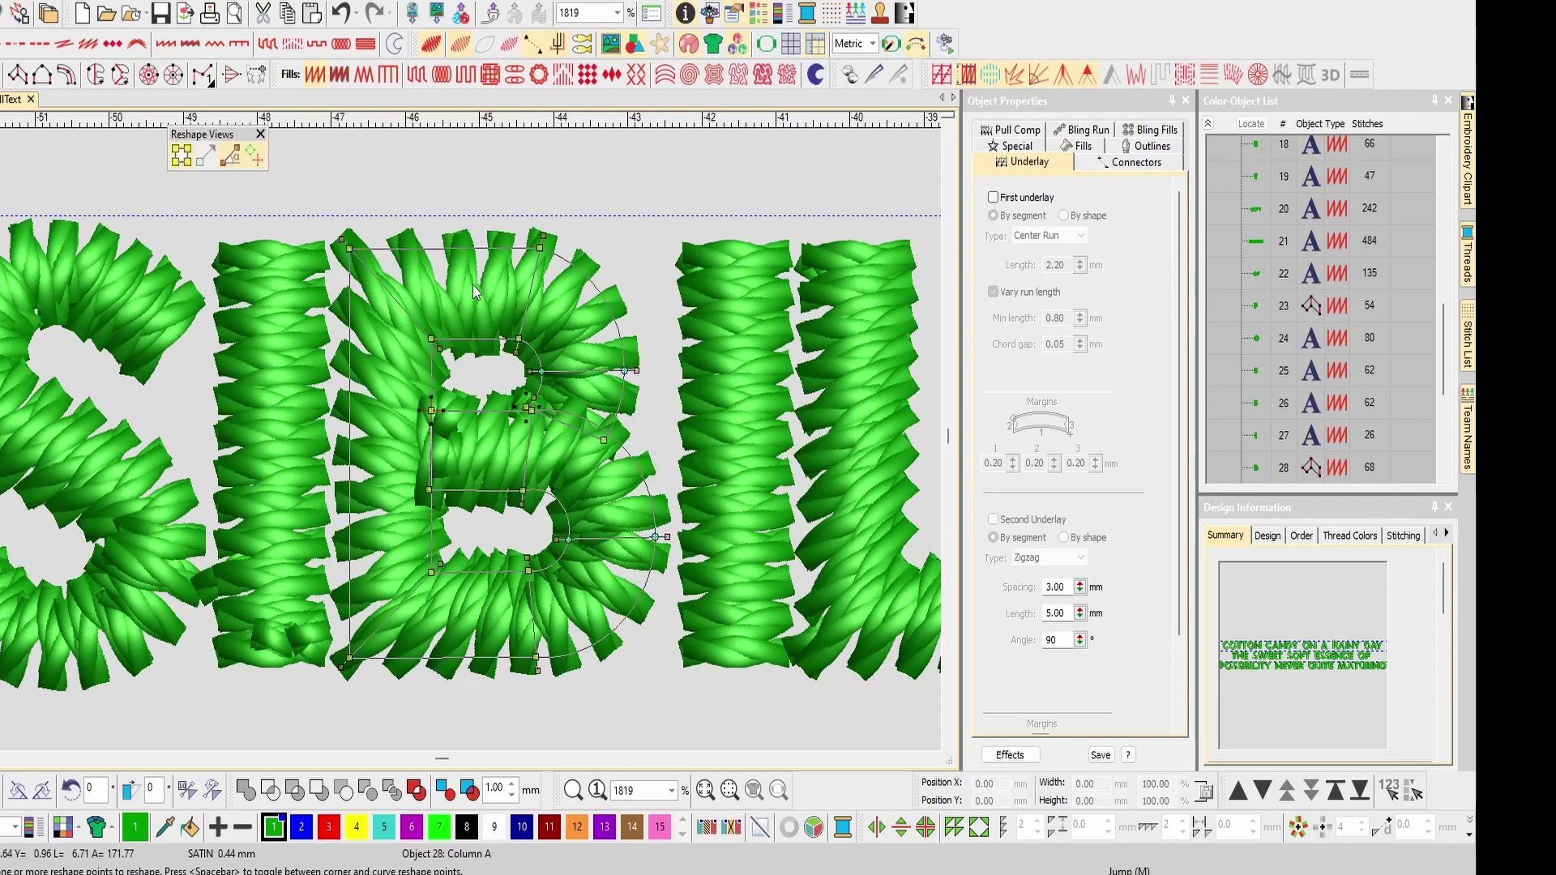
left_click(349, 248)
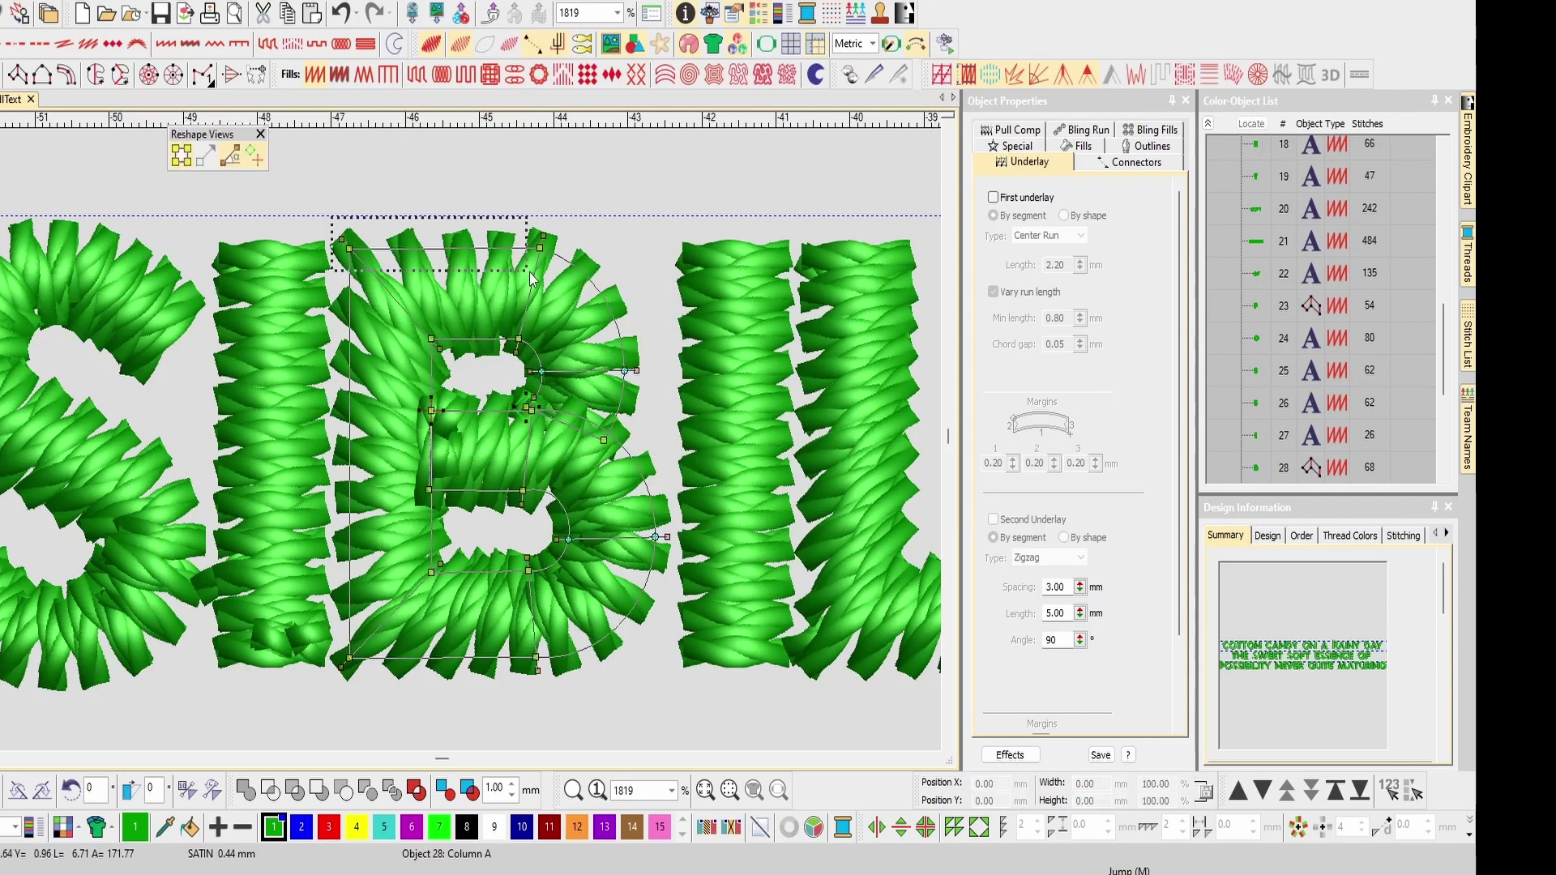
left_click_drag(540, 247, 544, 217)
left_click_drag(417, 310, 520, 309)
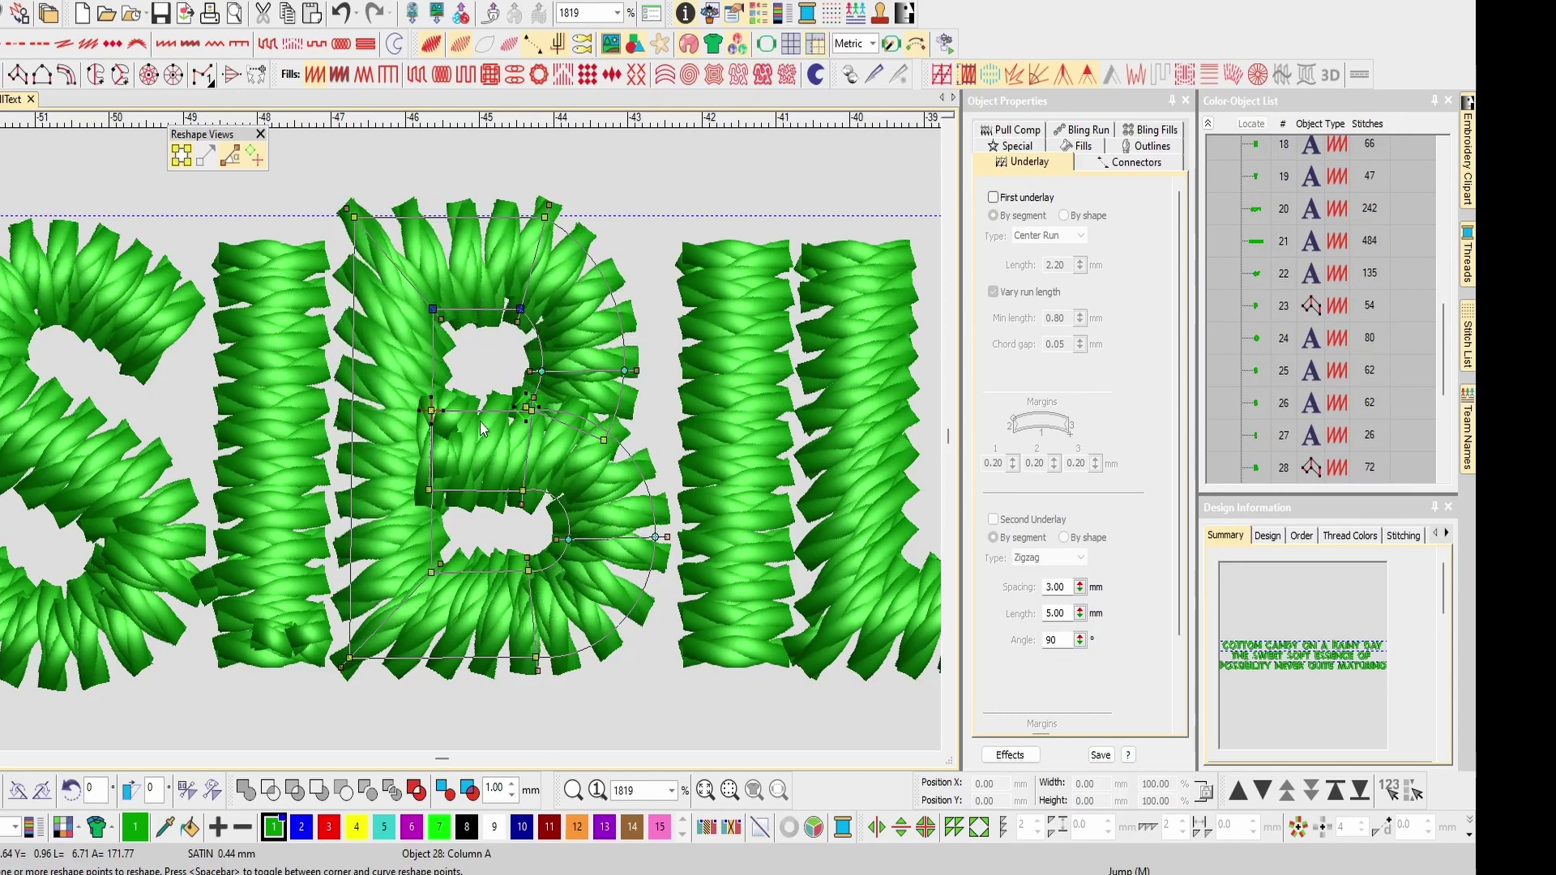
Raise the lower edge points of the "B"'s middle bar, and move the upper opening's top points slightly higher.
left_click_drag(463, 498, 419, 482)
left_click_drag(523, 489, 511, 463)
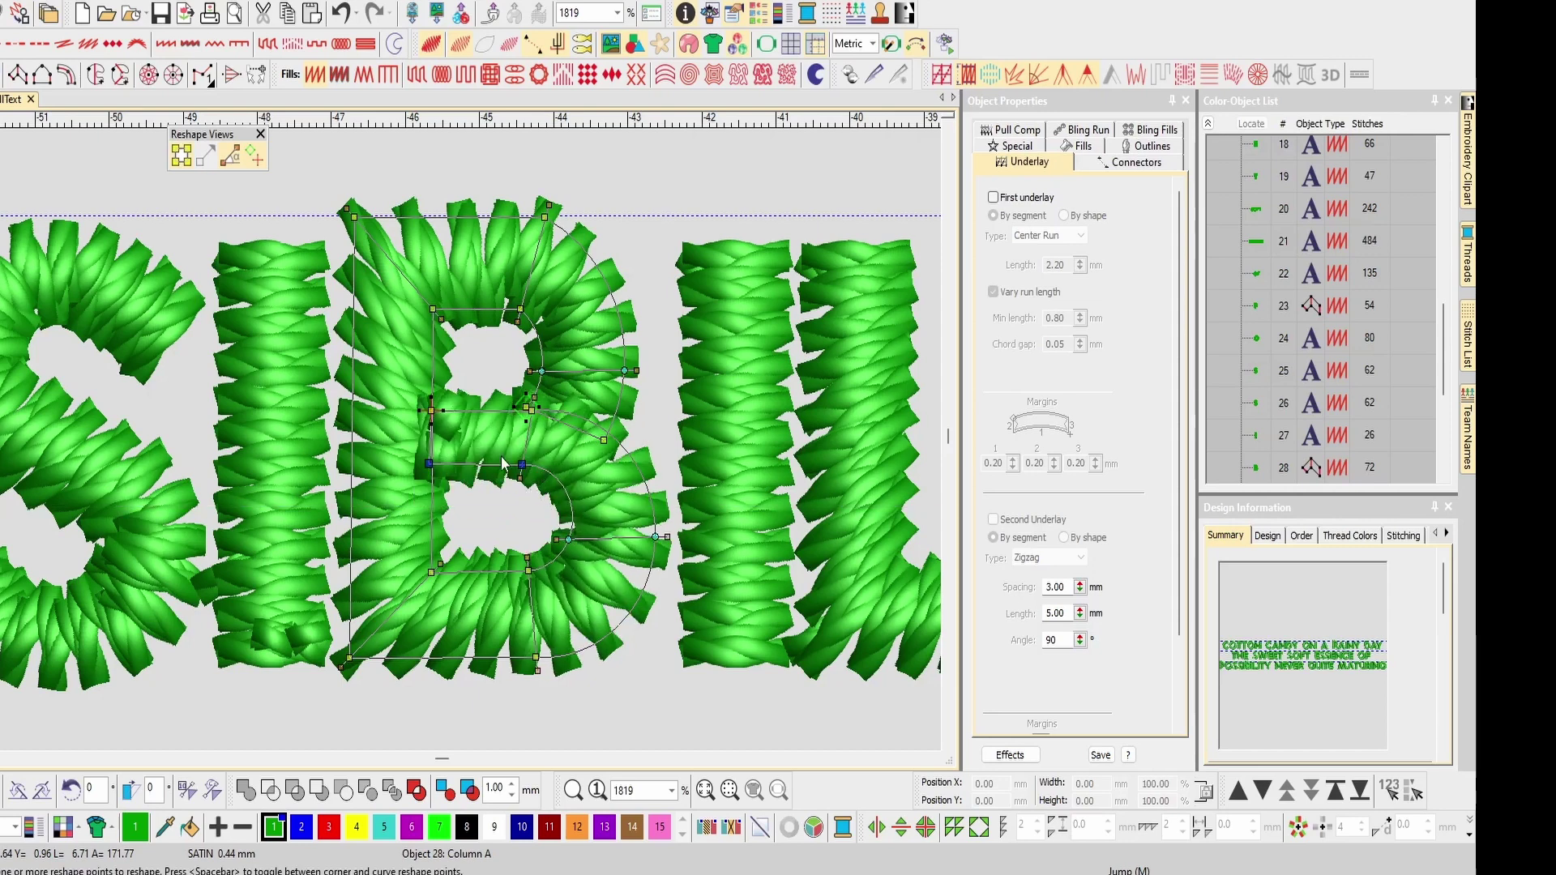
left_click_drag(523, 463, 531, 455)
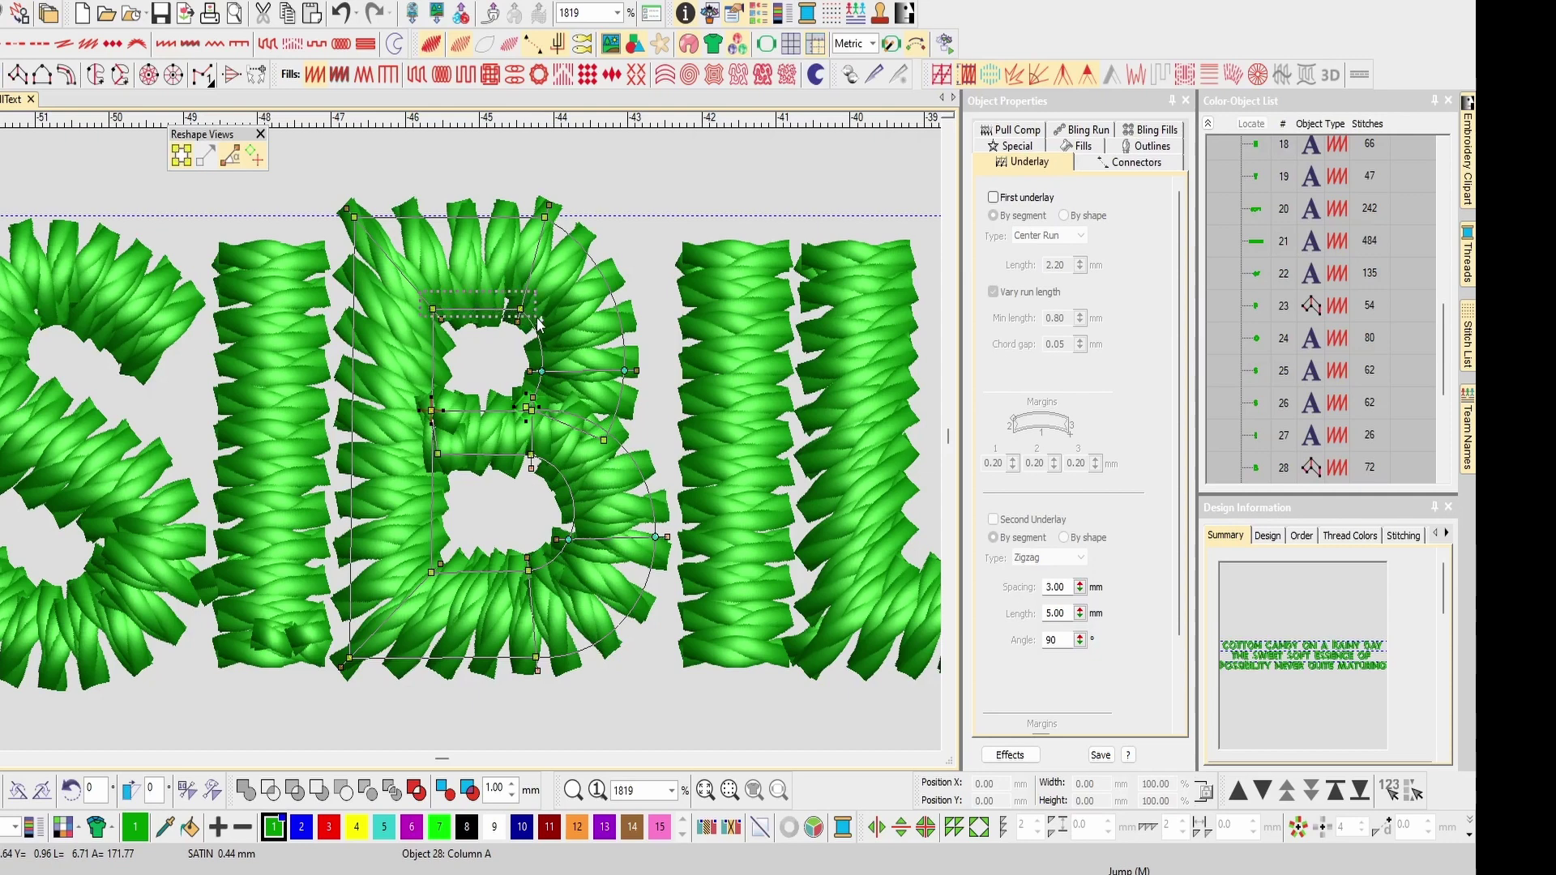
left_click_drag(519, 309, 519, 298)
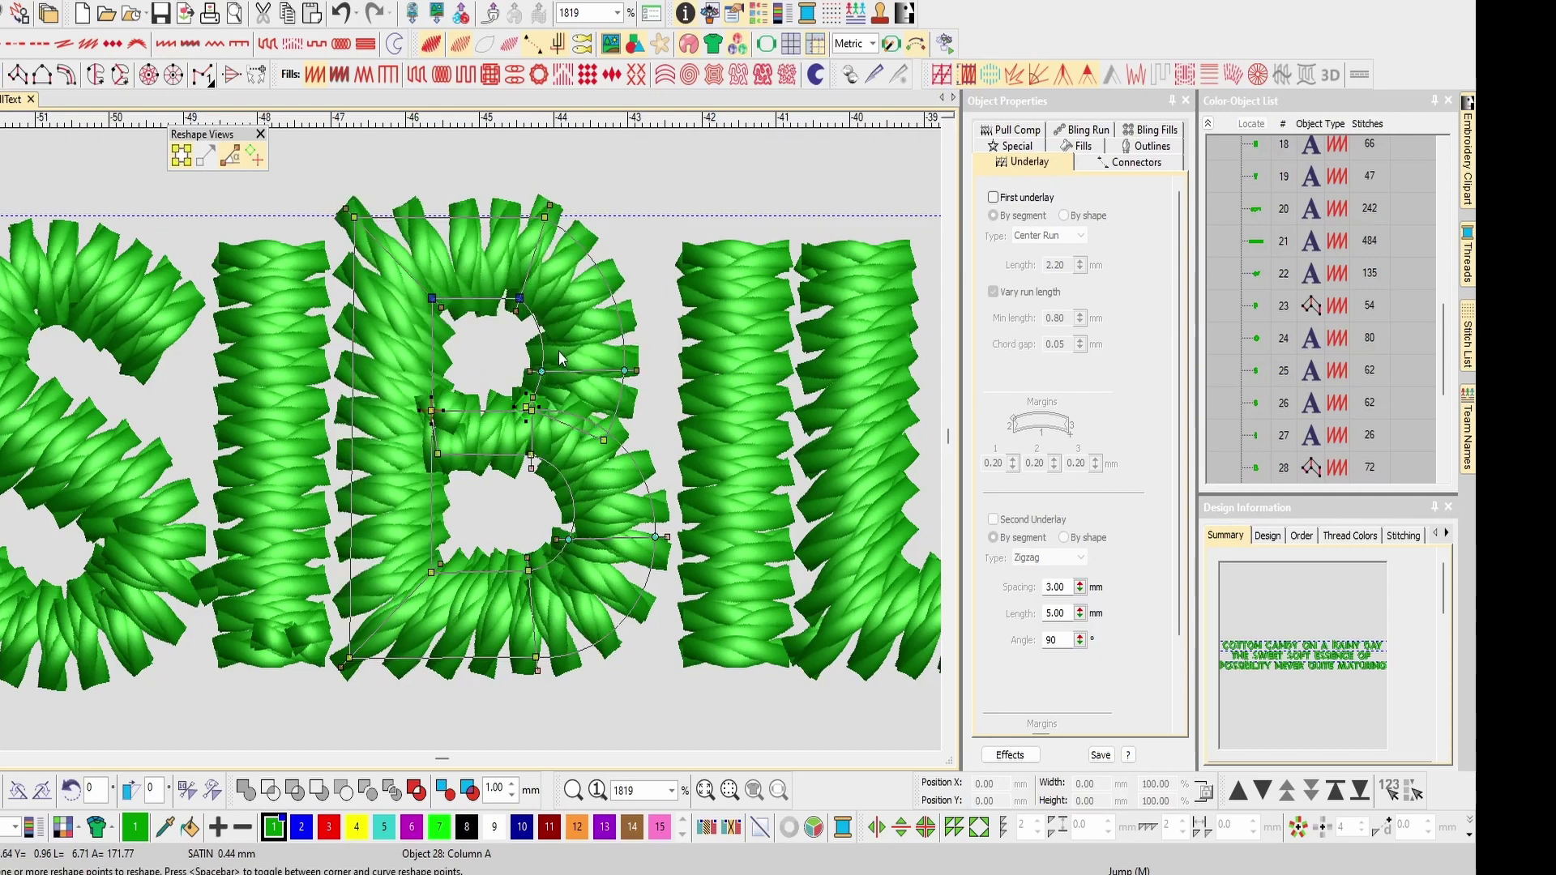
left_click(43, 152)
key("Escape")
Check the connector settings of the "W" in "SWEET", including the choice between After object and Inside object.
scroll(468, 439, "down", 3)
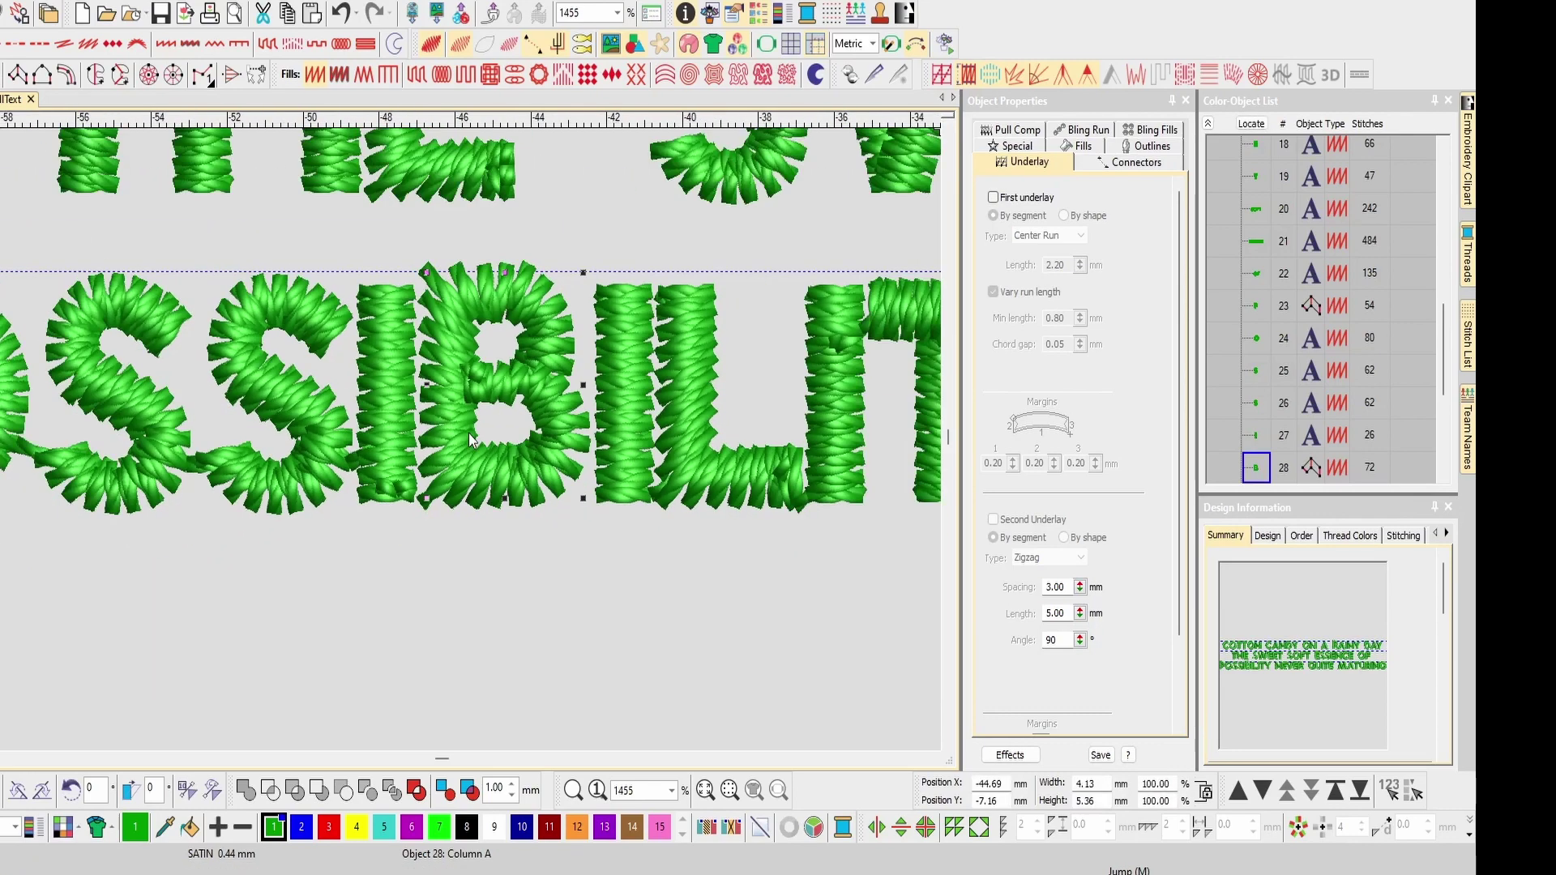
scroll(468, 440, "down", 2)
left_click(474, 551)
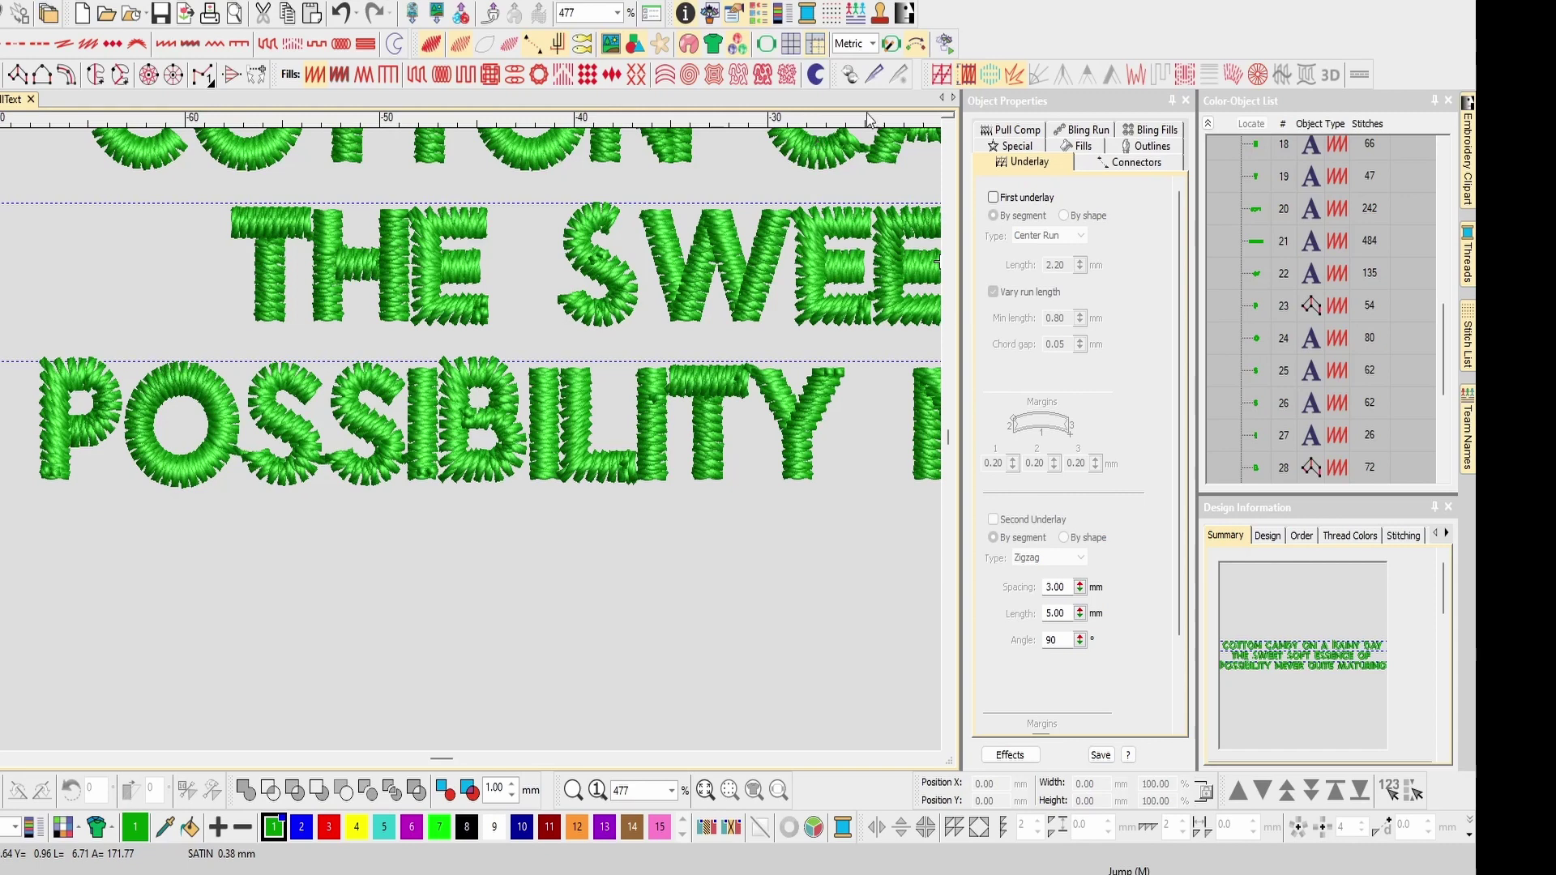
left_click(1131, 161)
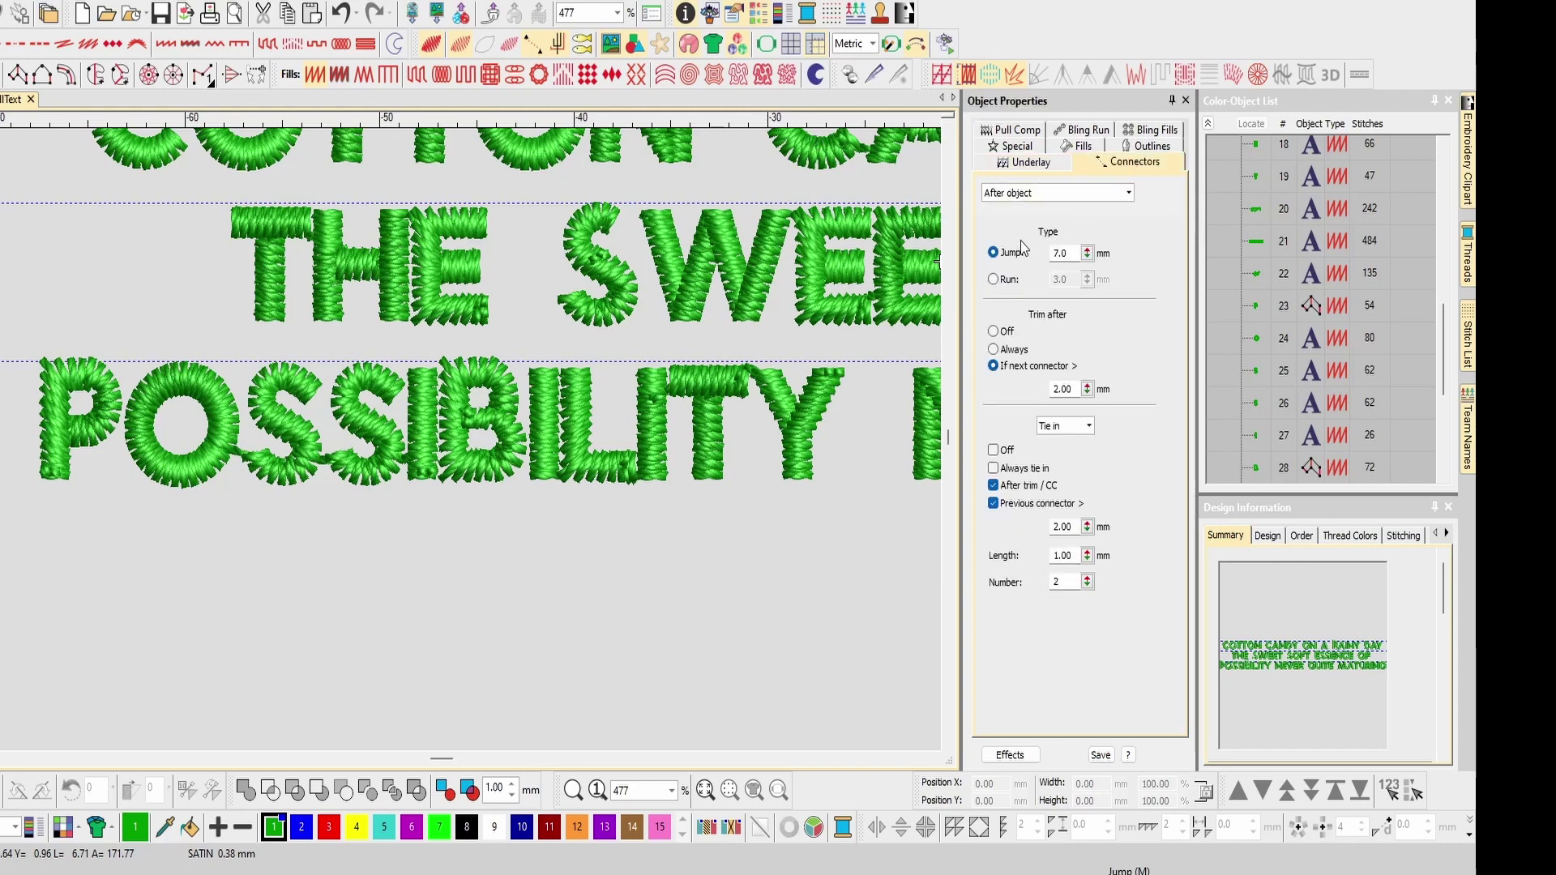
left_click(672, 273)
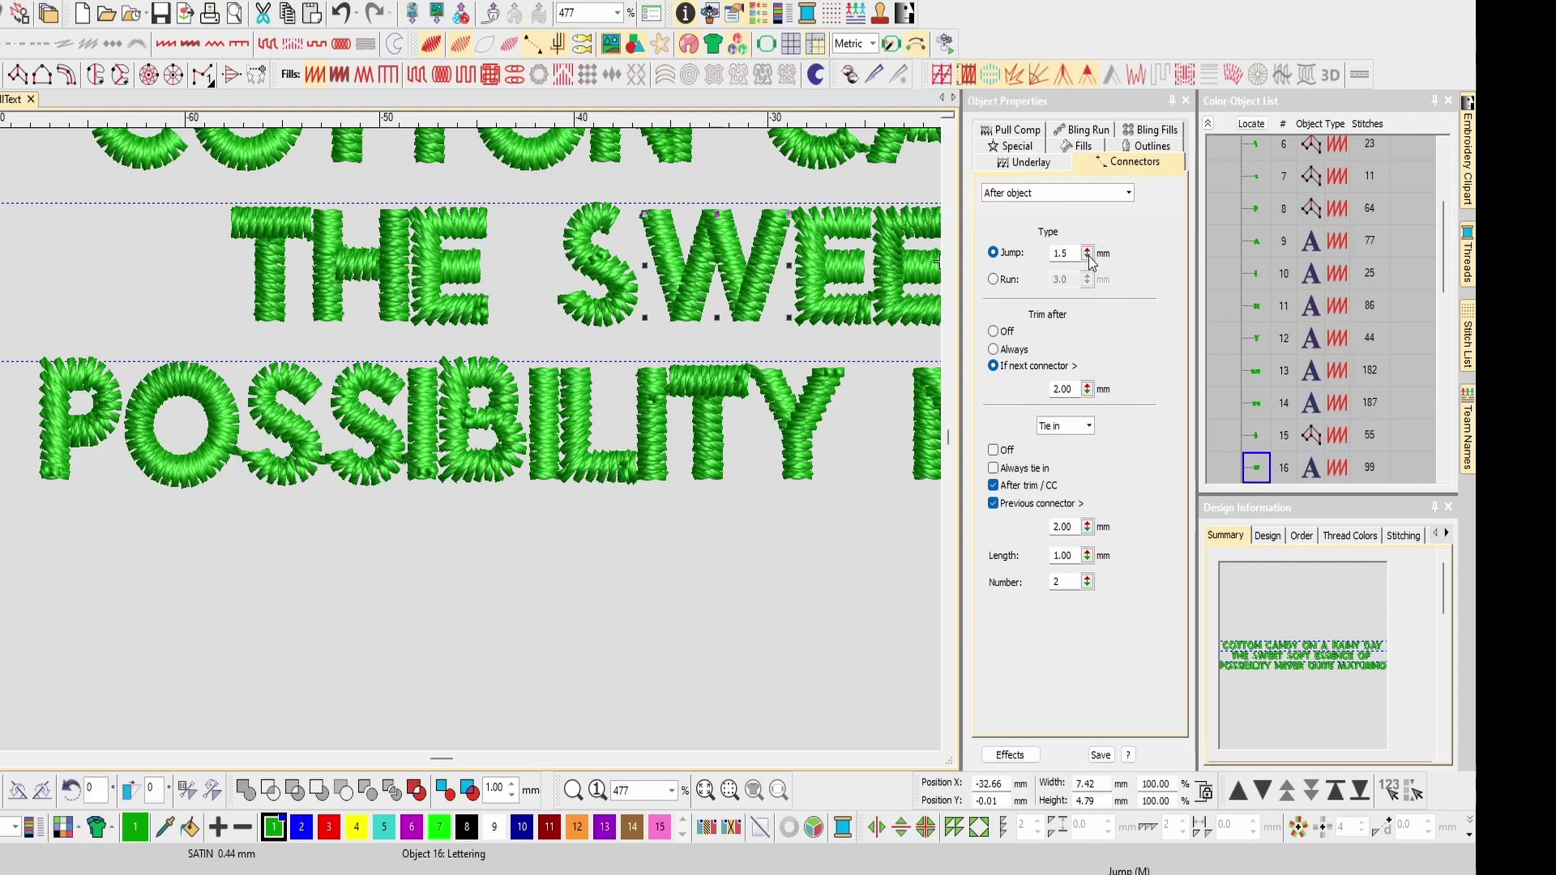
left_click(1070, 195)
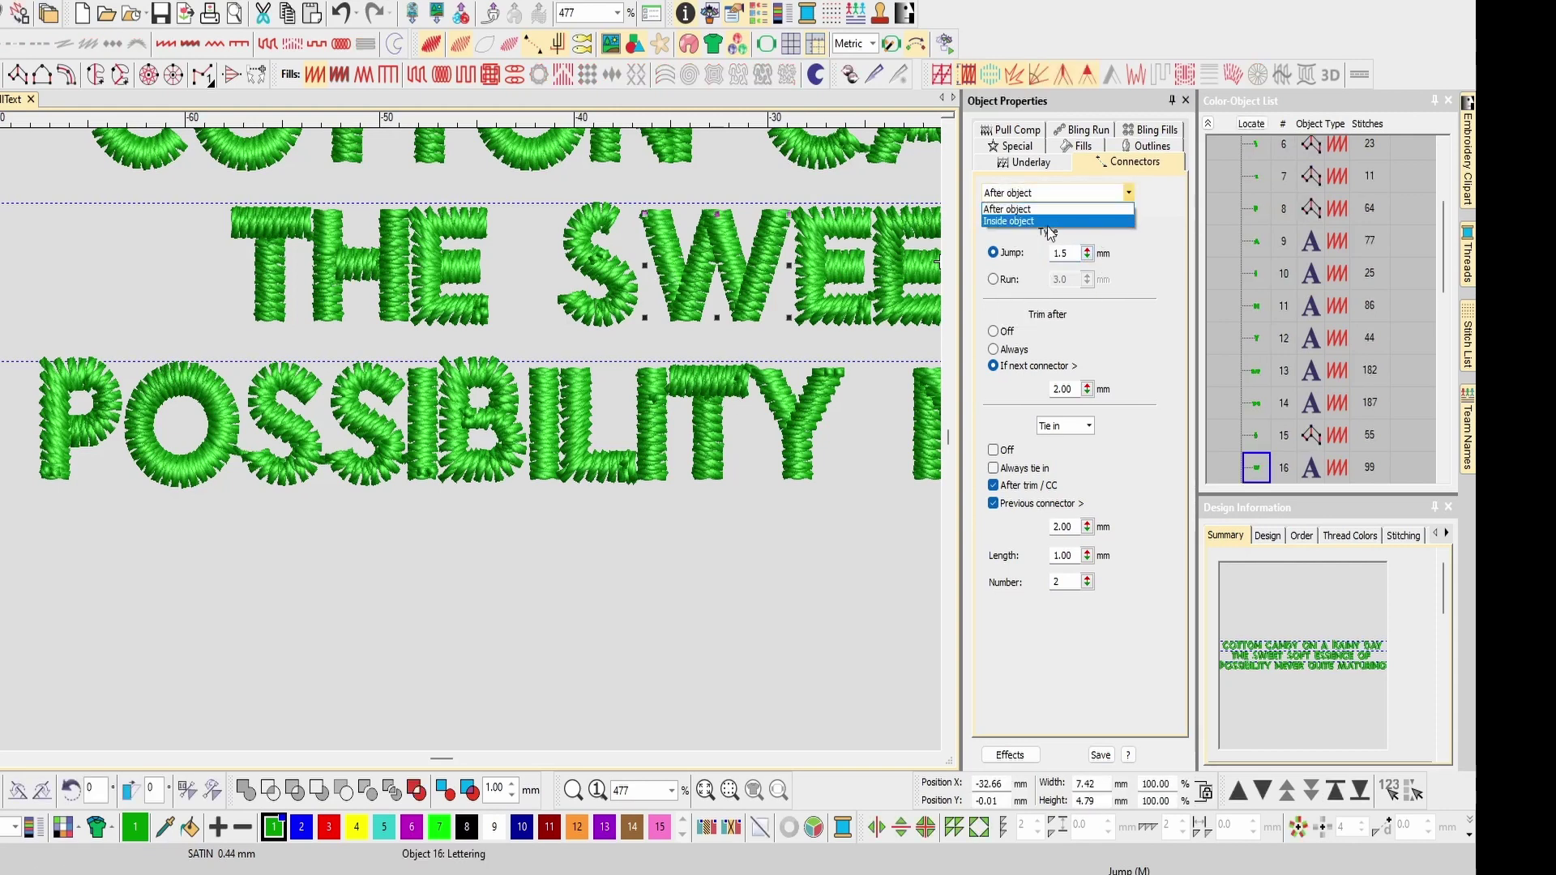
left_click(1179, 257)
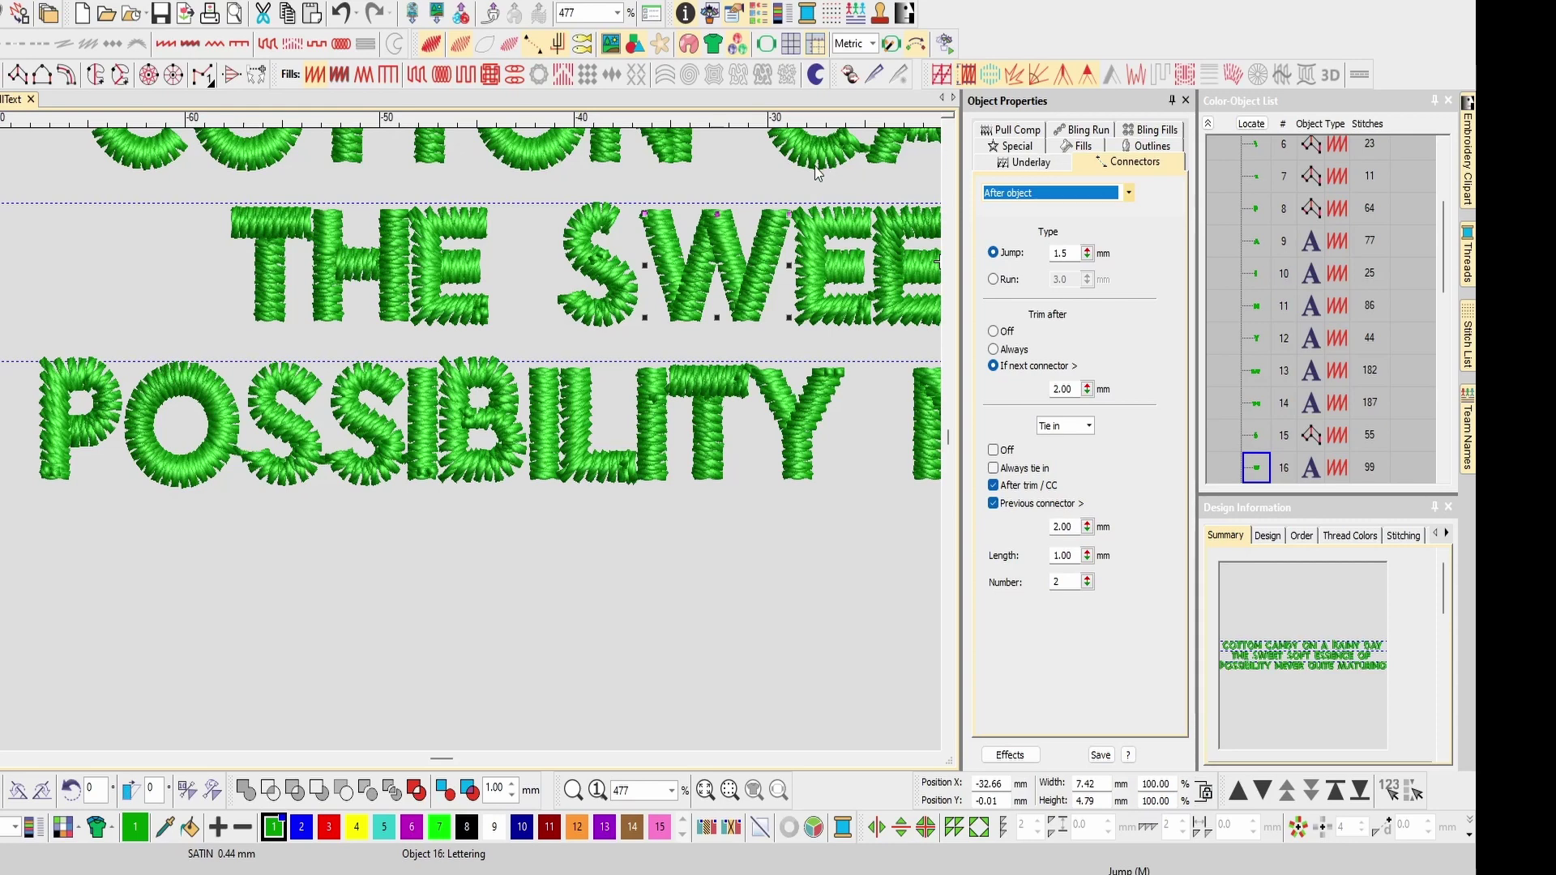
Break the word "DAY" in the first text line apart into letters, and break its "A" apart into column objects.
scroll(437, 445, "down", 5)
scroll(485, 447, "up", 2)
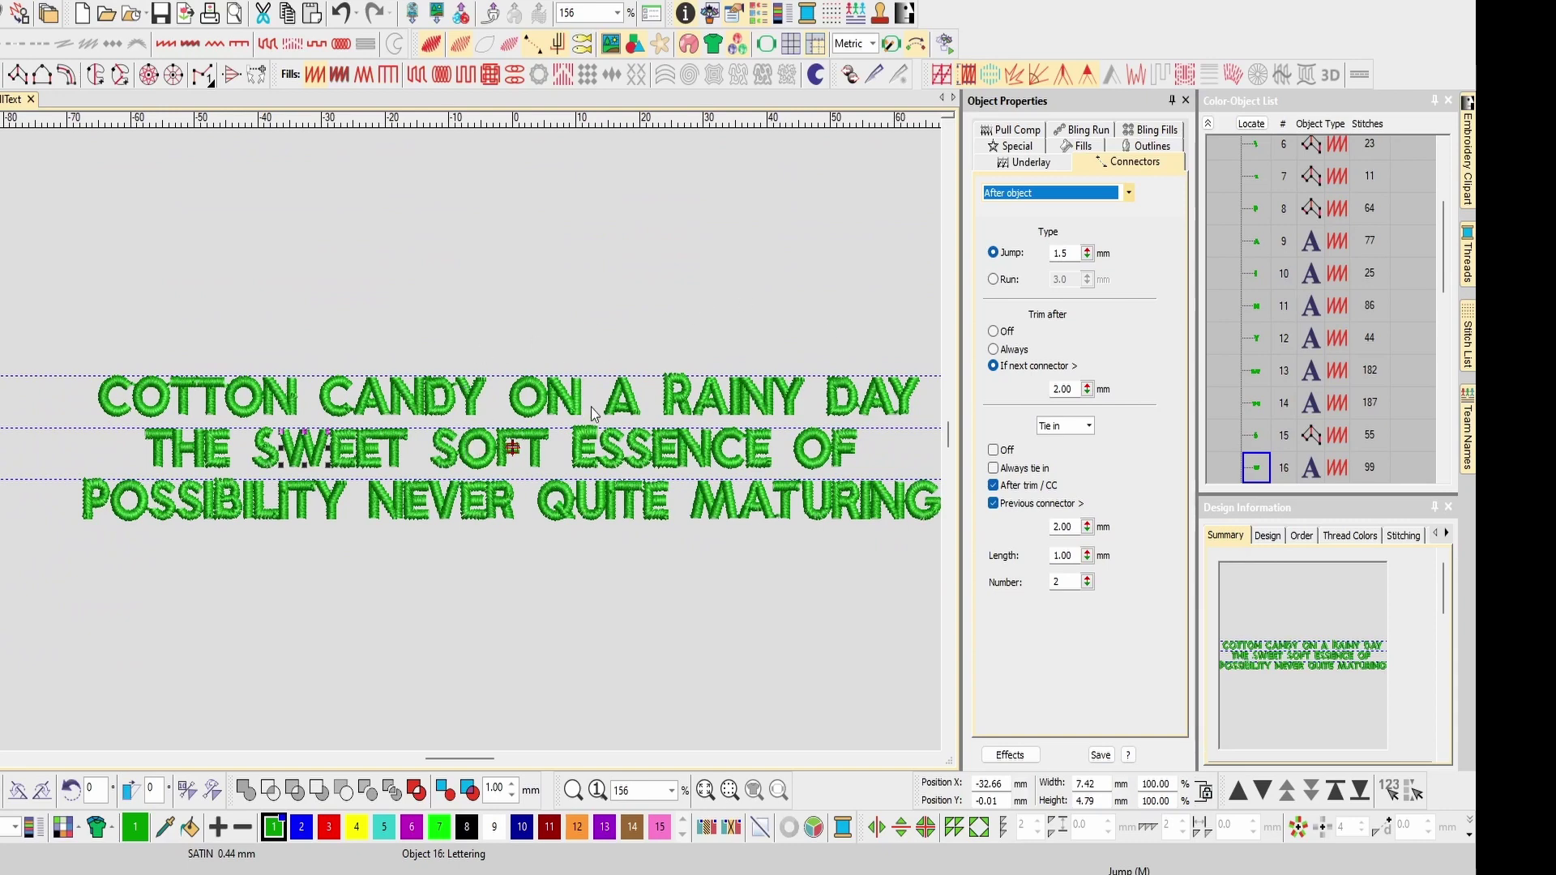
scroll(600, 415, "up", 1)
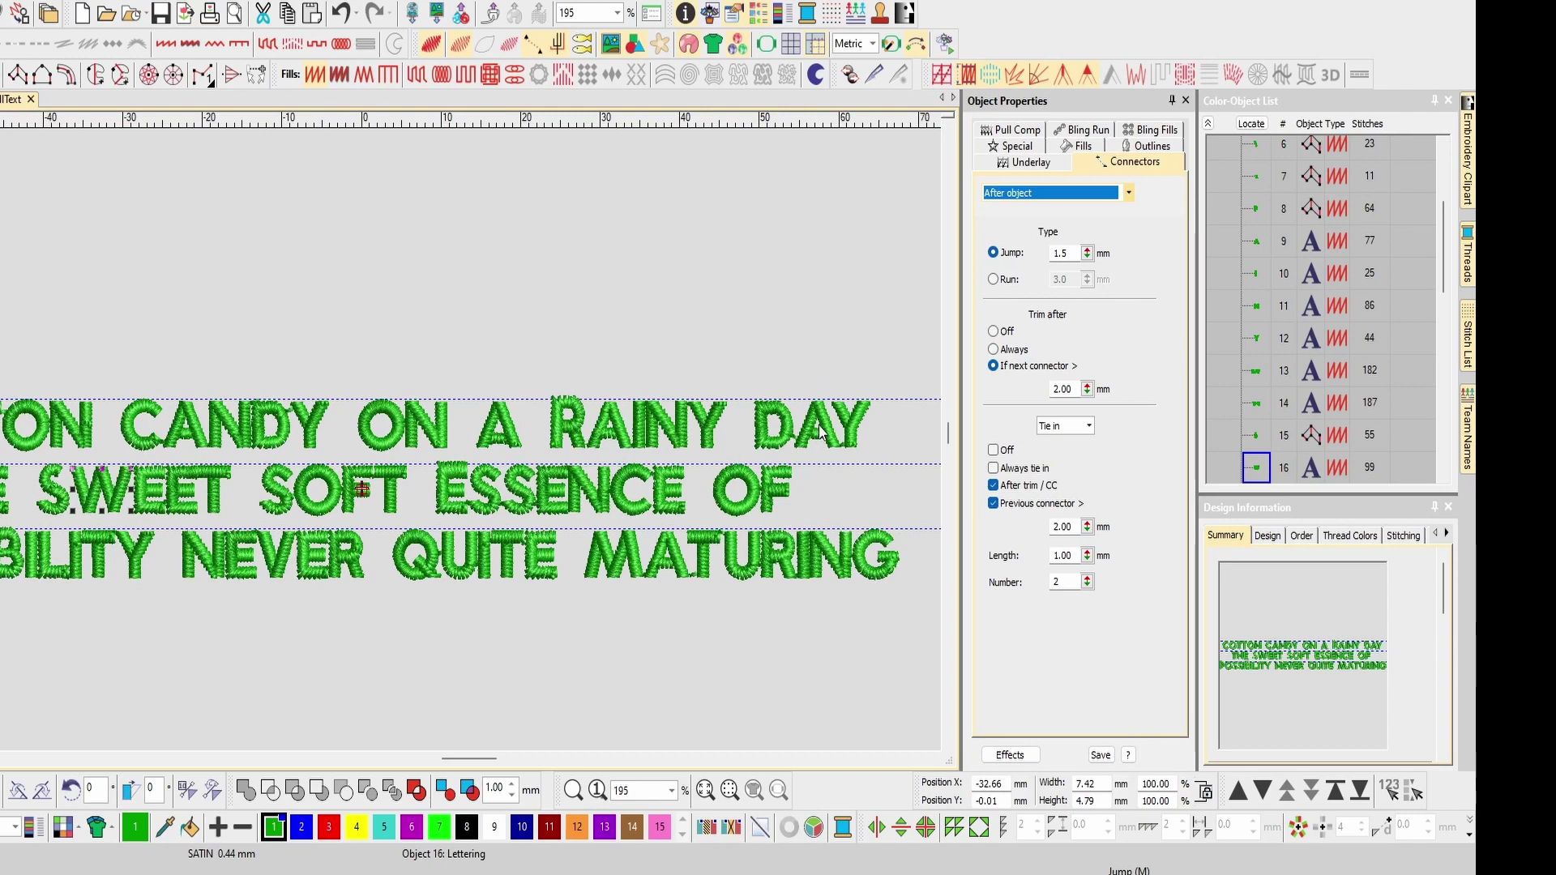
scroll(470, 444, "up", 2)
left_click(464, 455)
right_click(461, 457)
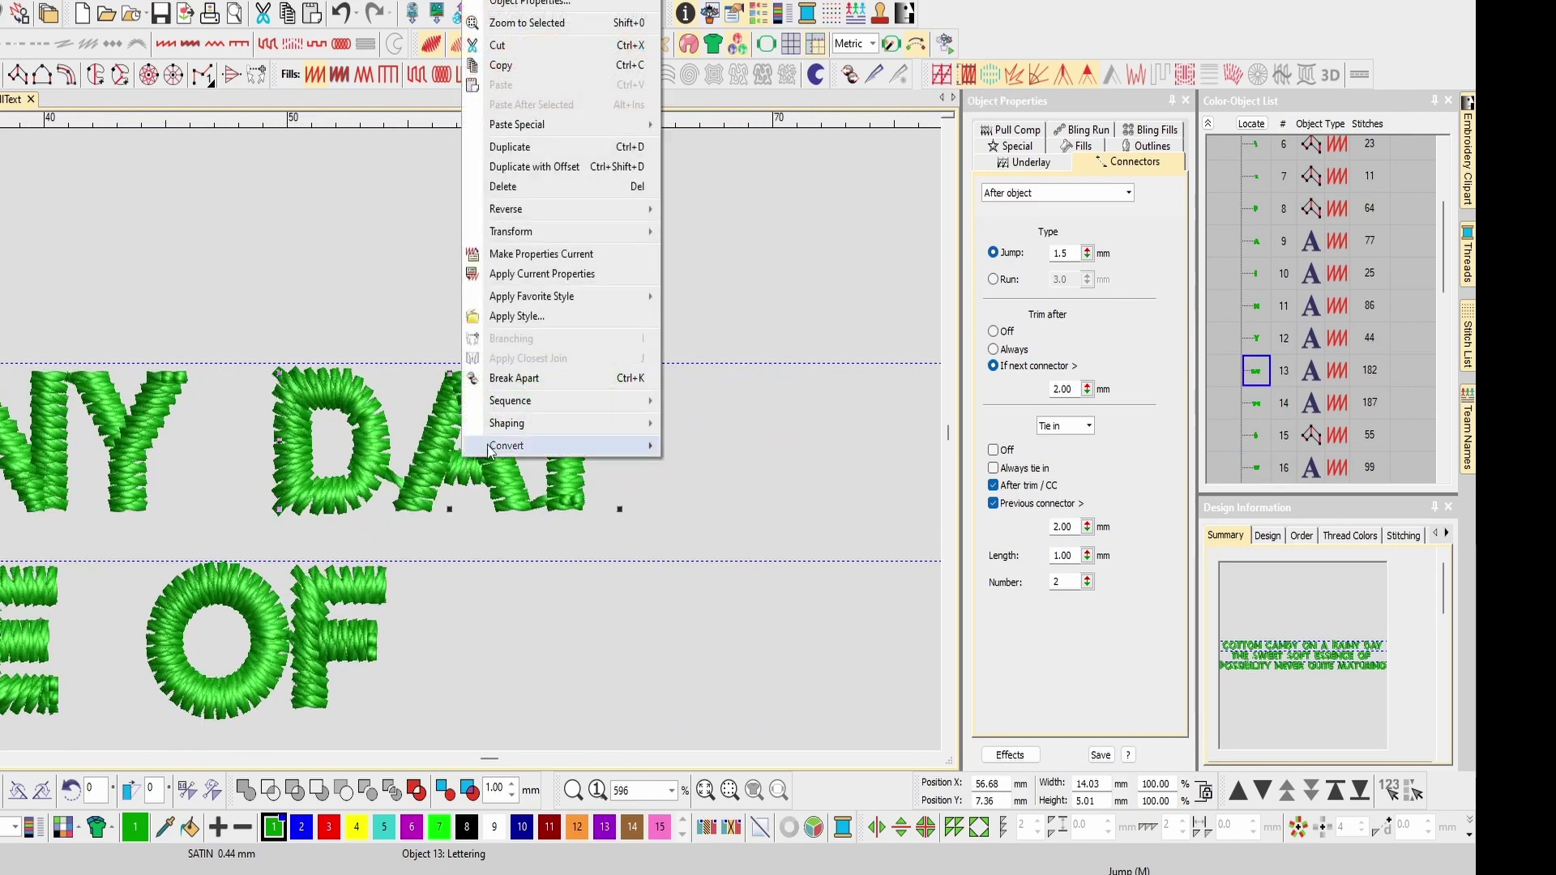
left_click(545, 386)
left_click(474, 462)
right_click(474, 462)
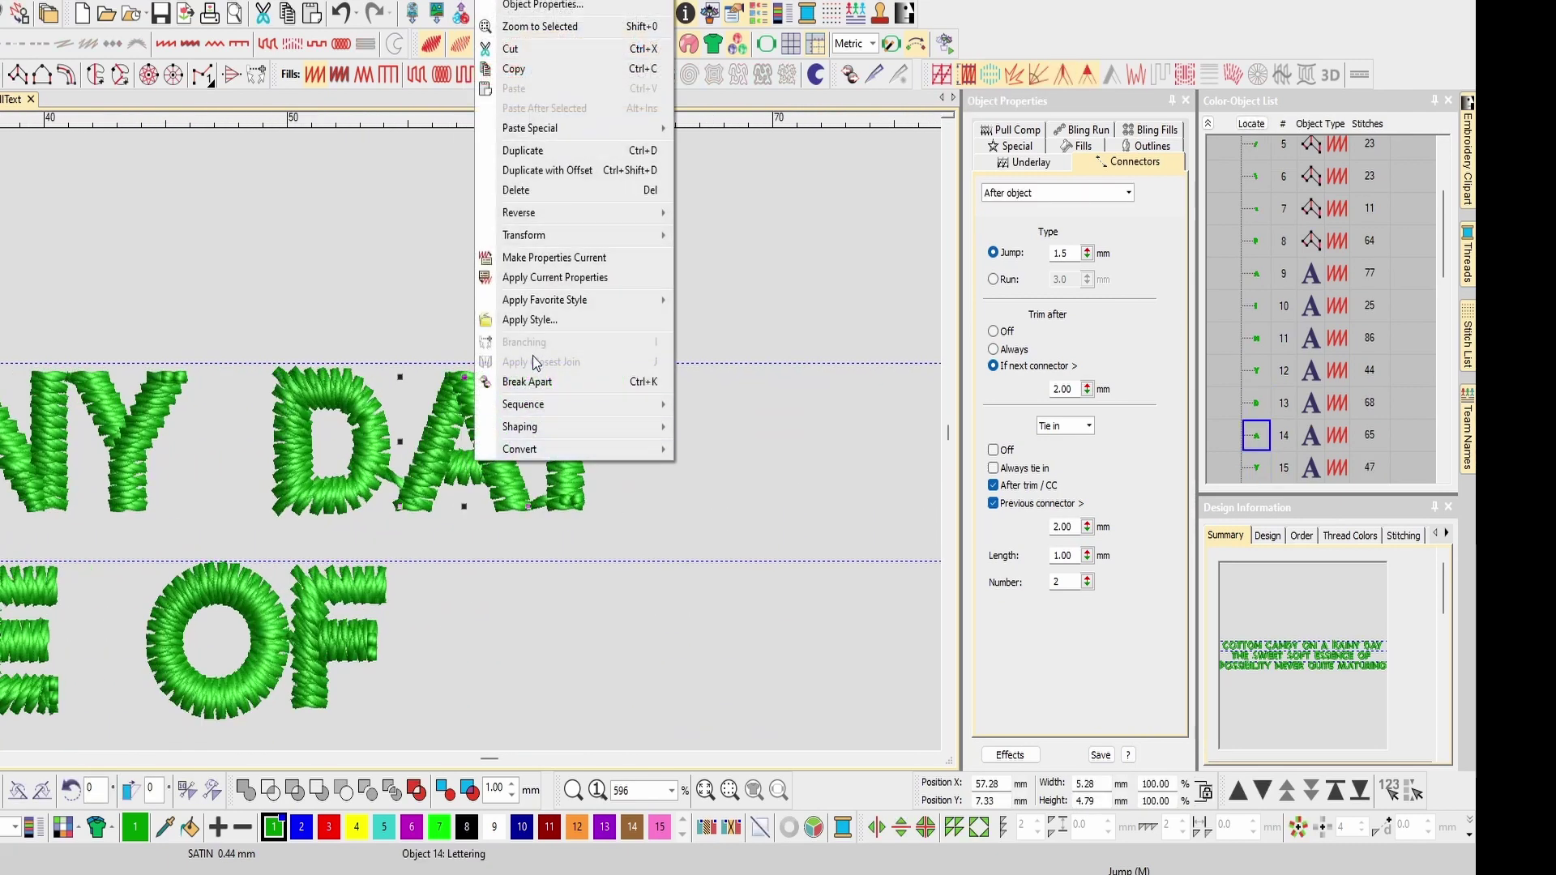
left_click(535, 383)
left_click(456, 461)
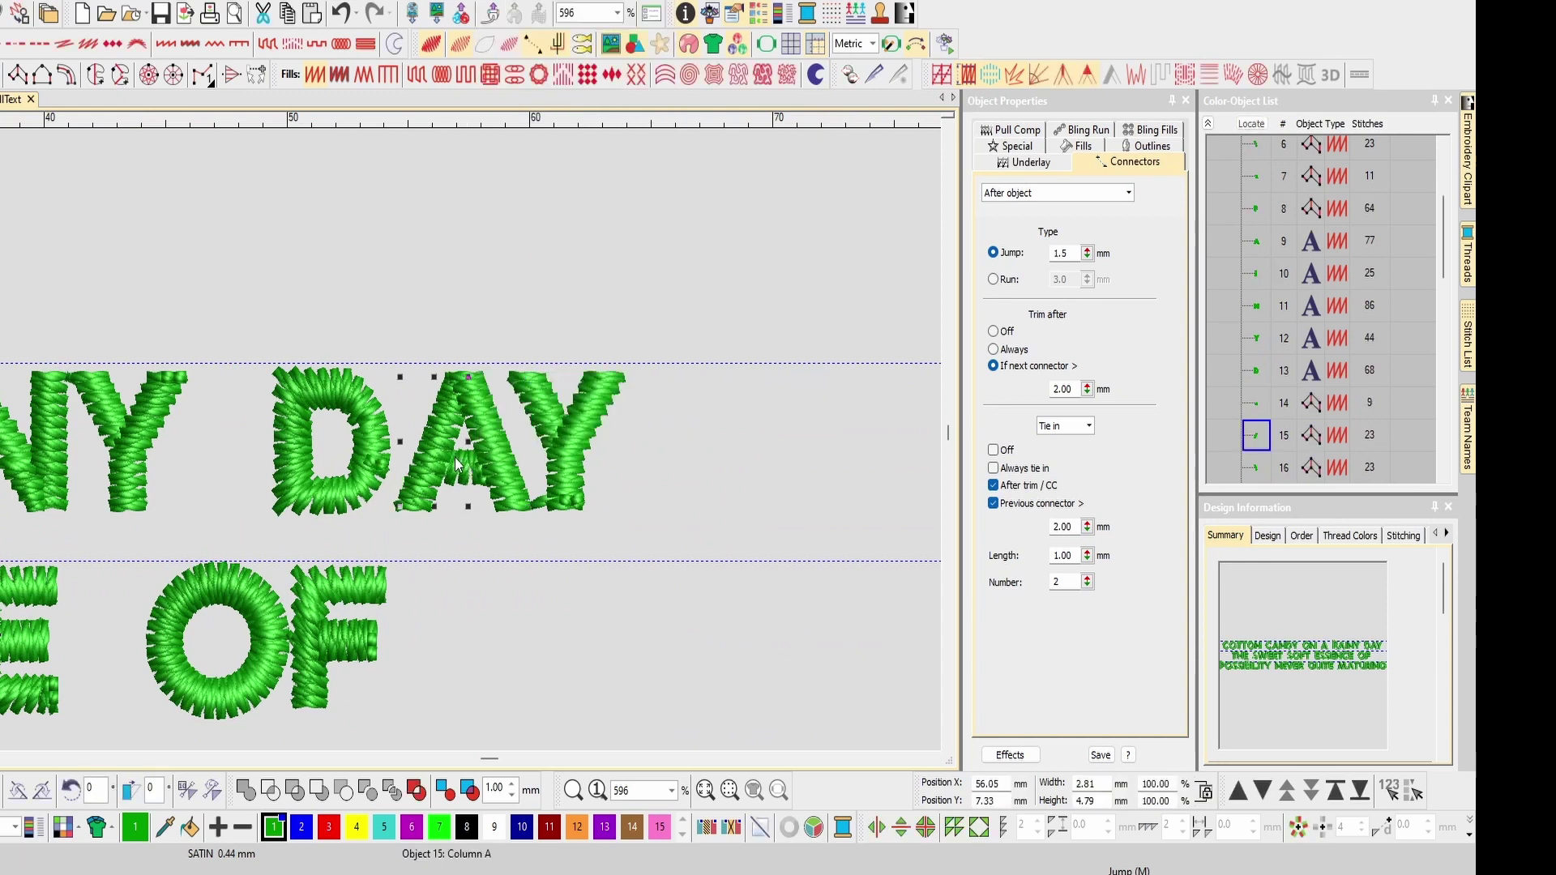
left_click(484, 464)
left_click(455, 480)
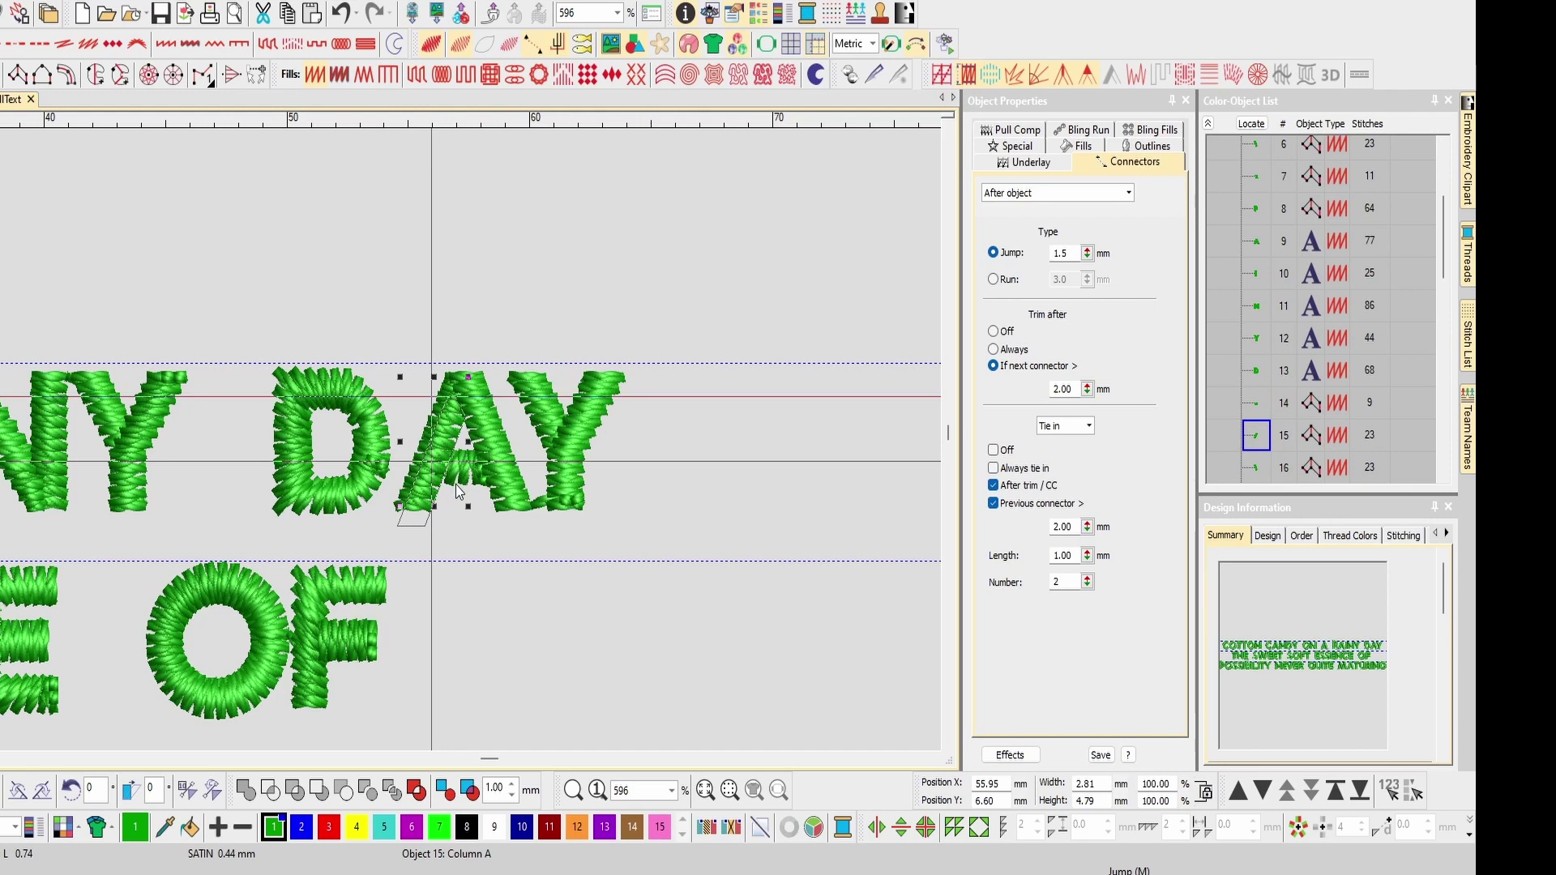
left_click(341, 13)
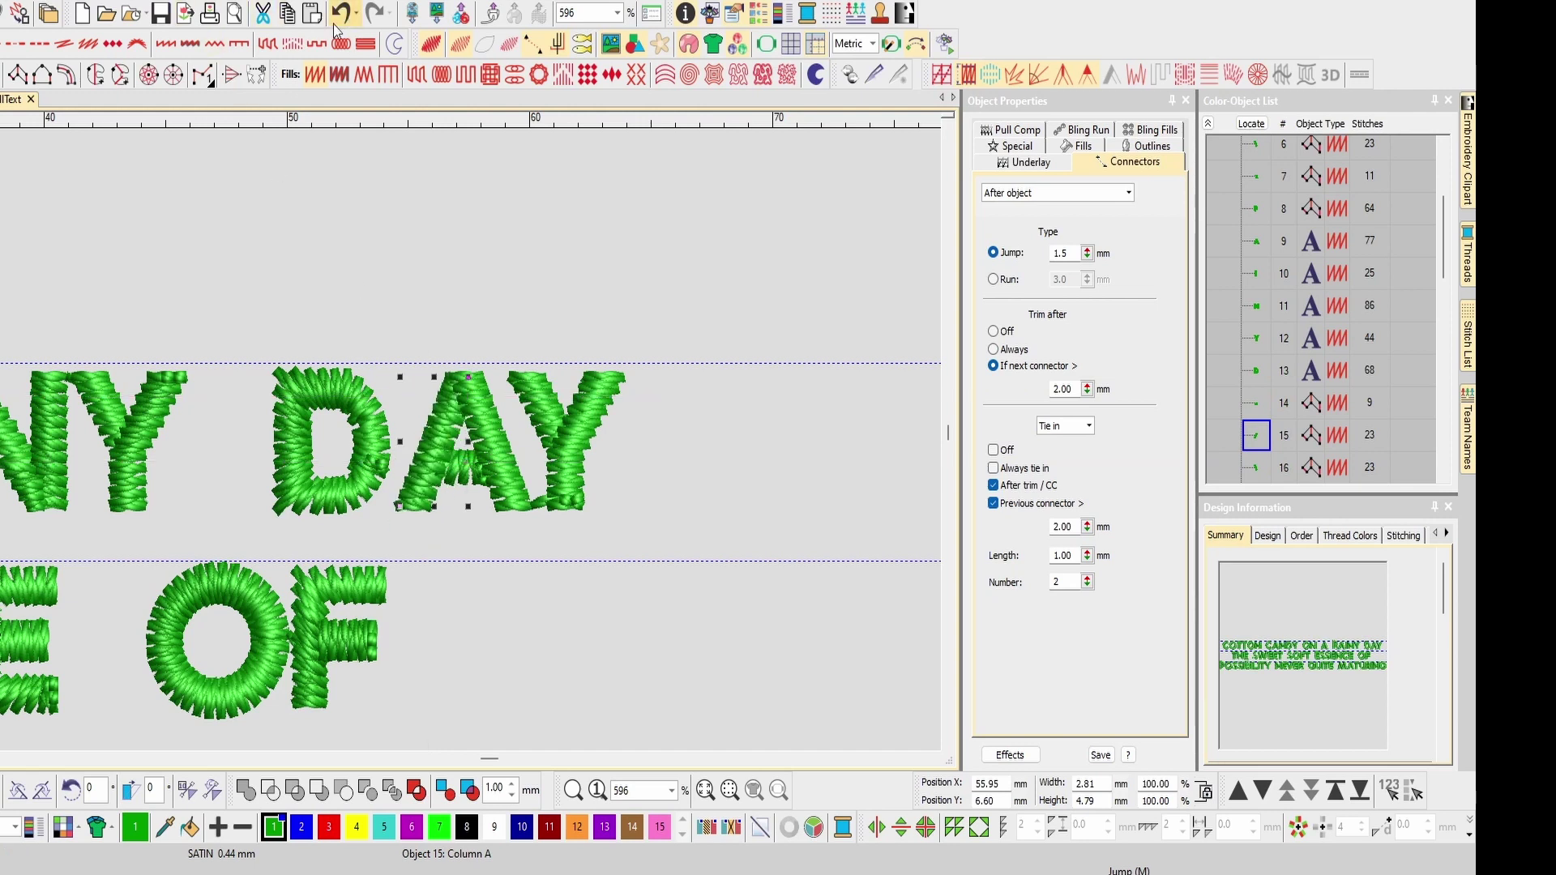
Move the crossbar column of the "A" in "DAY" slightly down, and clear the selection.
left_click(470, 480)
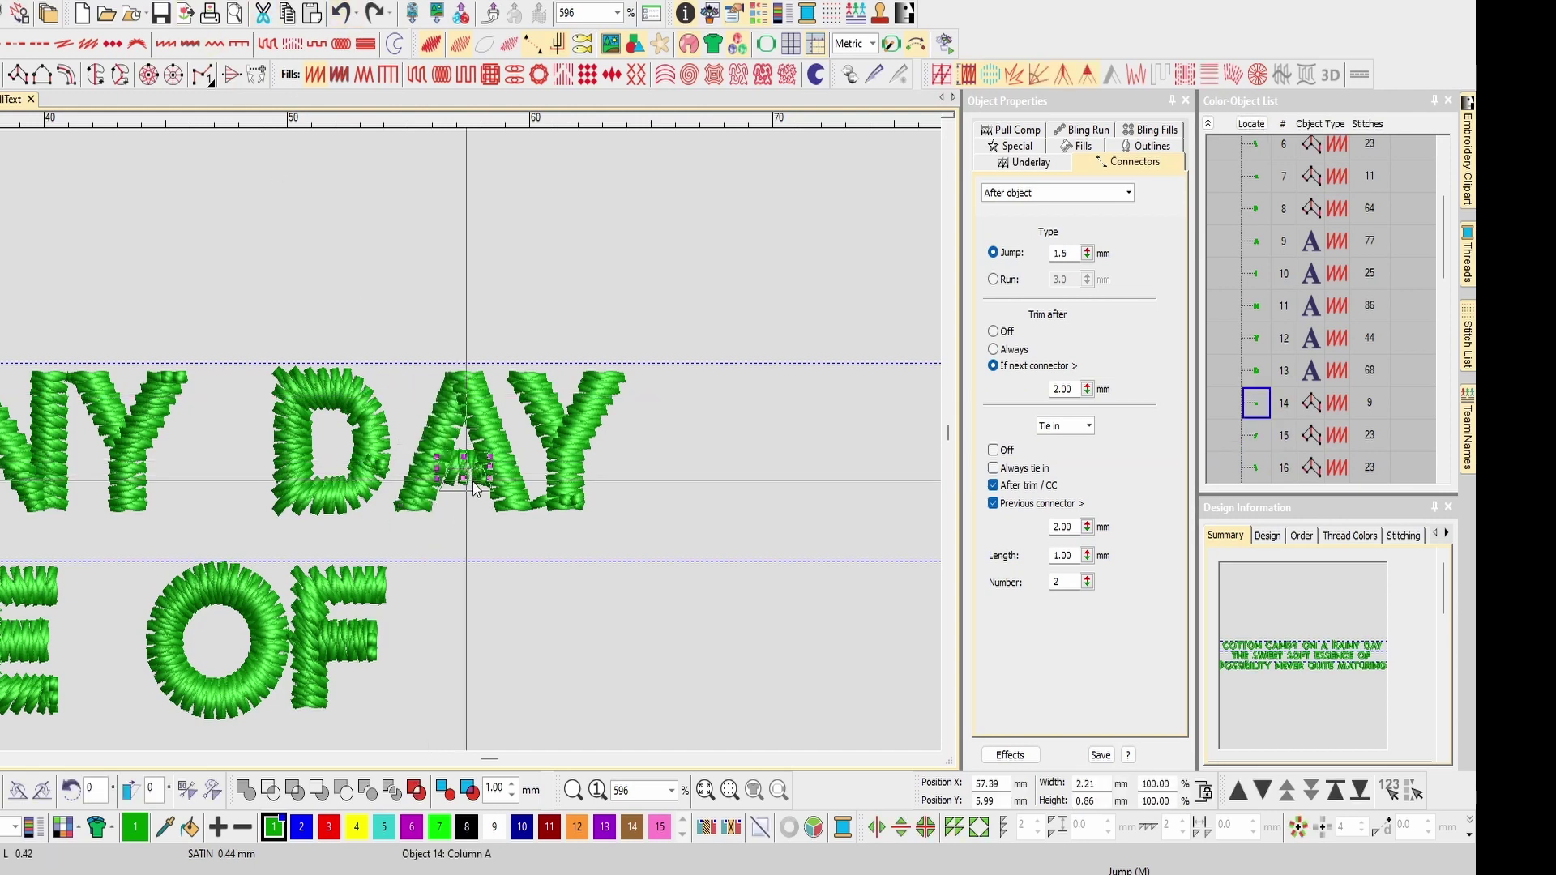
left_click(461, 582)
left_click(504, 503)
left_click(483, 496)
left_click(458, 496)
left_click(462, 539)
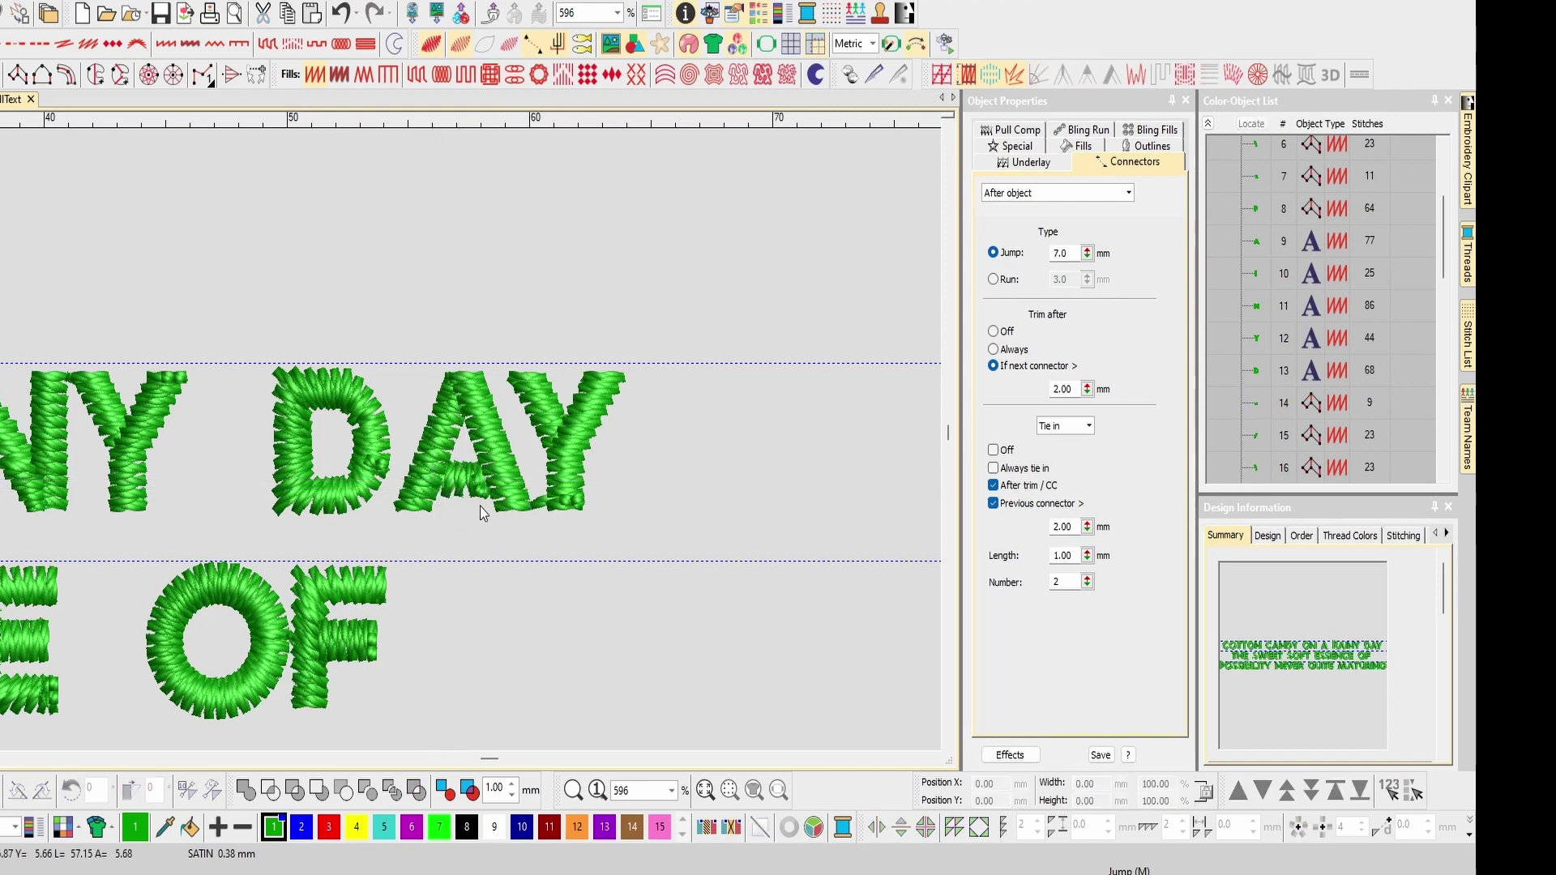
scroll(469, 438, "down", 2)
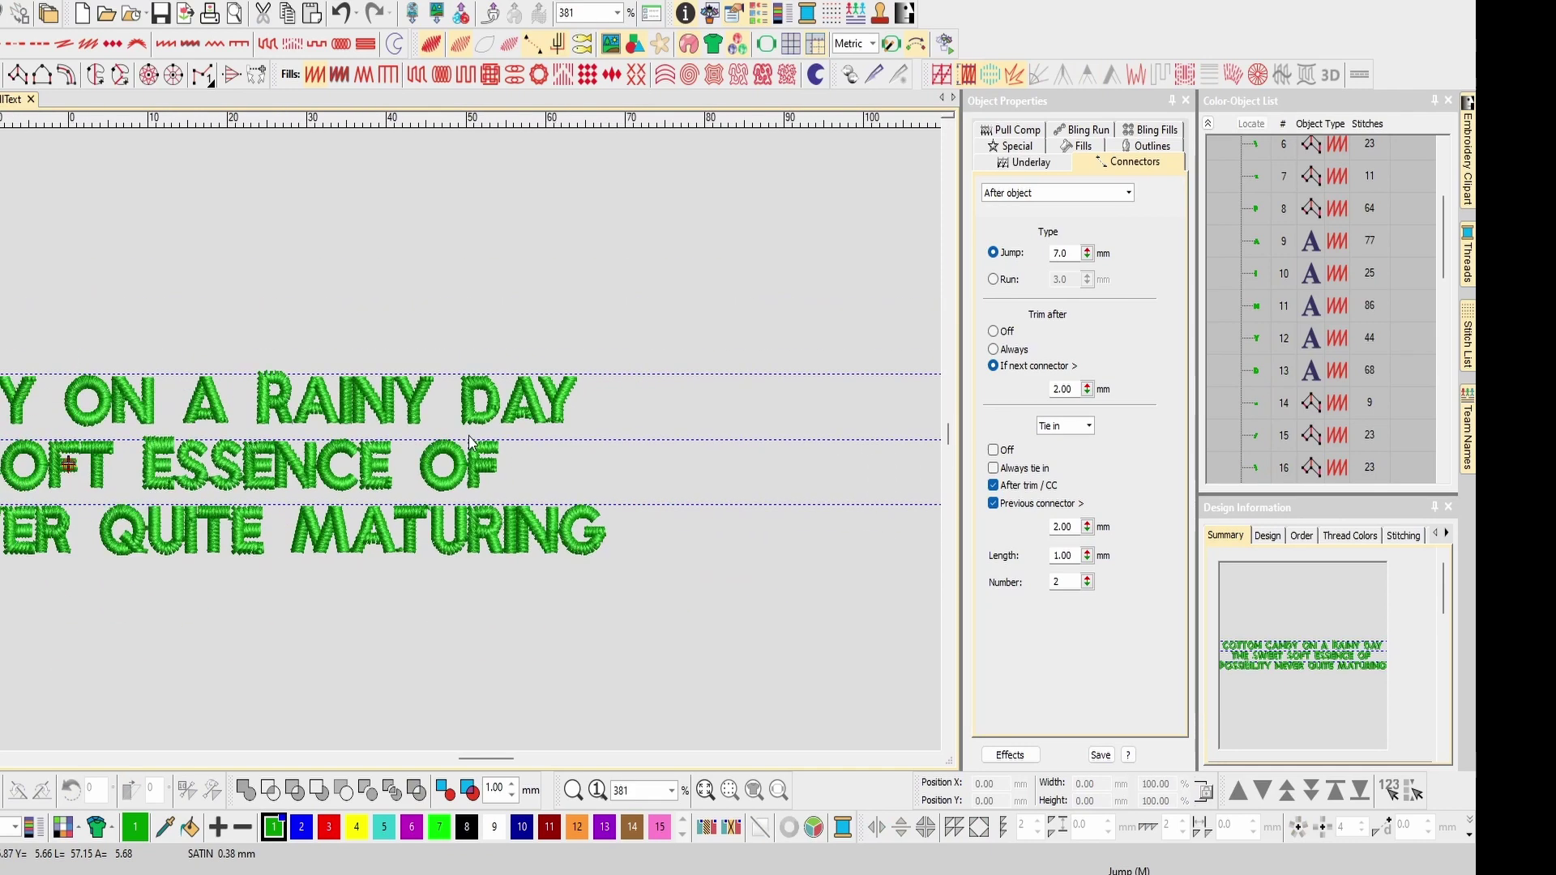
scroll(276, 444, "down", 1)
scroll(341, 429, "up", 1)
scroll(400, 411, "down", 2)
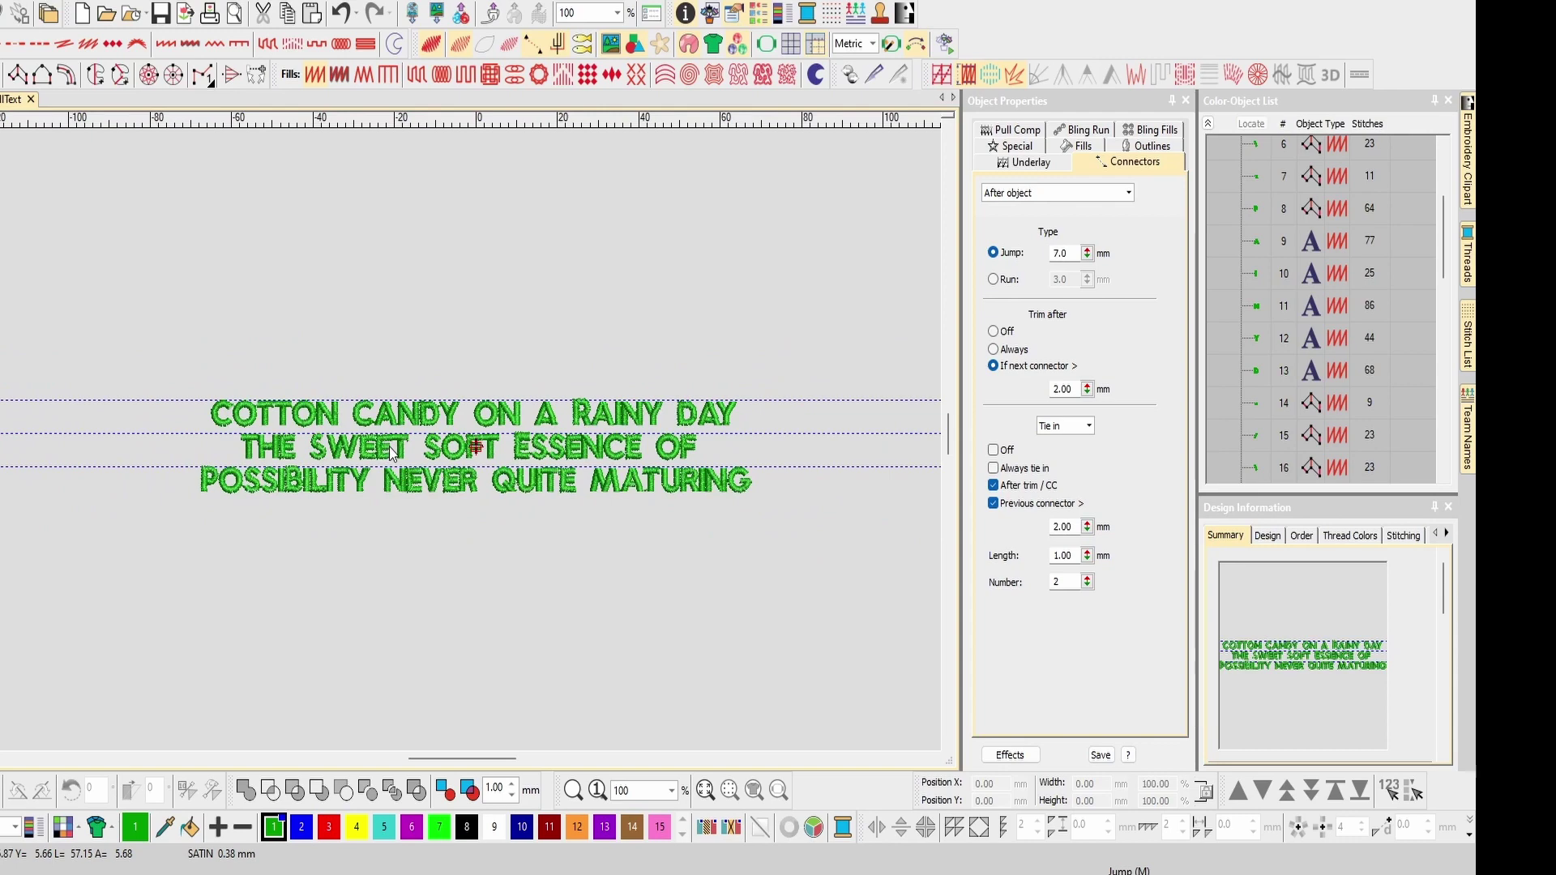
scroll(469, 442, "up", 2)
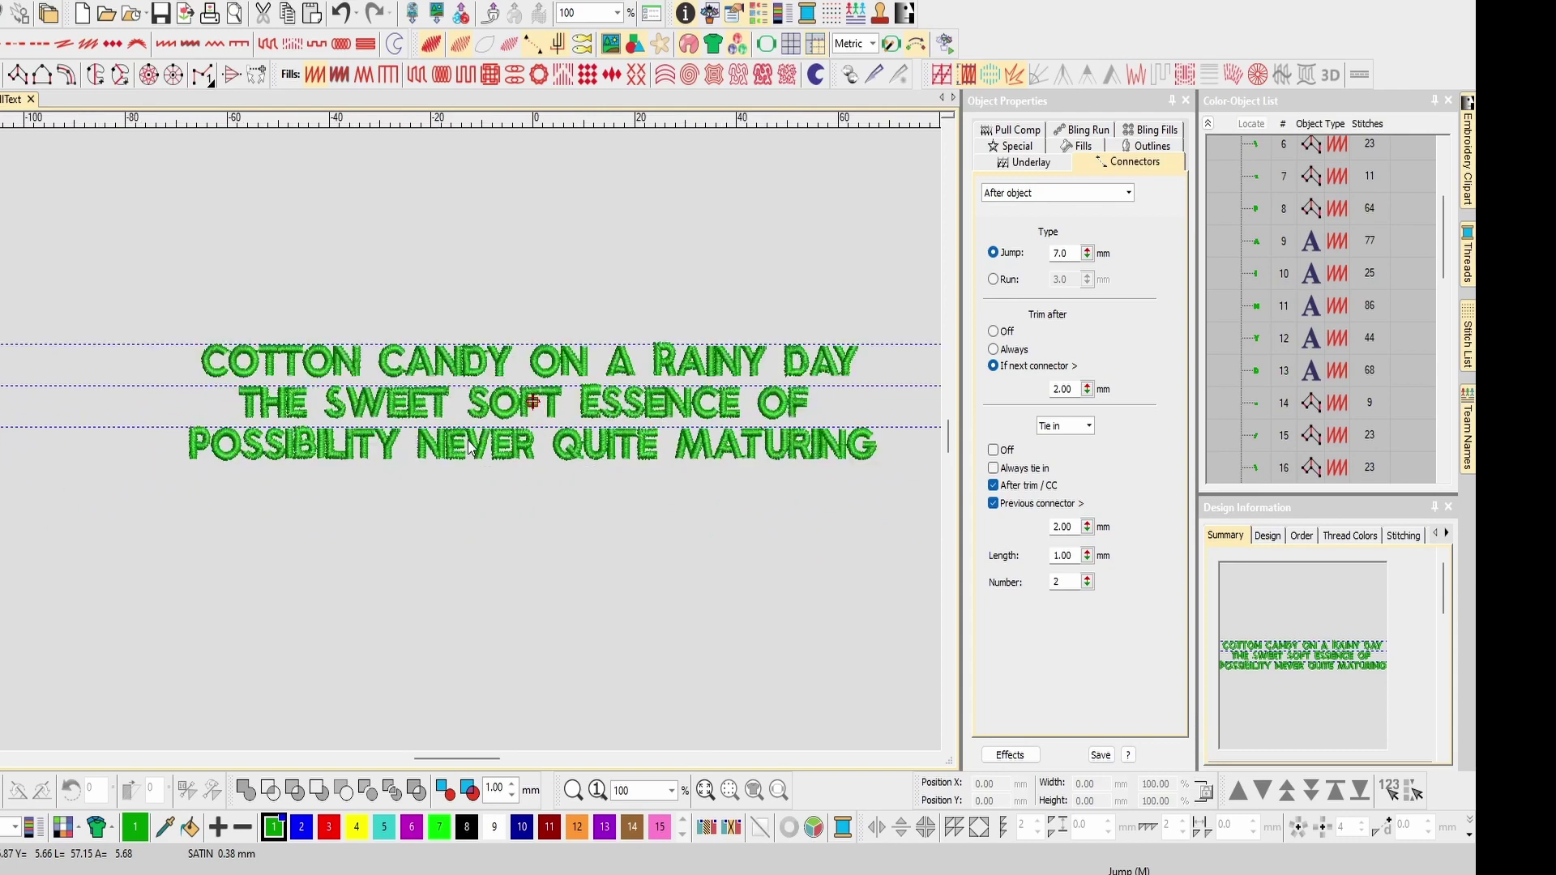